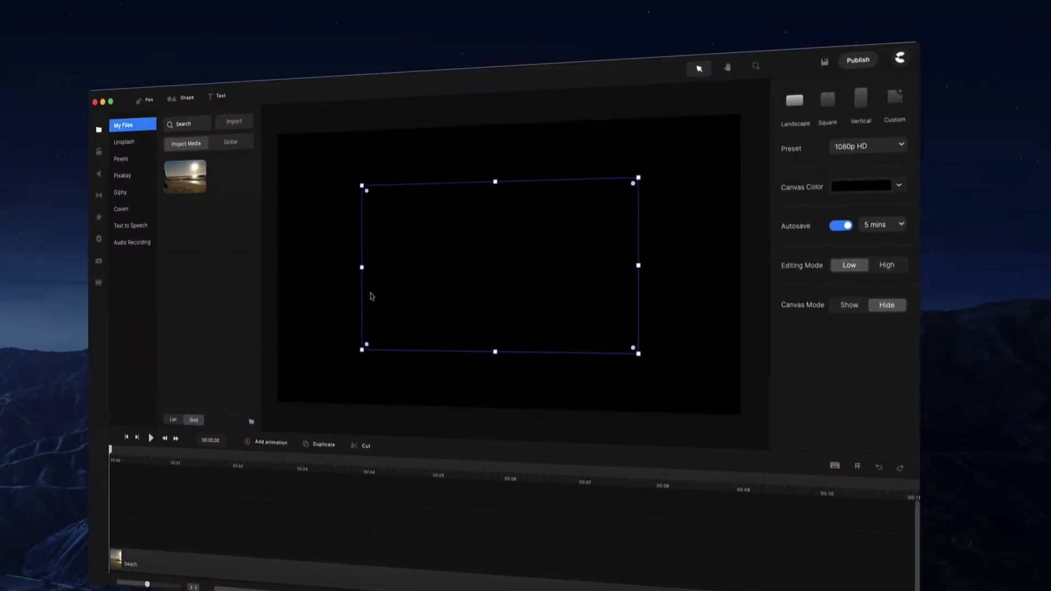
# Preview the example scene of Danny skateboarding with the STUDIO text before starting fresh
pyautogui.click(129, 482)
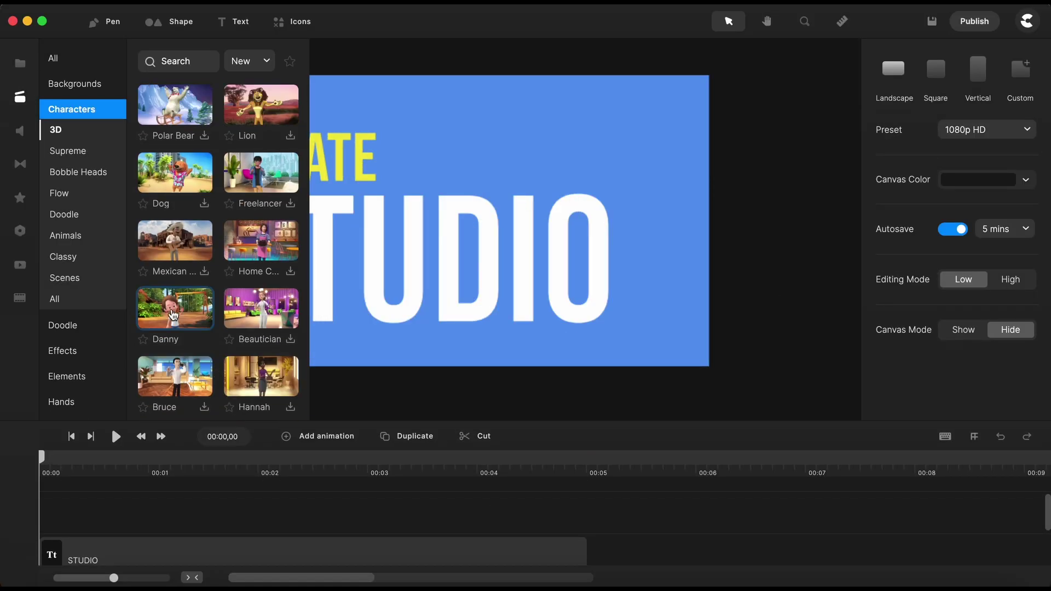
pyautogui.click(172, 315)
pyautogui.click(755, 287)
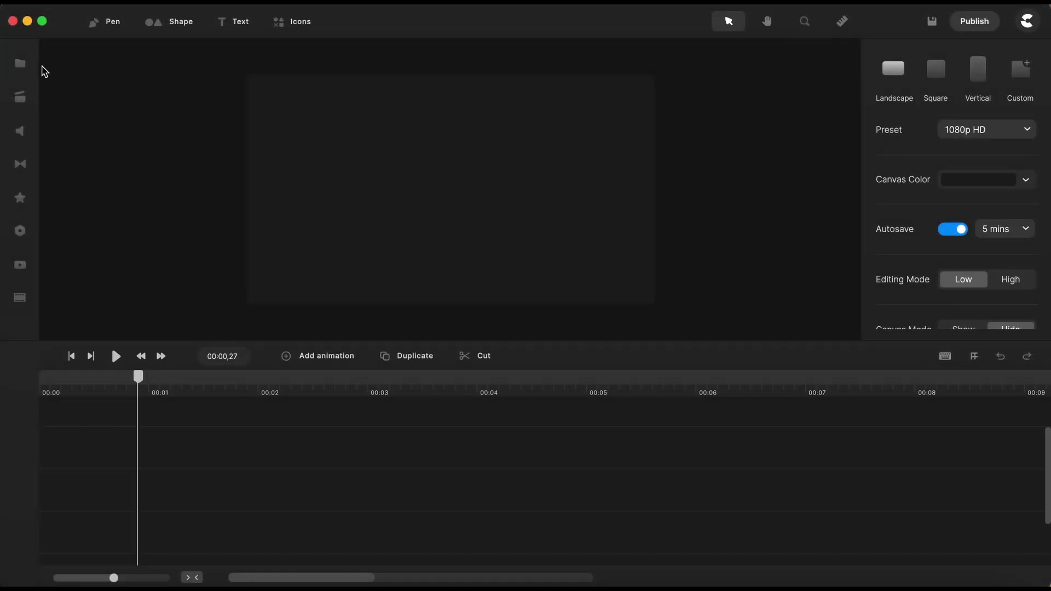
# Add a rounded rectangle shape and fit it to fill the whole canvas as a blue background
pyautogui.click(171, 26)
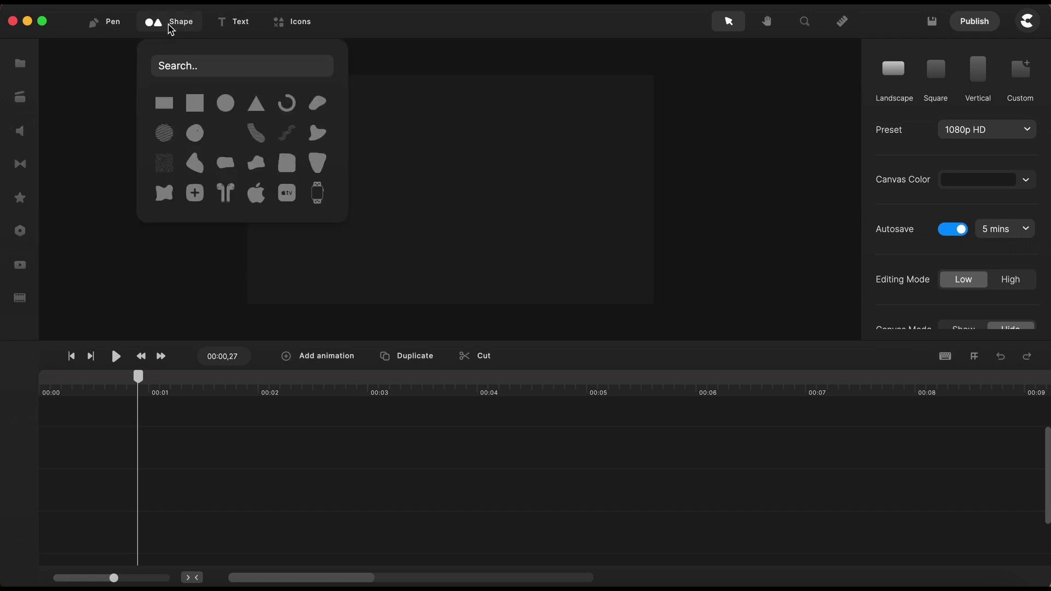
pyautogui.click(164, 103)
pyautogui.click(386, 182)
pyautogui.click(342, 102)
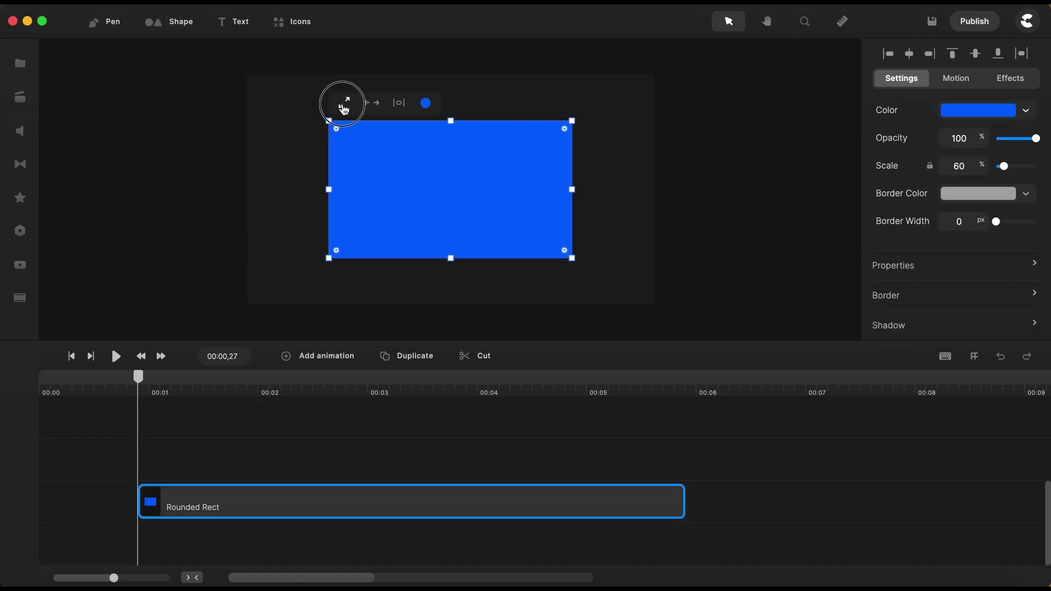
# Shift the rectangle clip to start at 00:00 and return the playhead to the beginning
pyautogui.click(318, 504)
pyautogui.moveTo(317, 503); pyautogui.dragTo(219, 504)
pyautogui.click(71, 355)
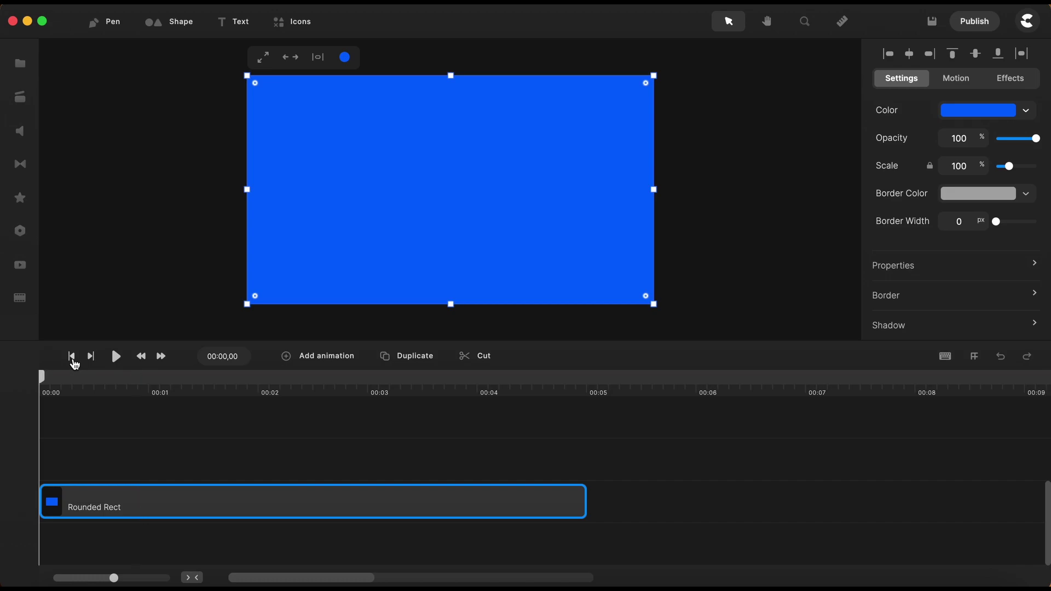
pyautogui.click(251, 55)
# Add a text layer reading CREATE, scale it to 525 and centre it near the top
pyautogui.click(237, 23)
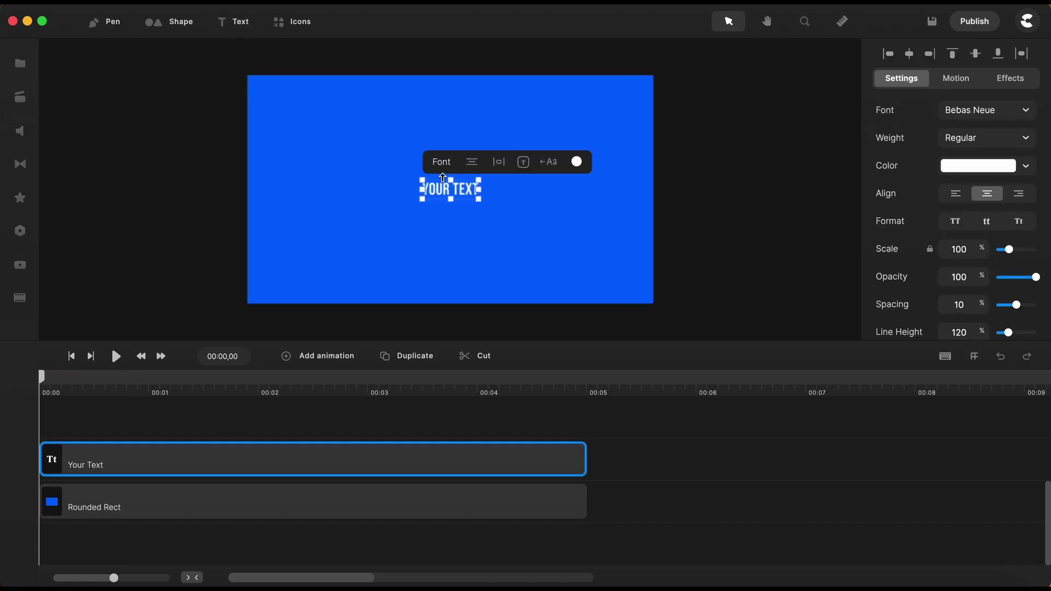
pyautogui.doubleClick(463, 194)
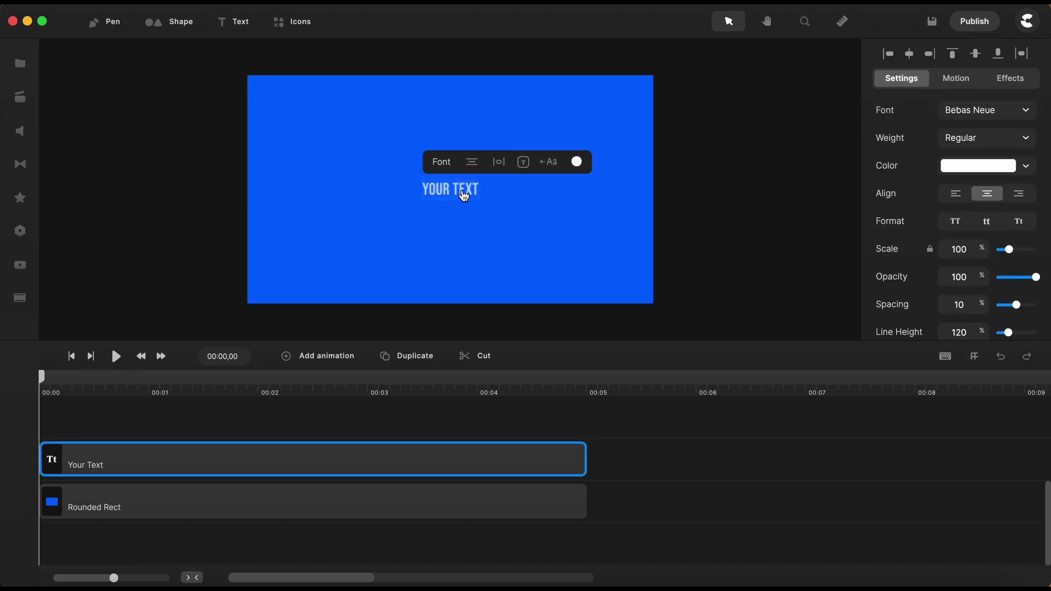
pyautogui.write('CREATE')
pyautogui.press('Escape')
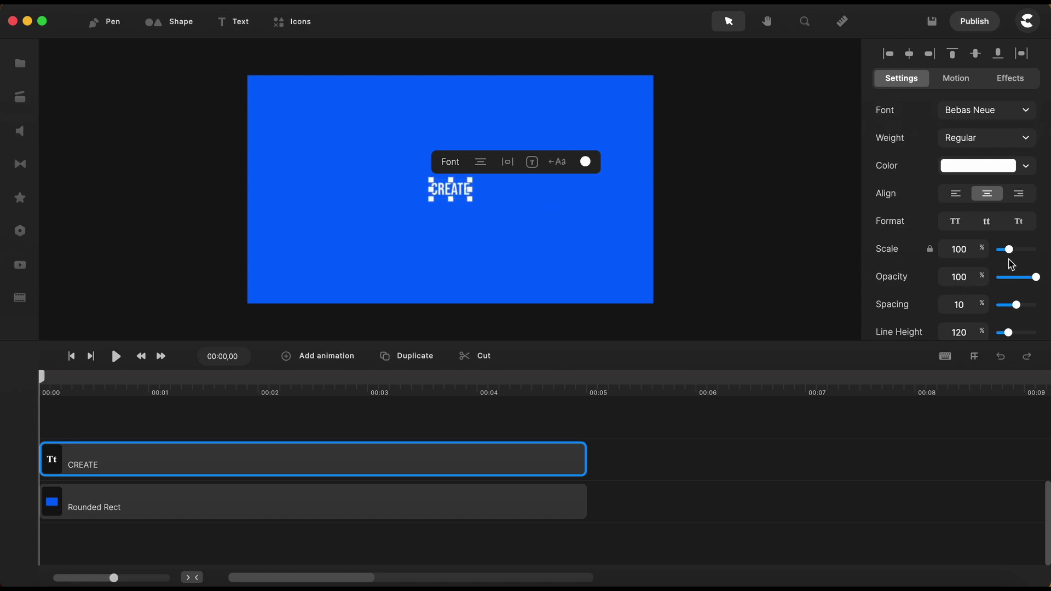
pyautogui.moveTo(1010, 249); pyautogui.dragTo(1036, 249)
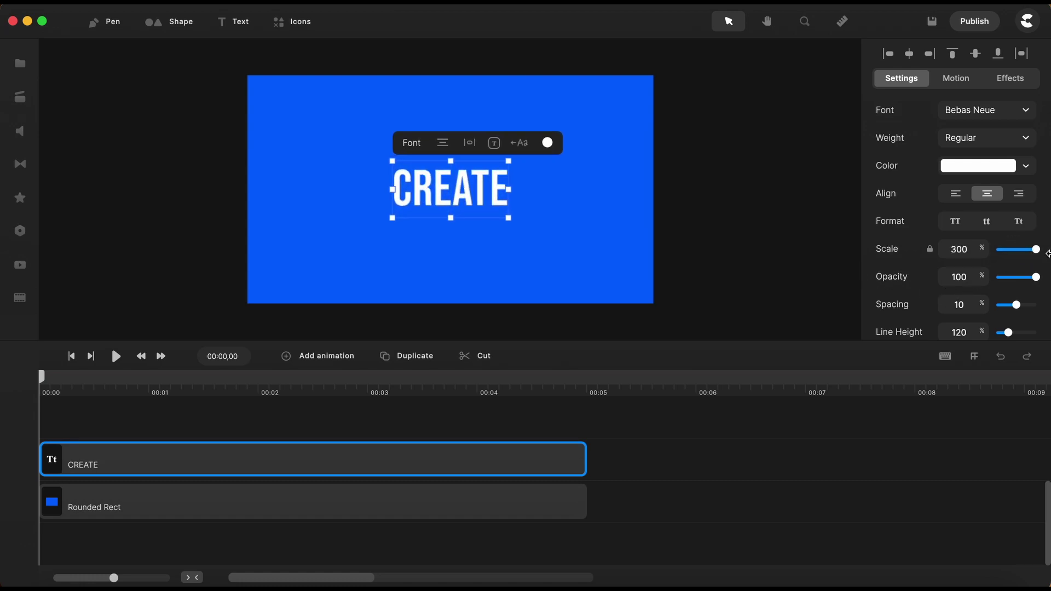
pyautogui.moveTo(500, 202)
pyautogui.mouseDown()
pyautogui.moveTo(452, 154)
pyautogui.moveTo(549, 212)
pyautogui.mouseUp()
pyautogui.moveTo(523, 176); pyautogui.dragTo(528, 164)
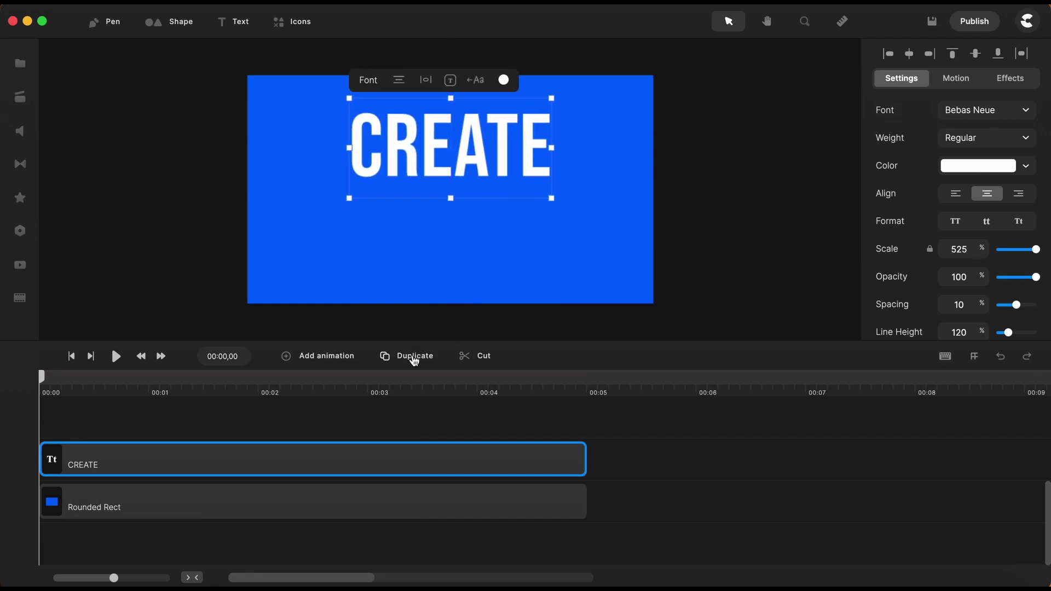
# Duplicate CREATE, move the copy below it and retype it as STUDIO
pyautogui.click(414, 362)
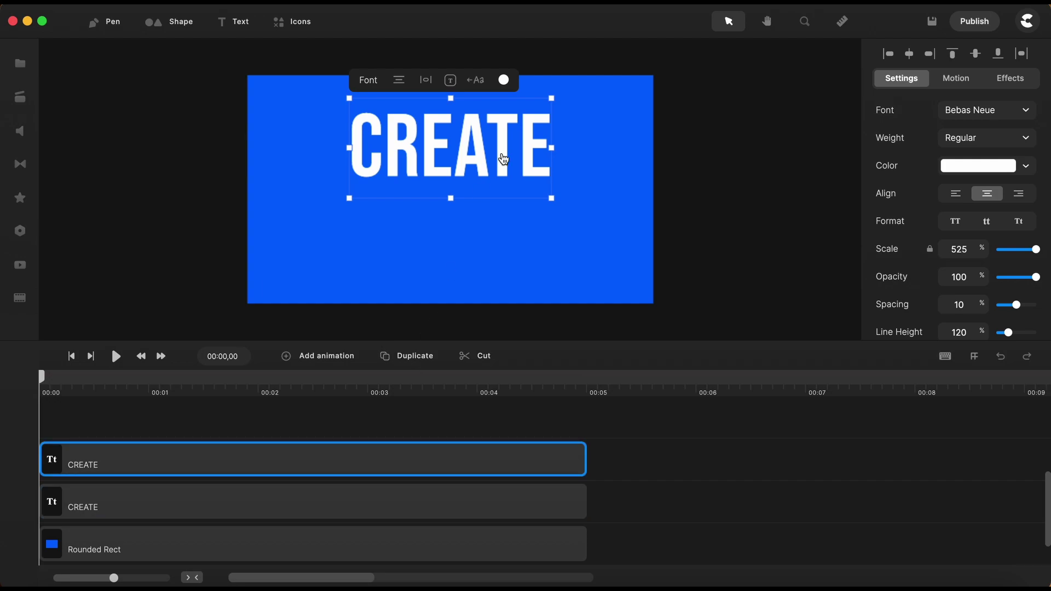
pyautogui.moveTo(502, 159); pyautogui.dragTo(504, 229)
pyautogui.doubleClick(503, 234)
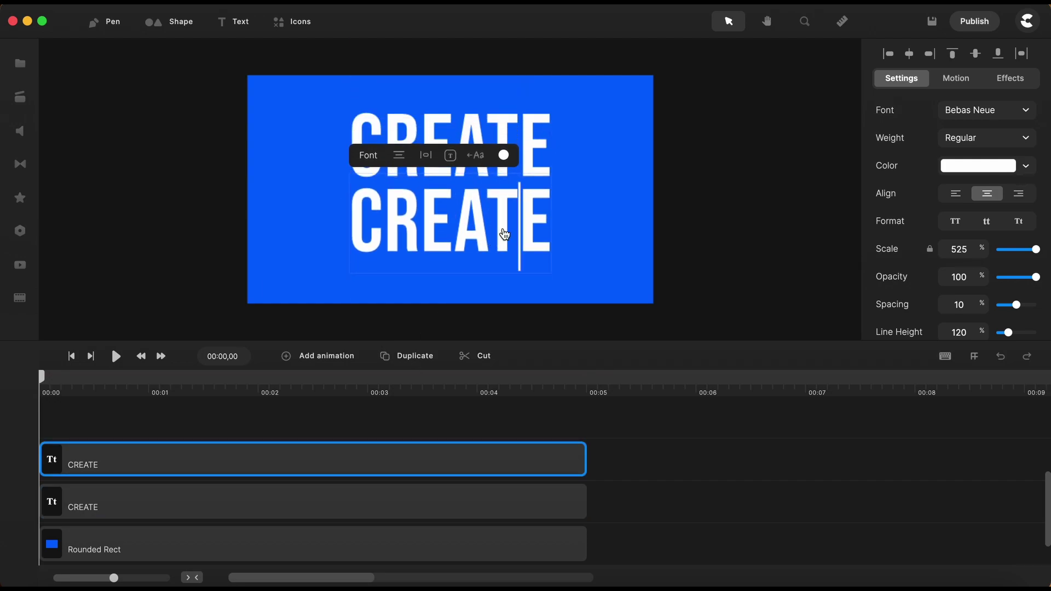
pyautogui.press('super+a')
pyautogui.write('STUDIO')
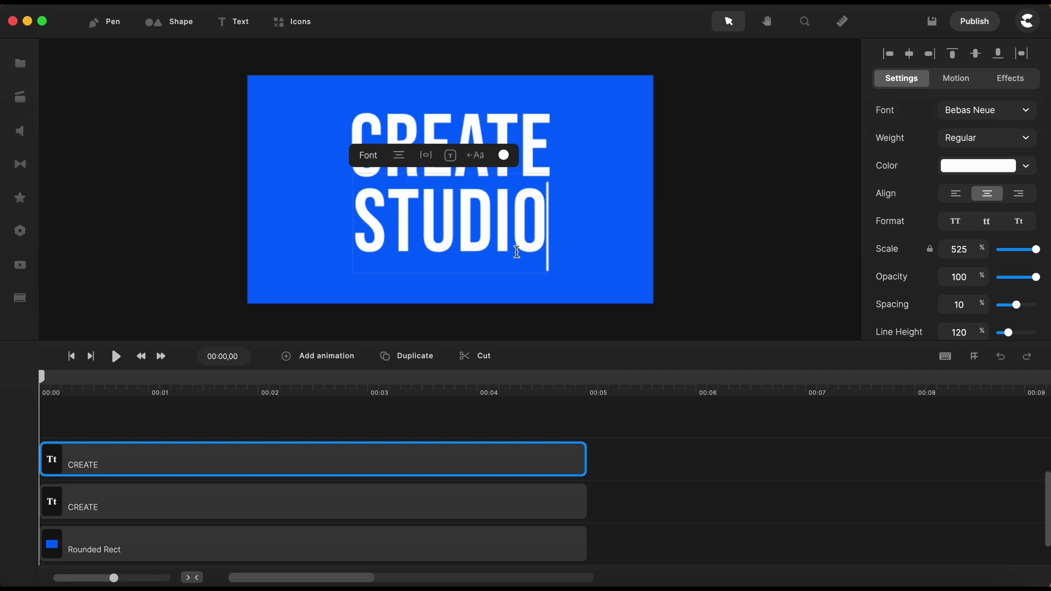
pyautogui.press('Escape')
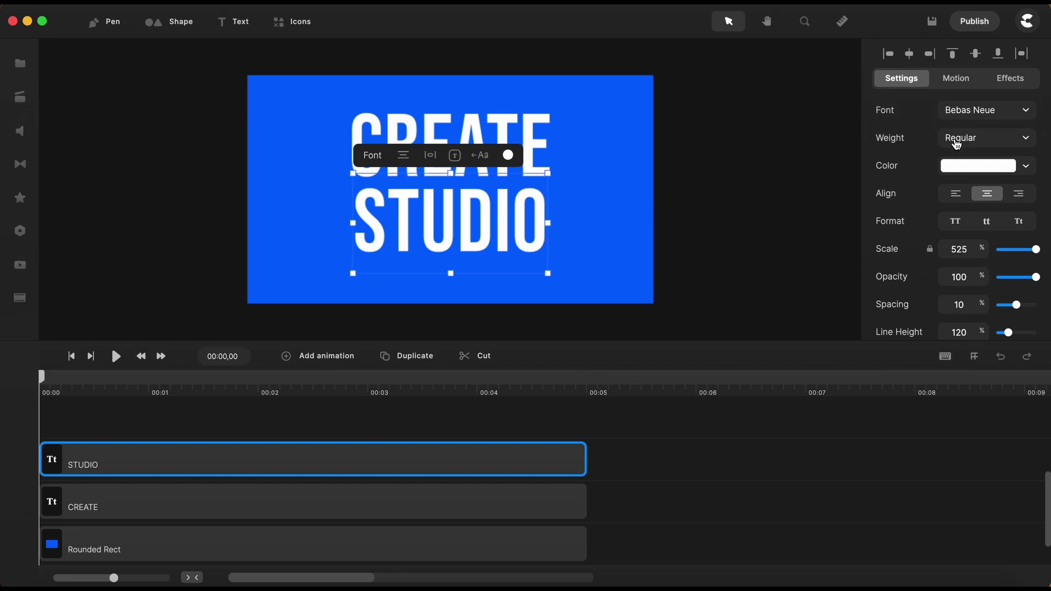
# Recolour the CREATE text yellow, leaving STUDIO white
pyautogui.click(740, 213)
pyautogui.click(532, 148)
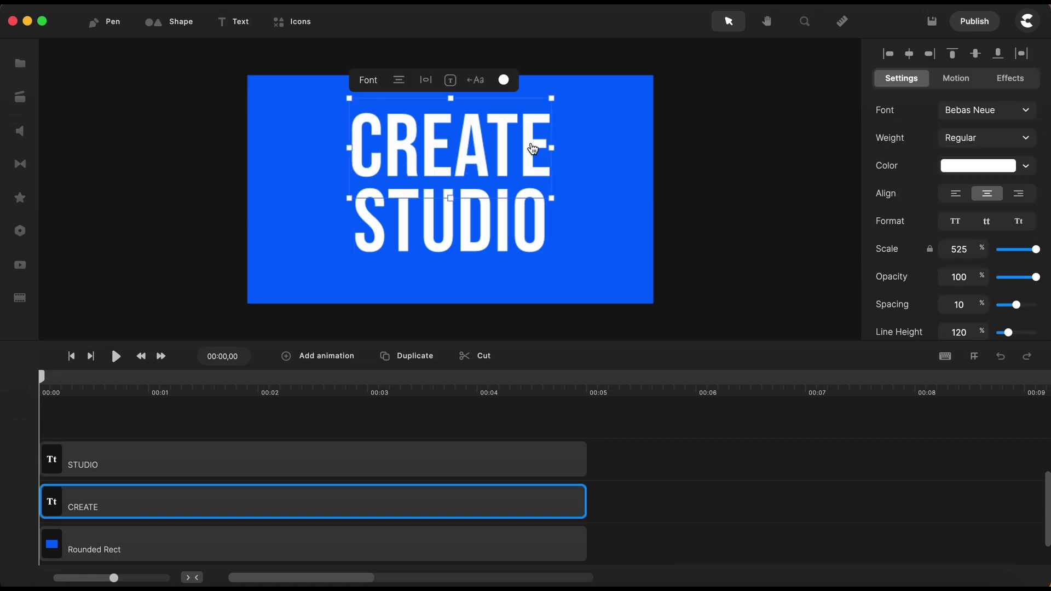
pyautogui.click(979, 165)
pyautogui.click(827, 313)
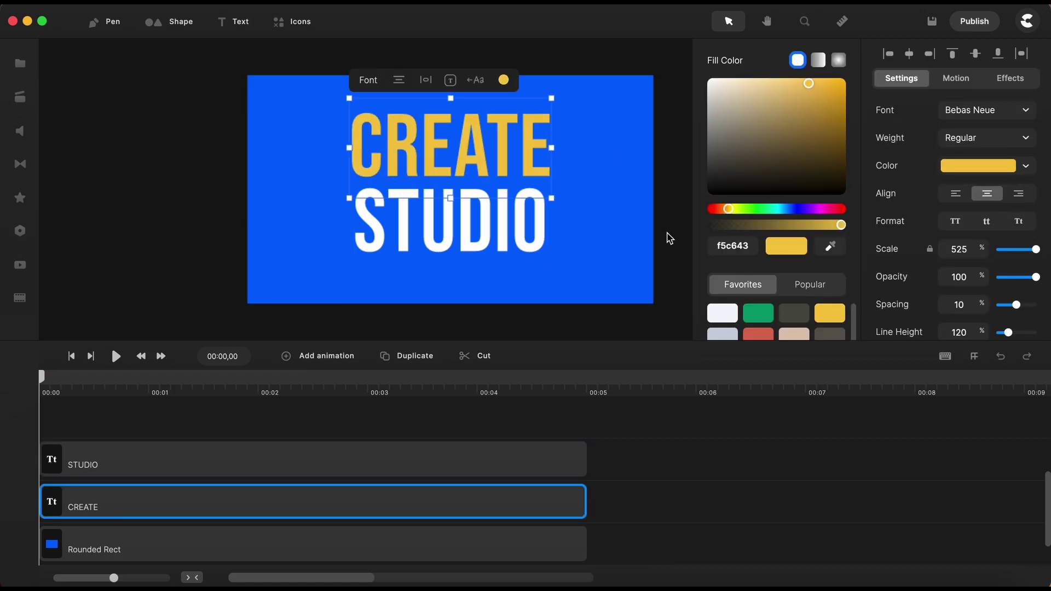
pyautogui.click(603, 238)
pyautogui.click(129, 134)
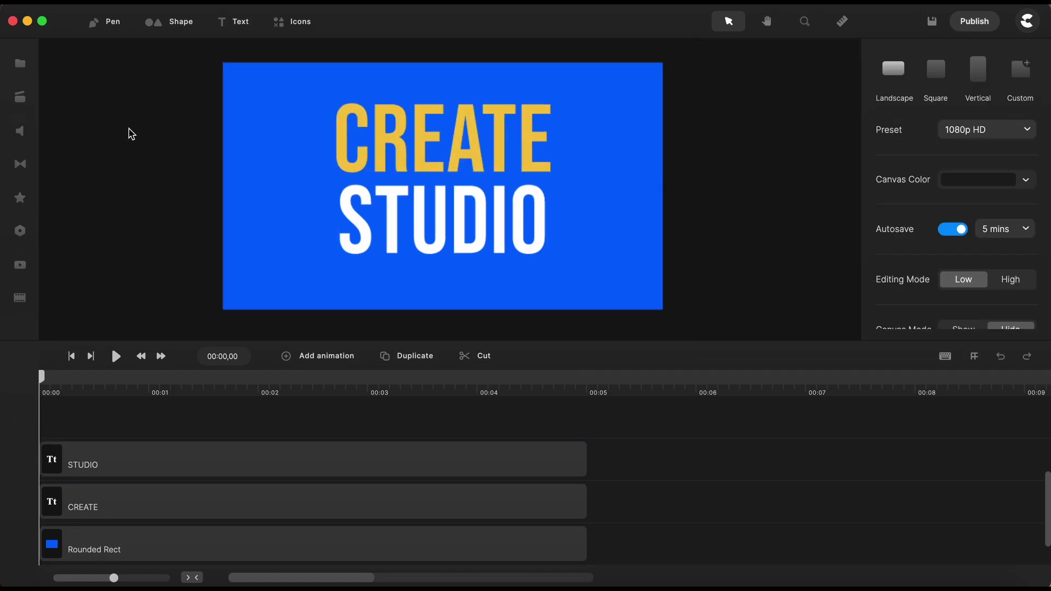
# Add the waving Michelle character from the Characters library onto the canvas
pyautogui.click(26, 104)
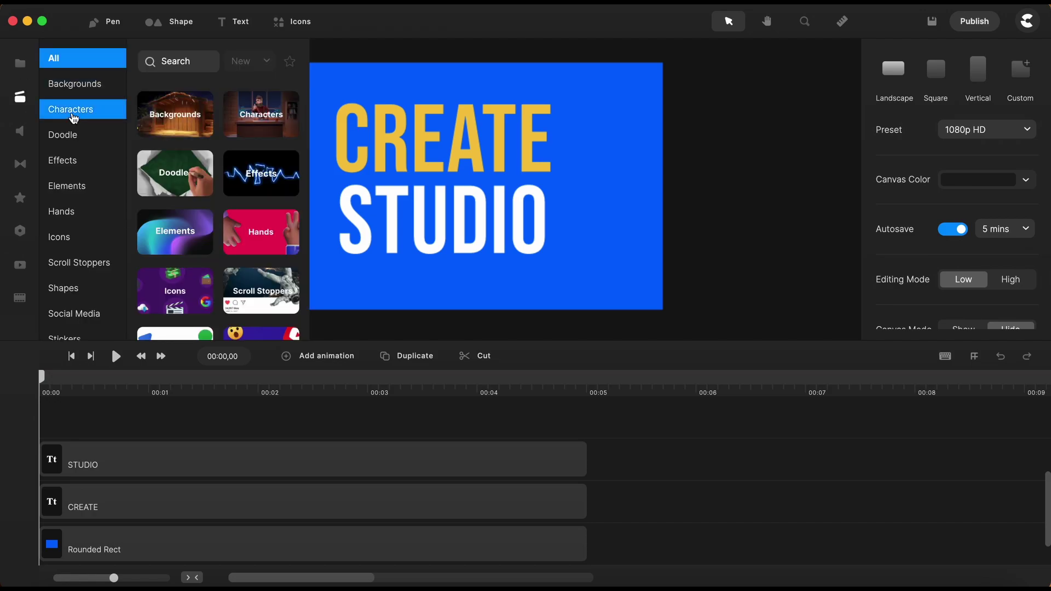
pyautogui.click(72, 119)
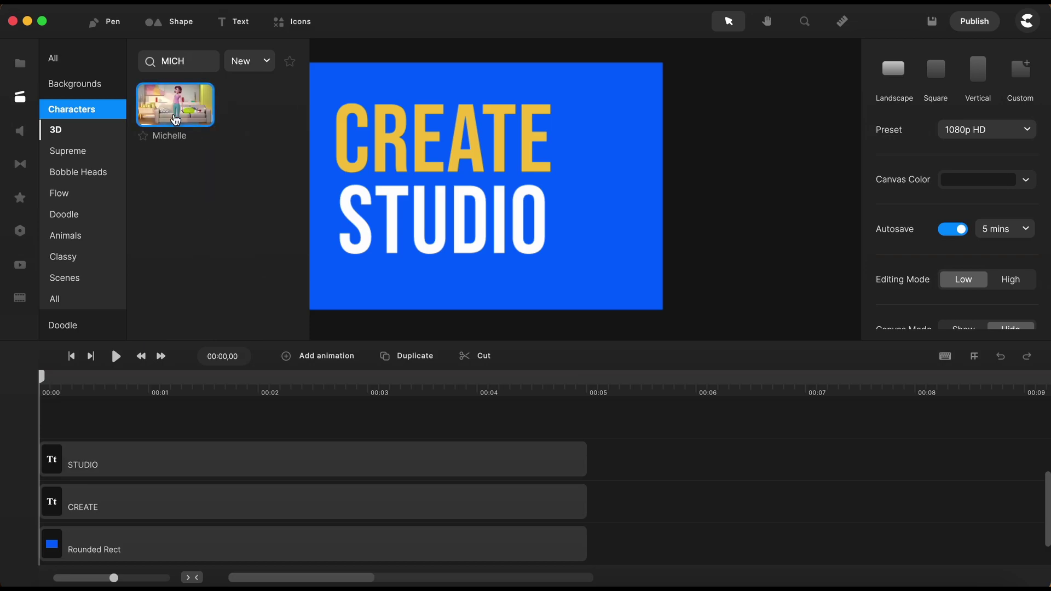
pyautogui.moveTo(175, 120); pyautogui.dragTo(399, 145)
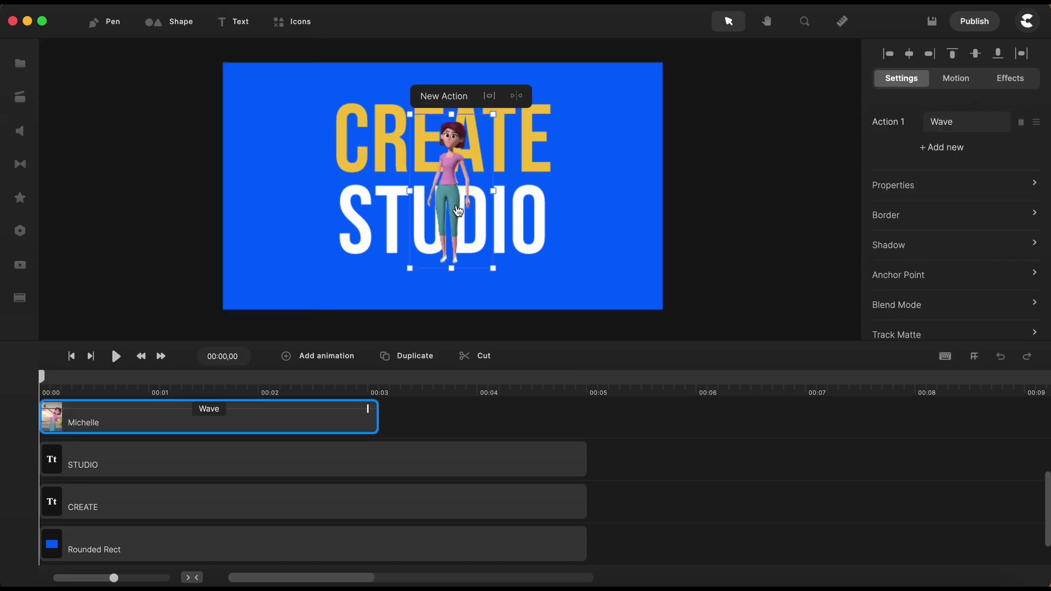
# Shrink Michelle, place her beside the O of STUDIO and tilt her clockwise
pyautogui.moveTo(459, 195); pyautogui.dragTo(555, 215)
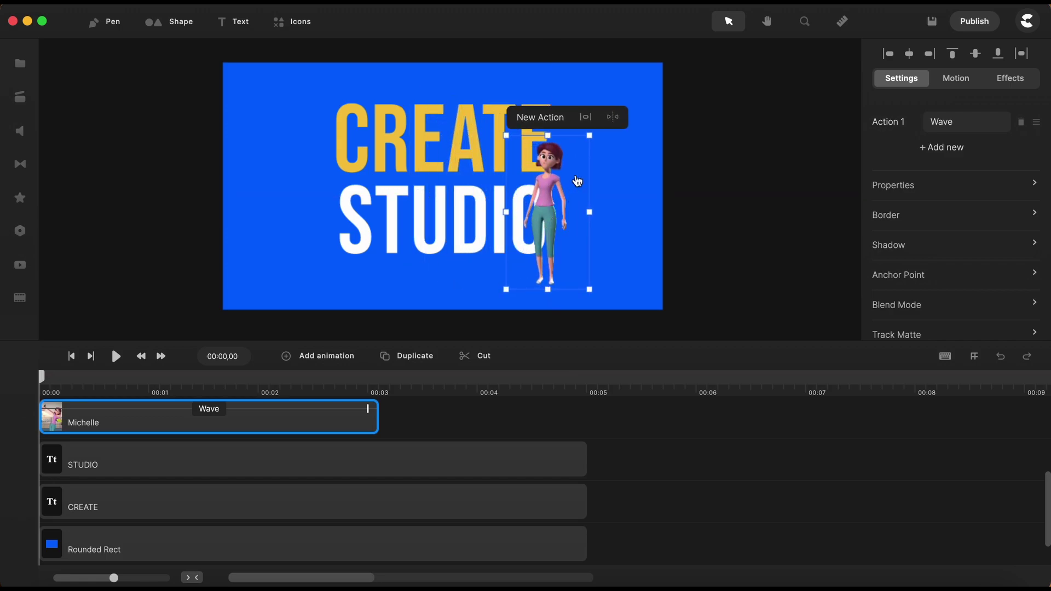
pyautogui.moveTo(590, 136); pyautogui.dragTo(557, 195)
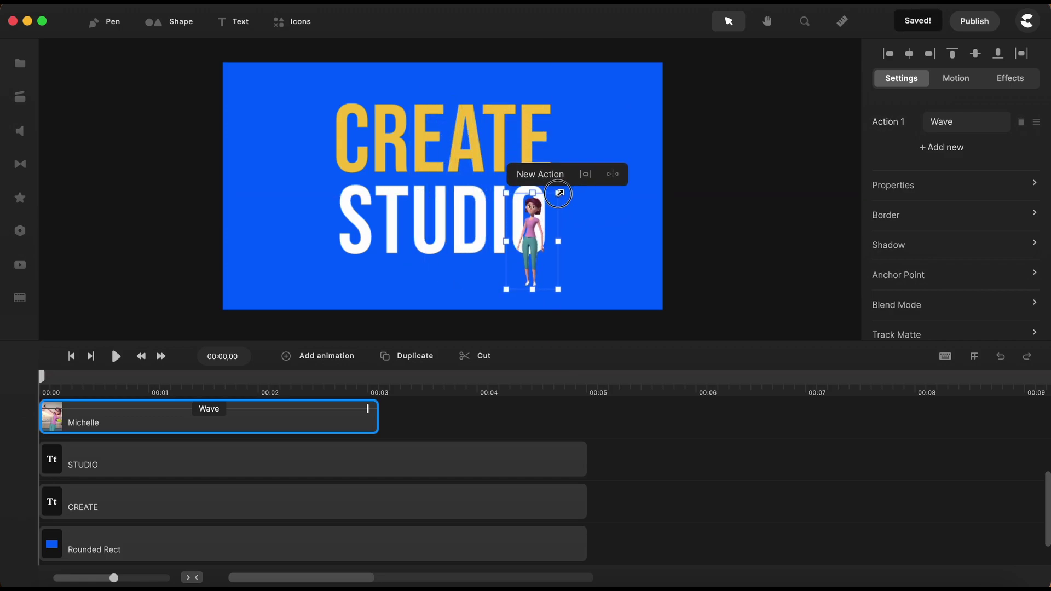
pyautogui.moveTo(533, 255); pyautogui.dragTo(537, 228)
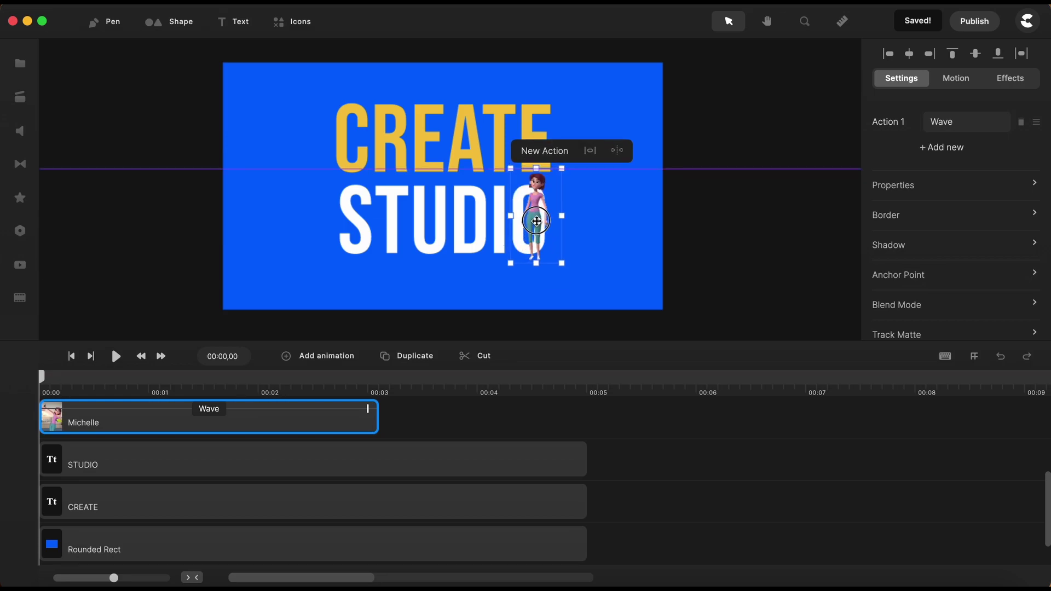
pyautogui.moveTo(544, 341); pyautogui.dragTo(541, 445)
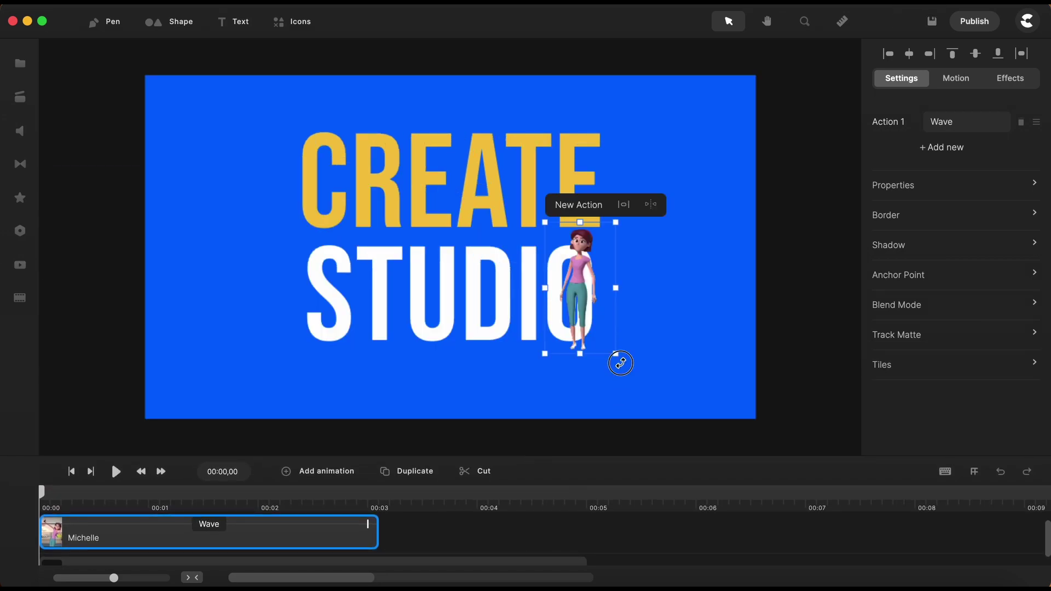
pyautogui.moveTo(621, 363); pyautogui.dragTo(596, 395)
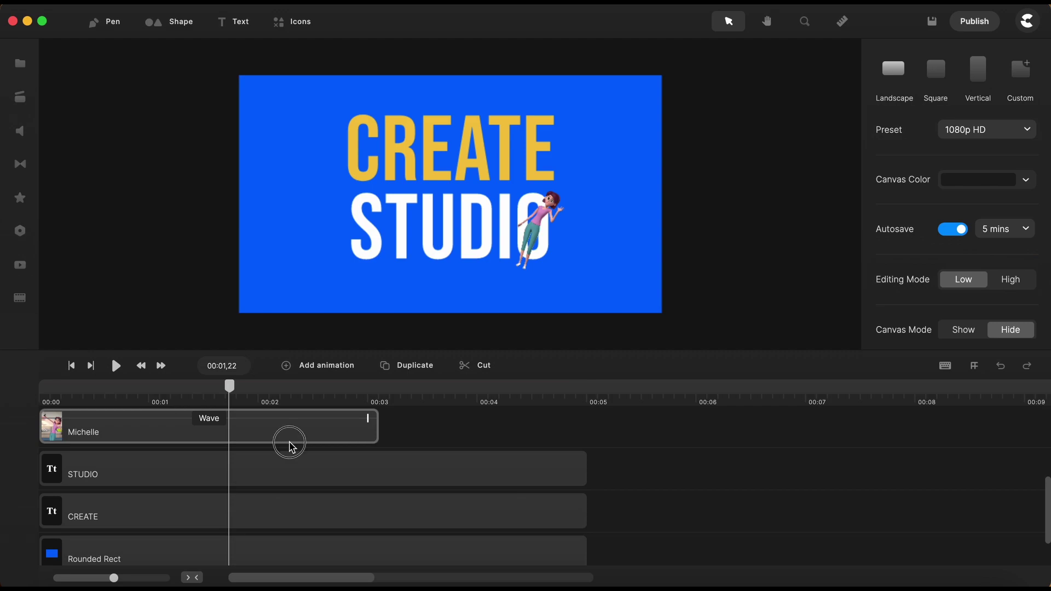
# Start Michelle's clip about one second in and animate her position with Expo easing
pyautogui.moveTo(290, 446); pyautogui.dragTo(399, 449)
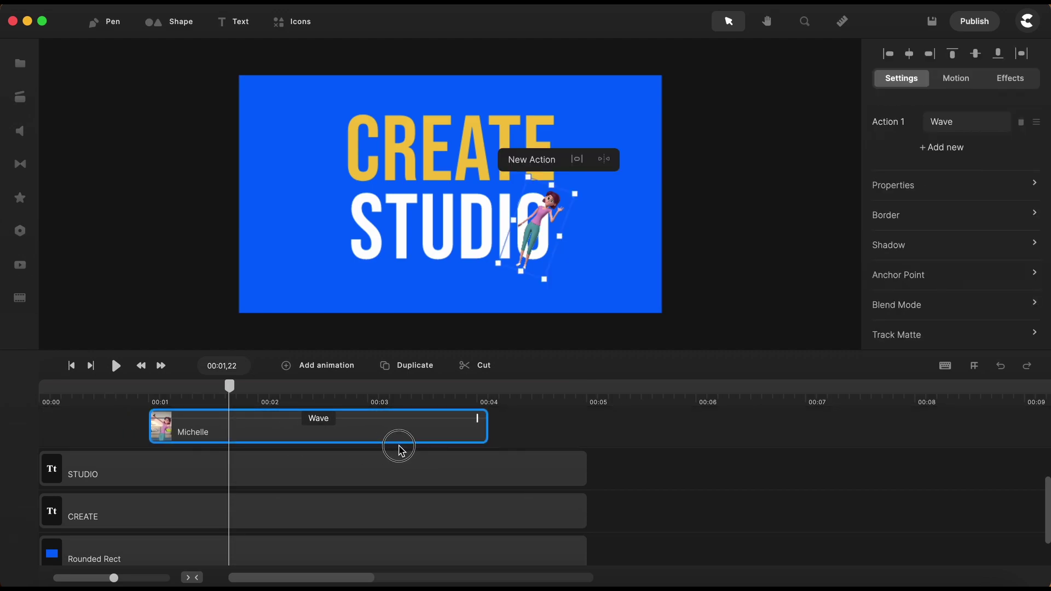
pyautogui.click(162, 403)
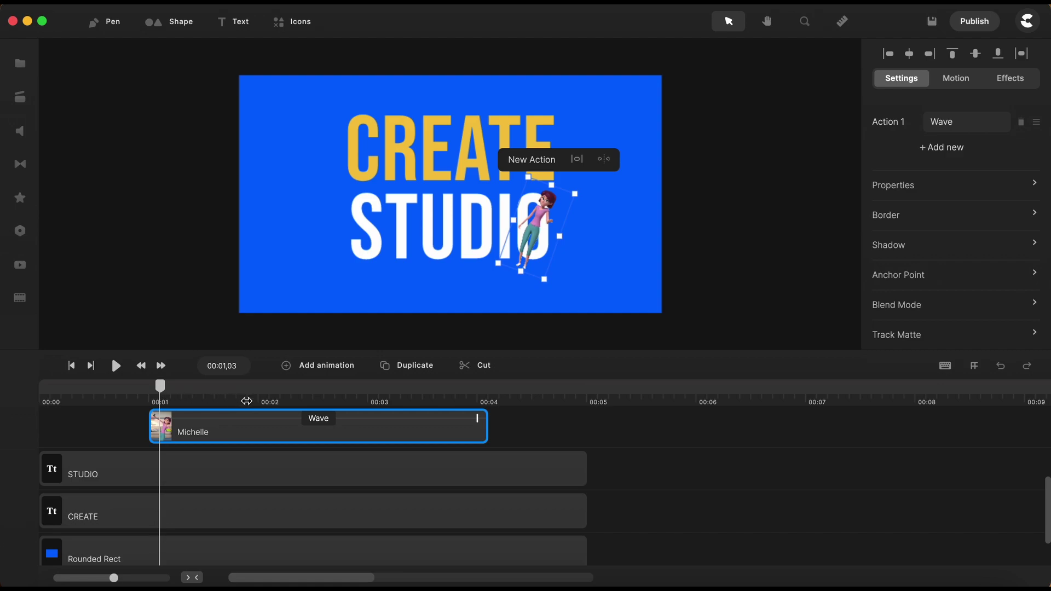
pyautogui.click(321, 372)
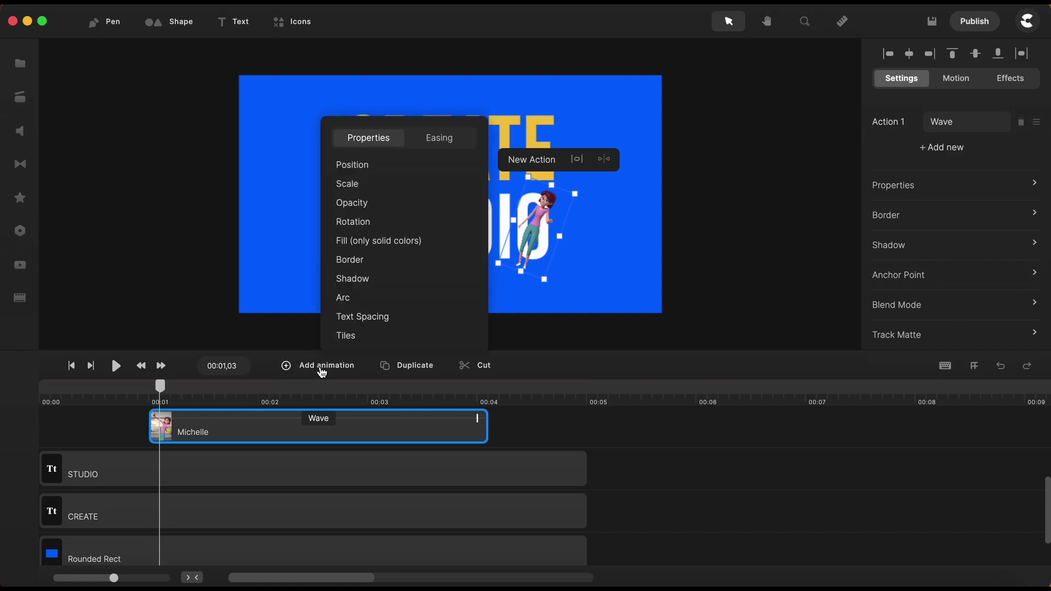
pyautogui.click(353, 164)
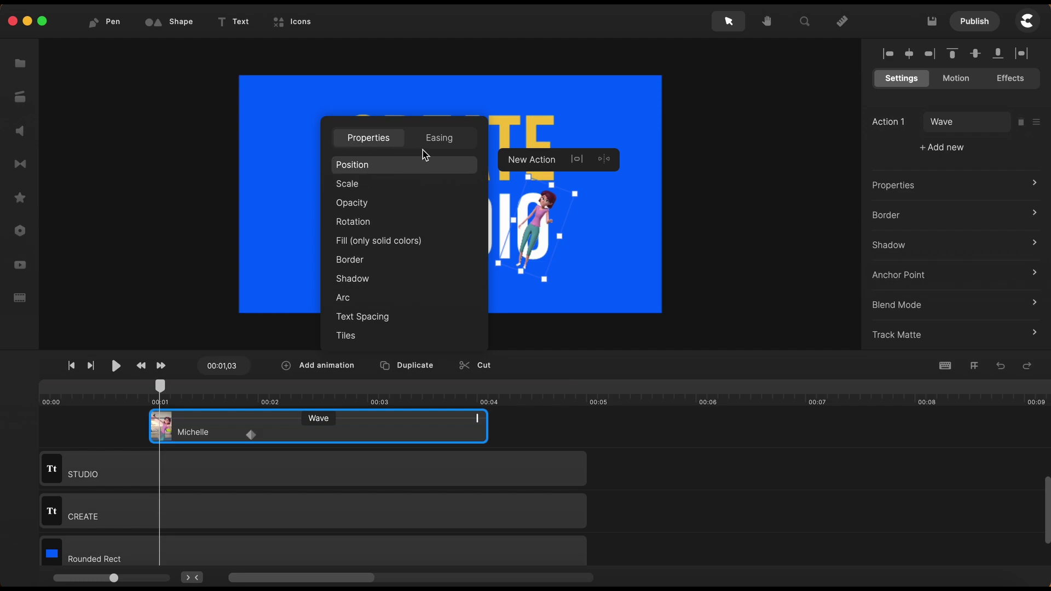
pyautogui.click(439, 143)
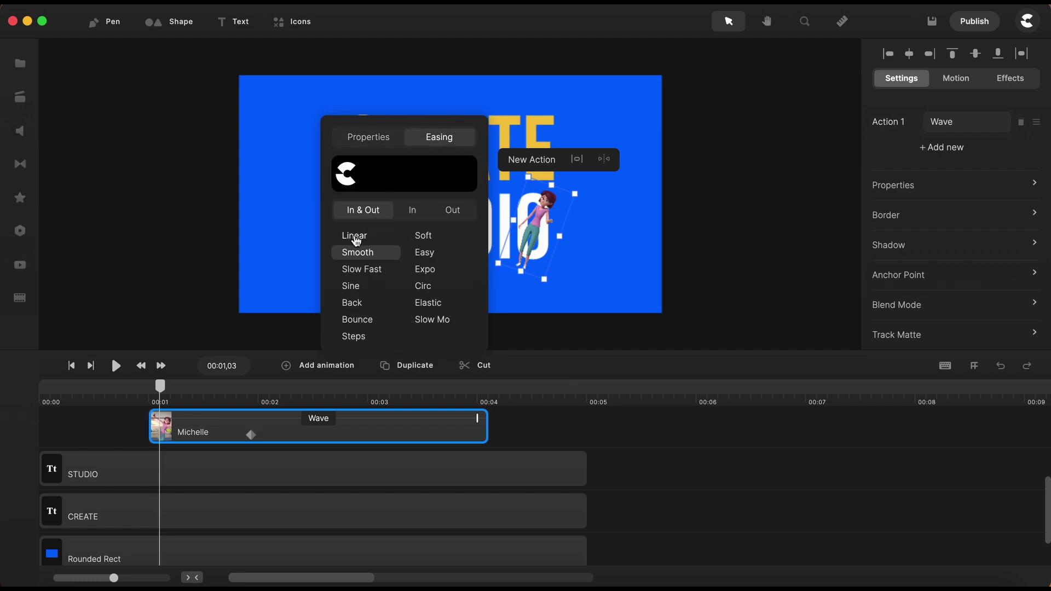
pyautogui.click(426, 270)
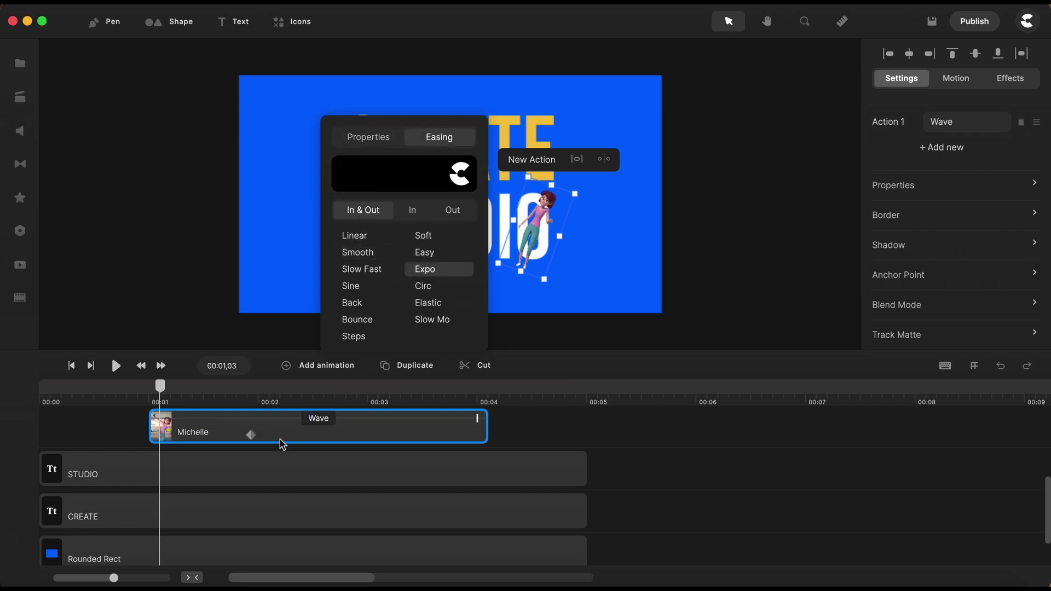
pyautogui.click(527, 438)
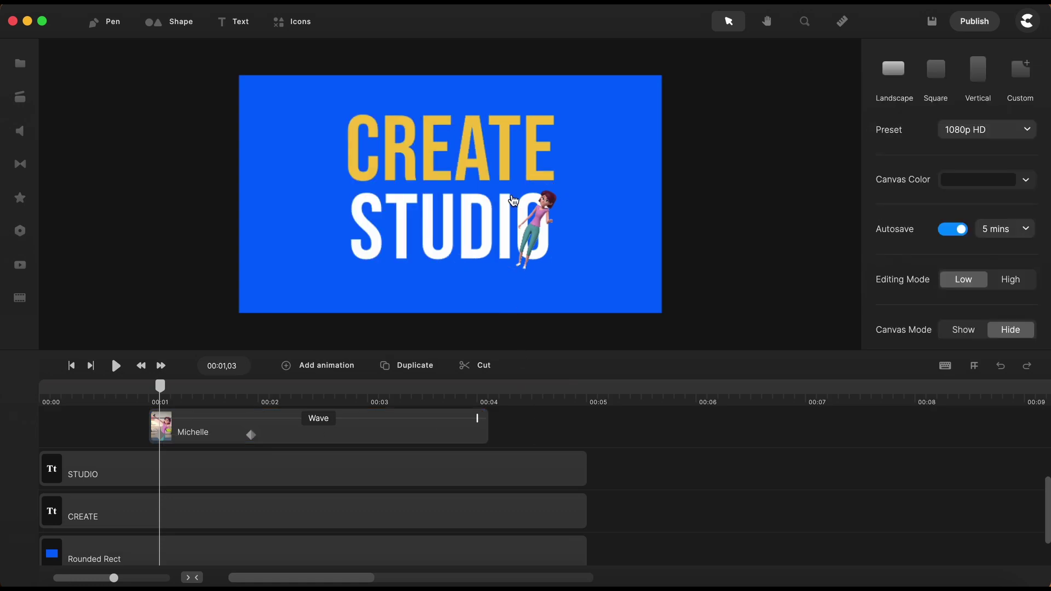
pyautogui.scroll(3, 511, 200)
pyautogui.scroll(3, 526, 222)
pyautogui.scroll(3, 541, 249)
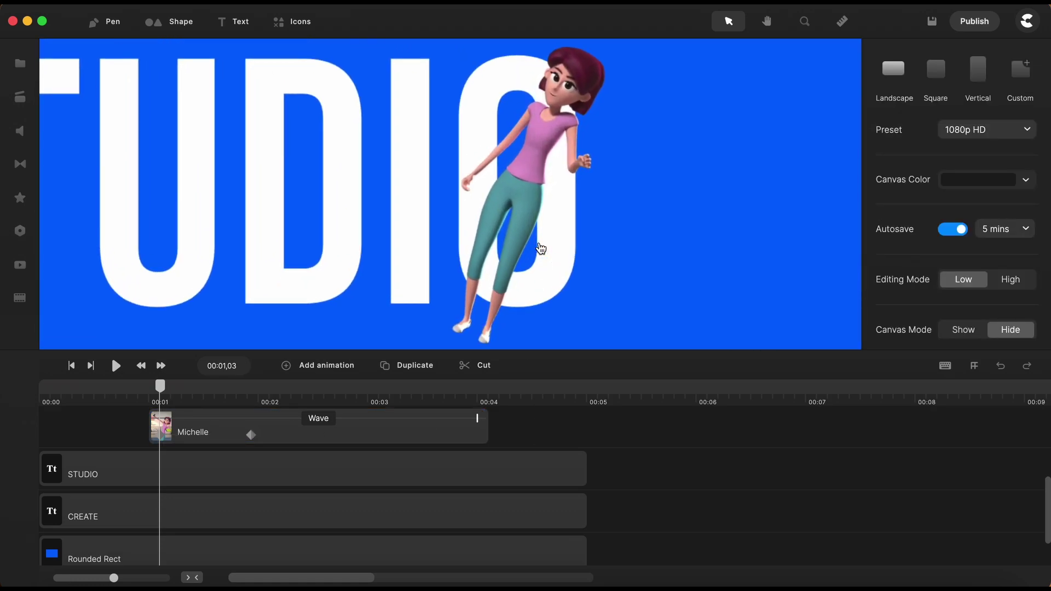
# Move the character down and to the left at the animation keyframe
pyautogui.click(160, 438)
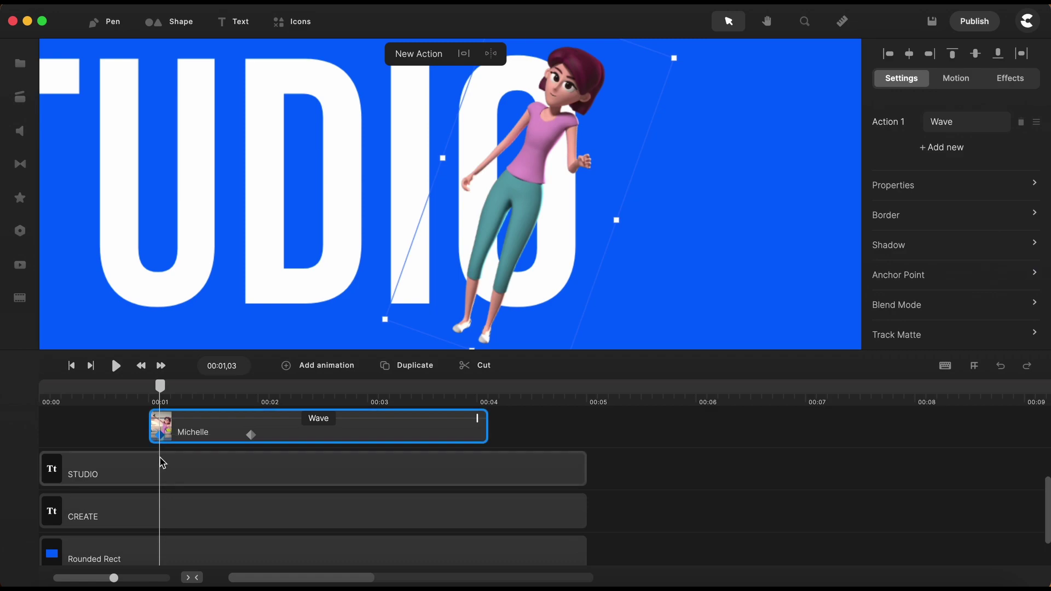
pyautogui.scroll(-5, 423, 287)
pyautogui.moveTo(468, 352); pyautogui.dragTo(476, 410)
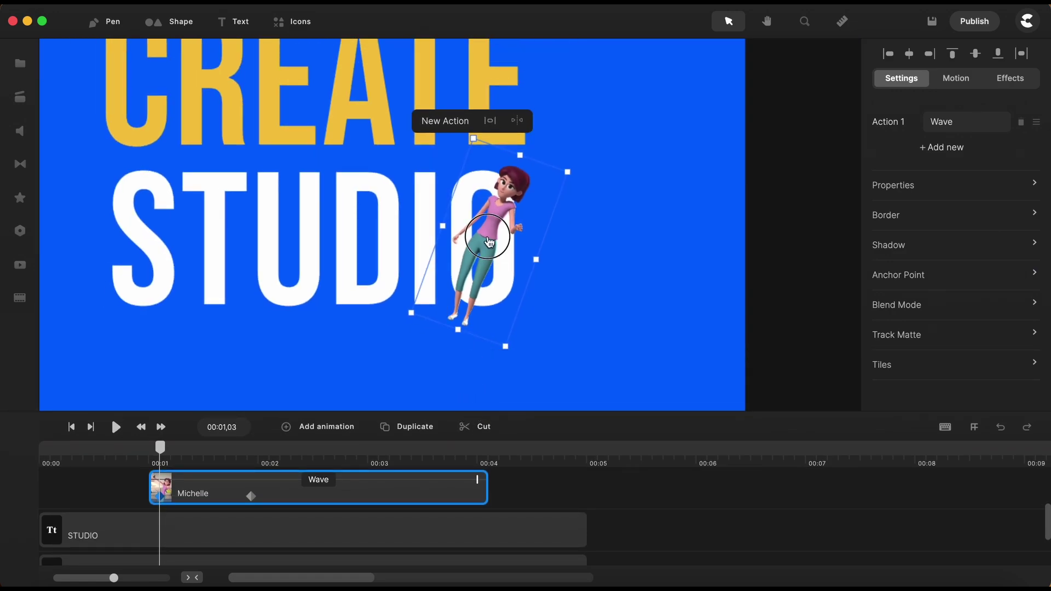
pyautogui.moveTo(488, 240); pyautogui.dragTo(424, 332)
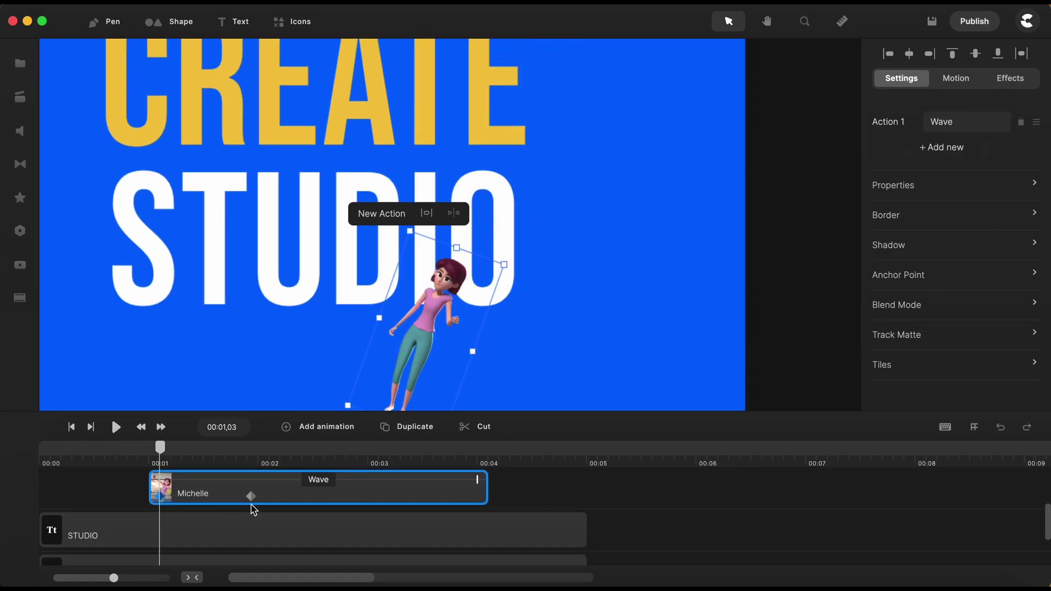
pyautogui.click(251, 497)
pyautogui.click(578, 479)
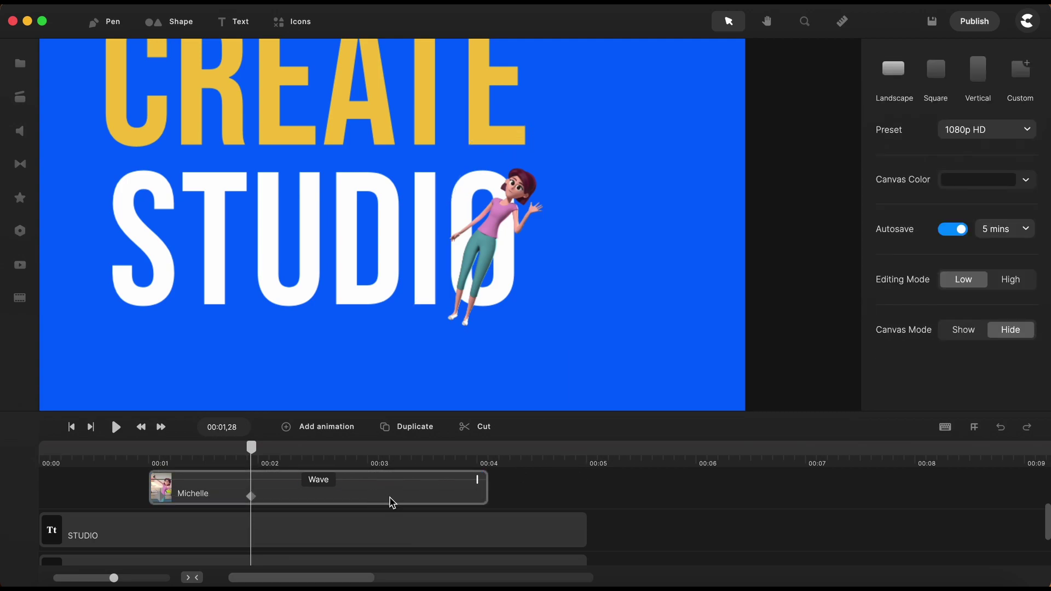
# Turn the character's clip into a group and return to the timeline start
pyautogui.rightClick(450, 504)
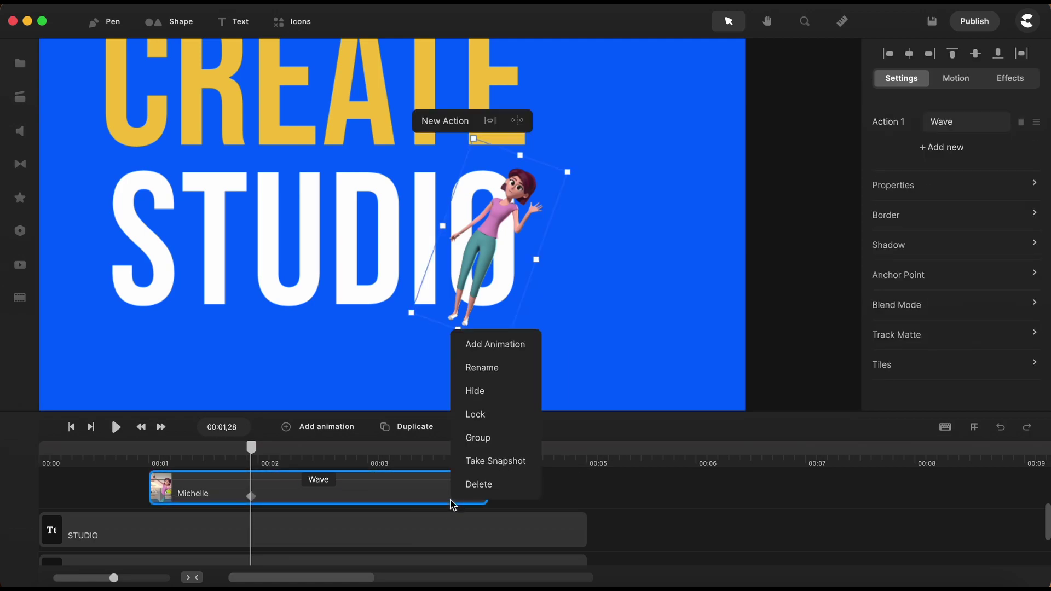
pyautogui.click(493, 444)
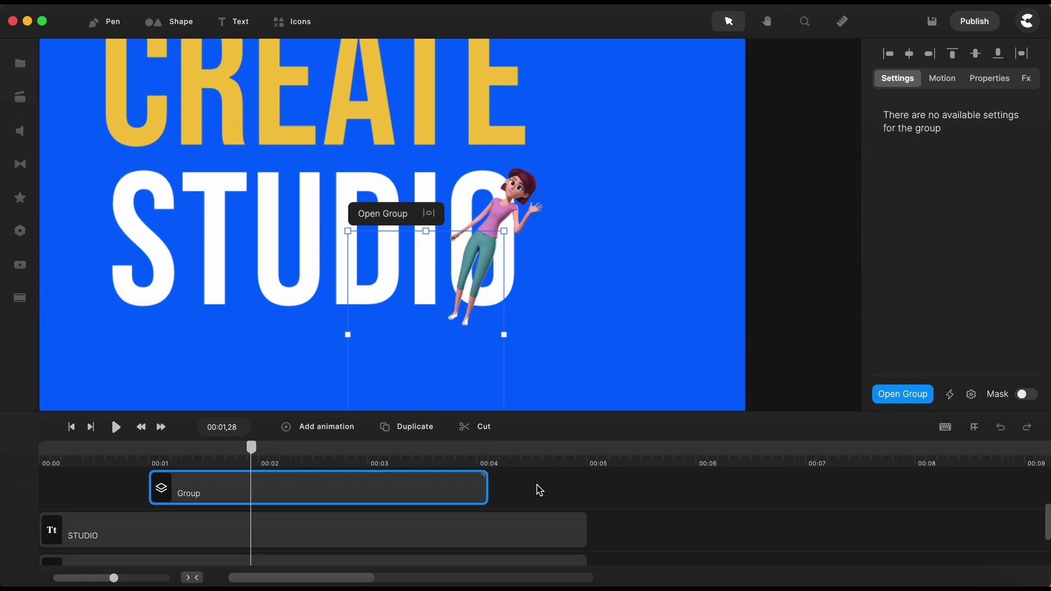
pyautogui.click(538, 490)
pyautogui.click(43, 460)
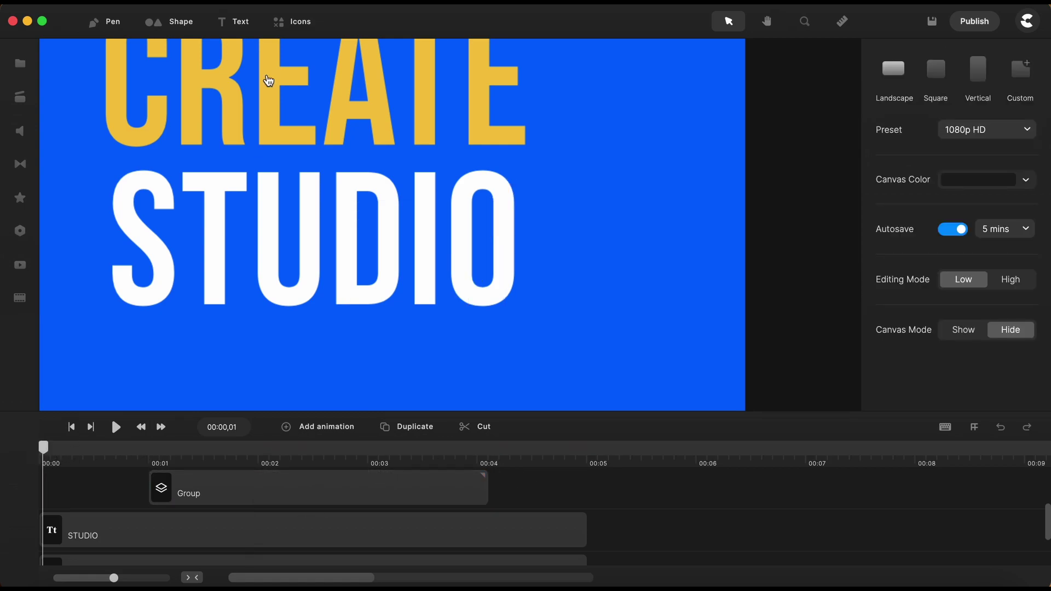
# Add a rounded rectangle shape with a green fill
pyautogui.click(174, 25)
pyautogui.click(165, 104)
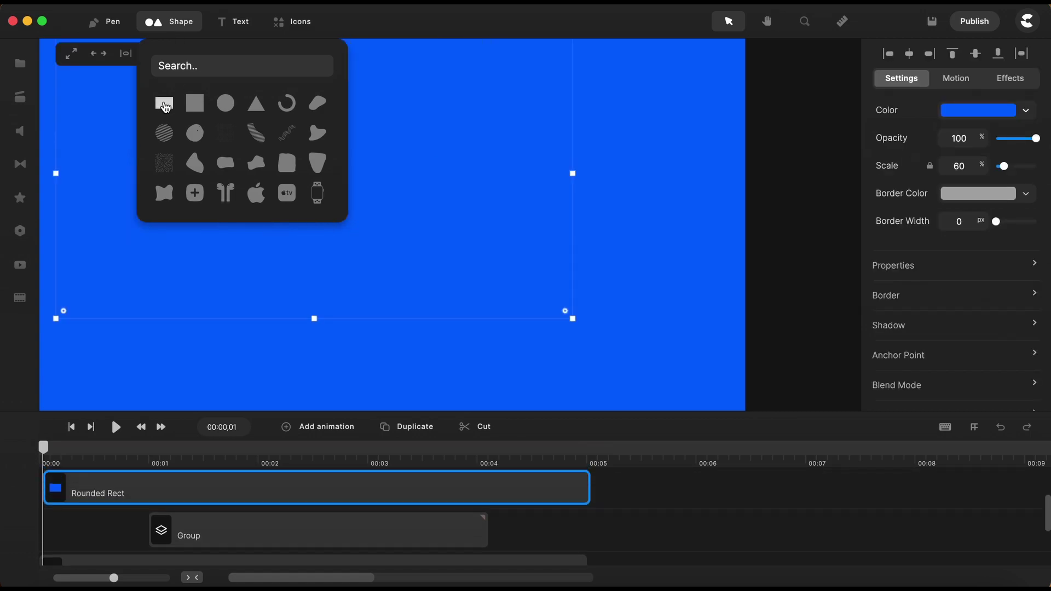
pyautogui.click(978, 110)
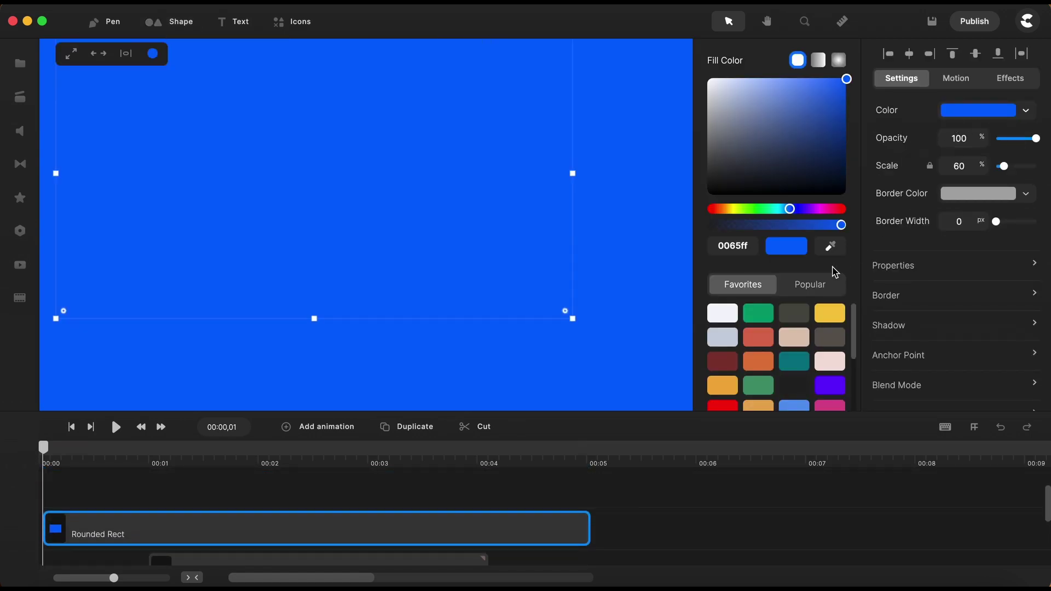
pyautogui.click(758, 313)
# Shrink the rectangle from its left and top edges and make it semi-transparent
pyautogui.moveTo(310, 239); pyautogui.dragTo(516, 239)
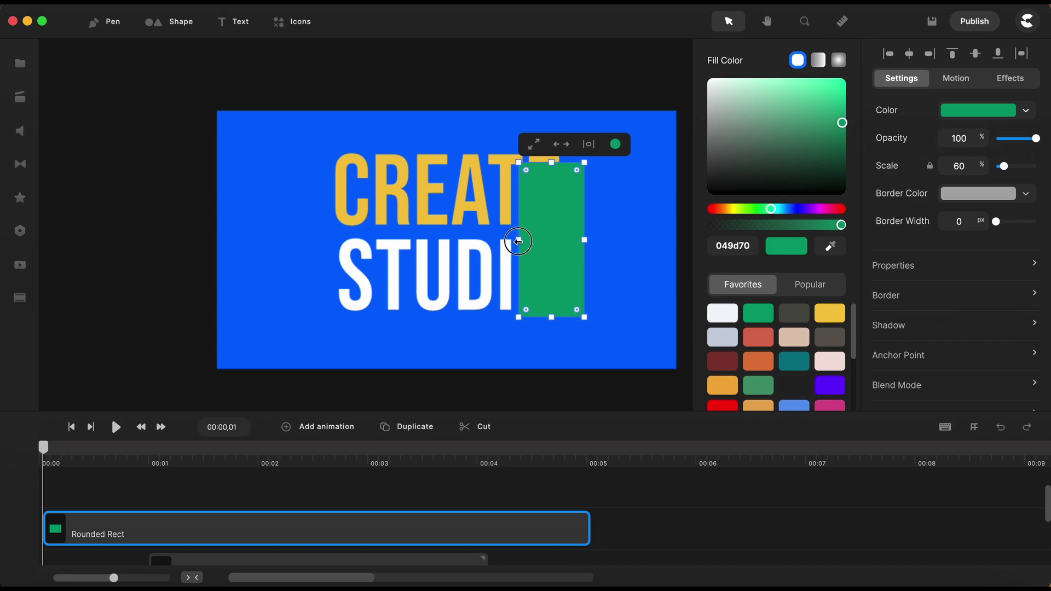
pyautogui.moveTo(550, 162)
pyautogui.mouseDown()
pyautogui.moveTo(548, 239)
pyautogui.moveTo(544, 212)
pyautogui.mouseUp()
pyautogui.scroll(-2, 504, 366)
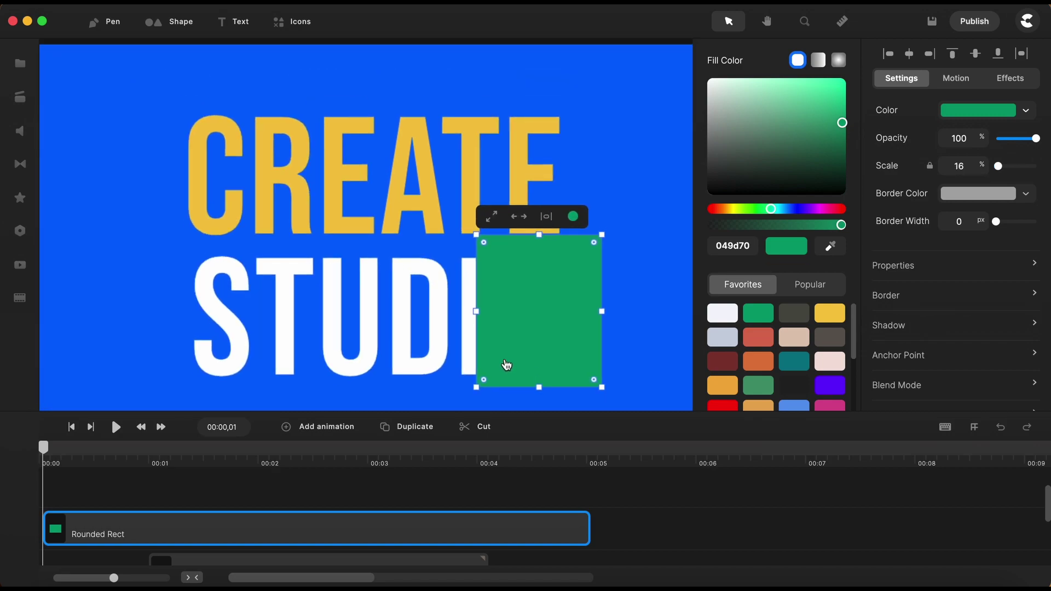
pyautogui.moveTo(842, 228); pyautogui.dragTo(793, 225)
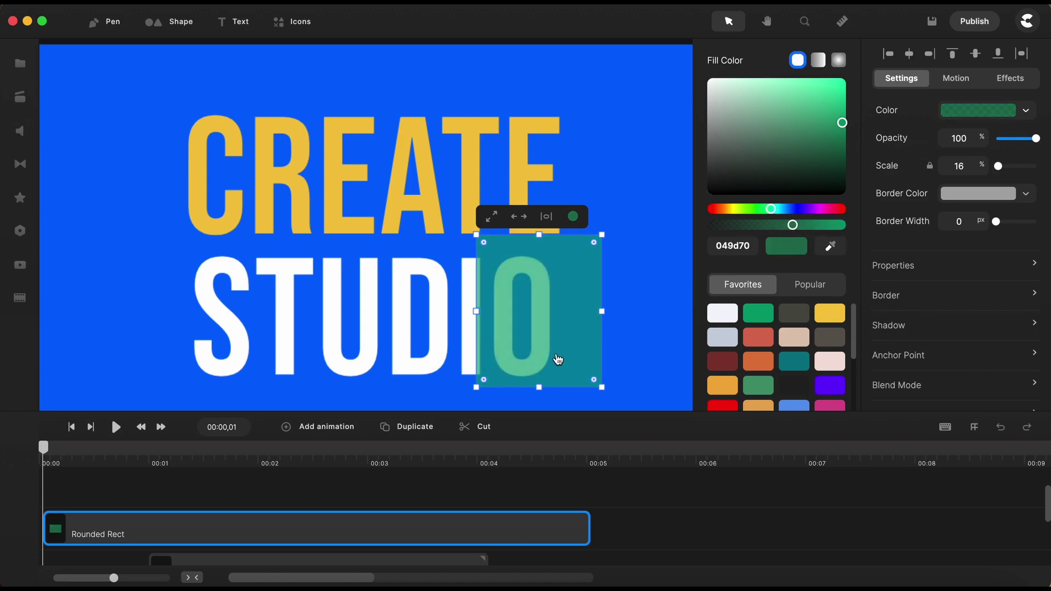
# Position the green rectangle over the O of STUDIO and adjust its corner rounding
pyautogui.moveTo(488, 371); pyautogui.dragTo(536, 348)
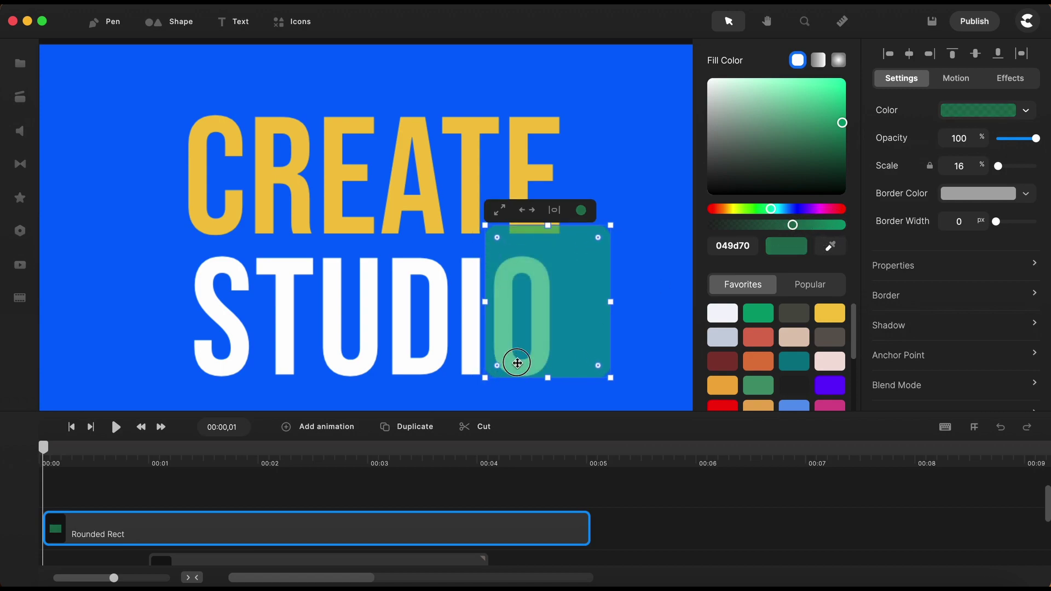
pyautogui.scroll(5, 536, 348)
pyautogui.scroll(3, 536, 348)
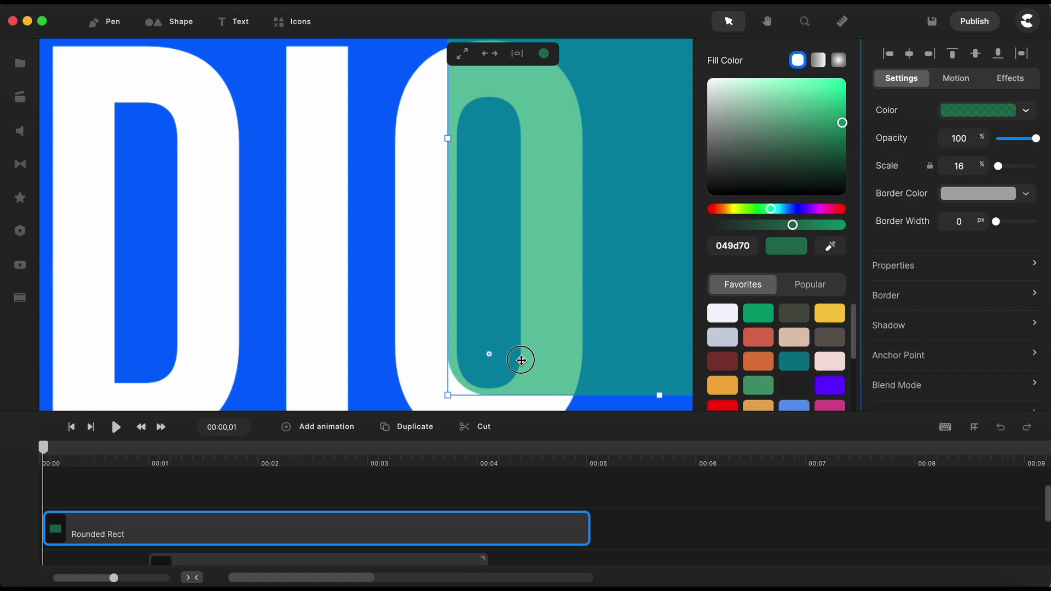
pyautogui.moveTo(531, 364); pyautogui.dragTo(529, 362)
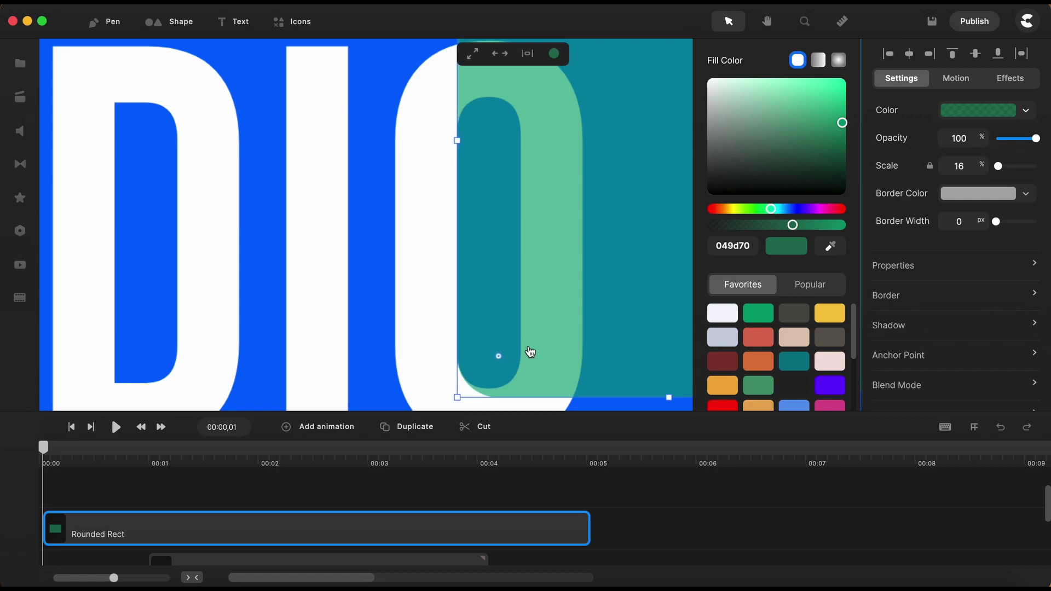
pyautogui.scroll(-2, 529, 352)
pyautogui.moveTo(512, 352); pyautogui.dragTo(508, 356)
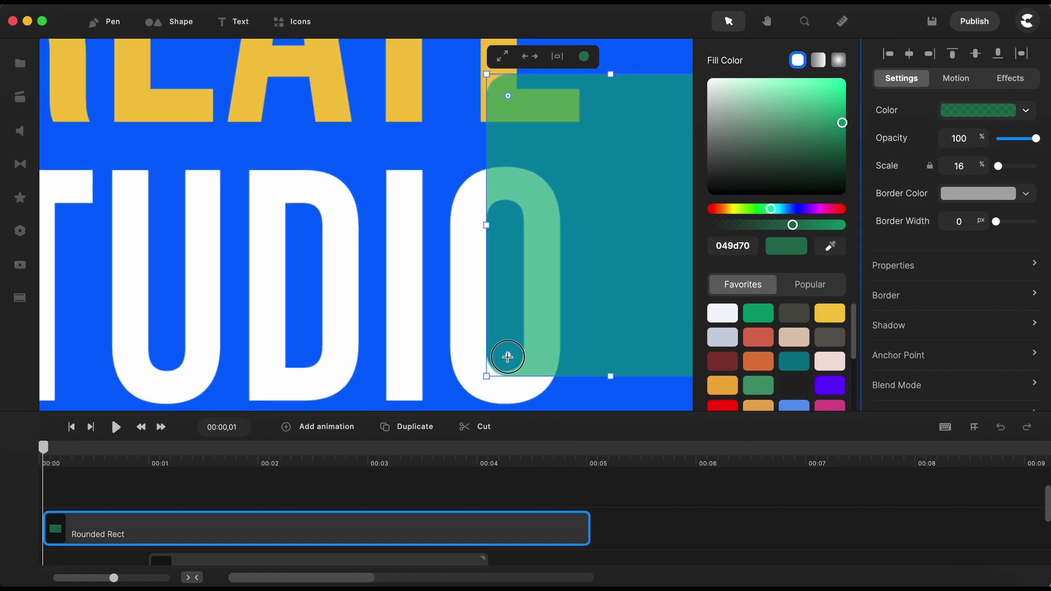
pyautogui.scroll(2, 506, 359)
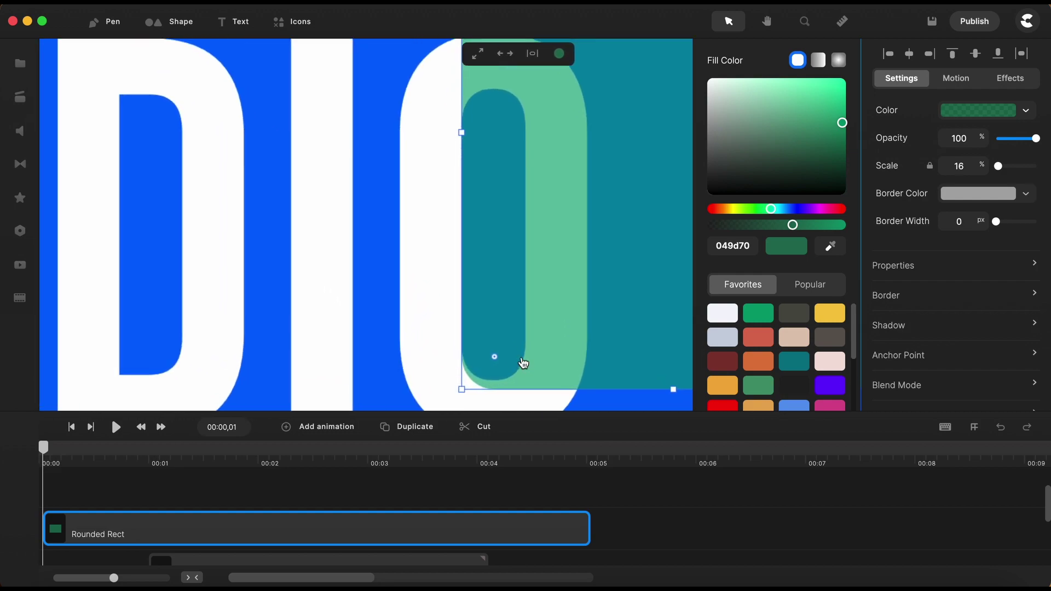
pyautogui.moveTo(524, 367); pyautogui.dragTo(522, 360)
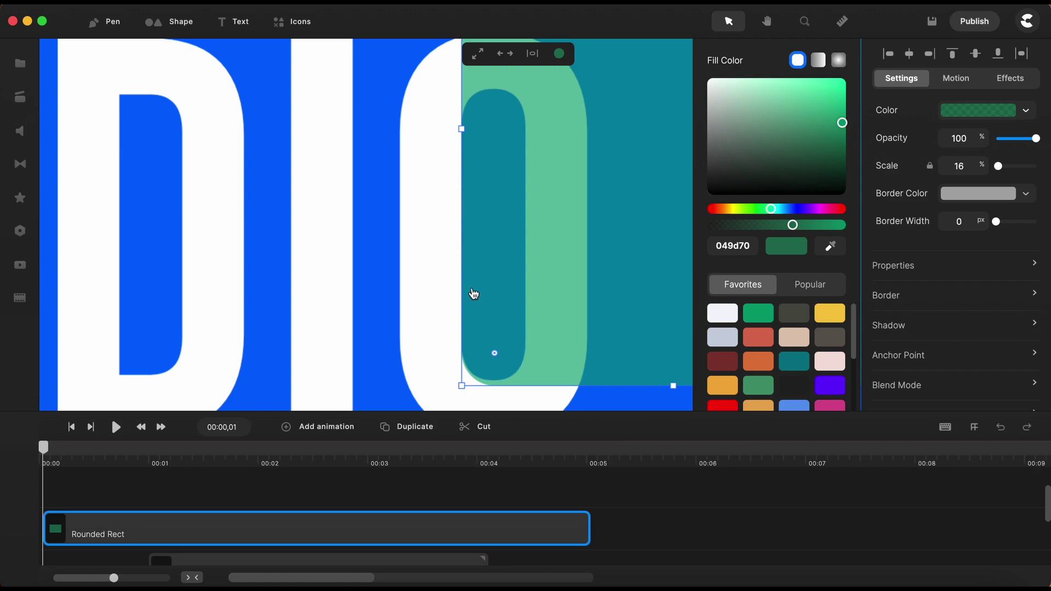
pyautogui.click(410, 345)
pyautogui.scroll(1, 410, 345)
pyautogui.scroll(3, 418, 344)
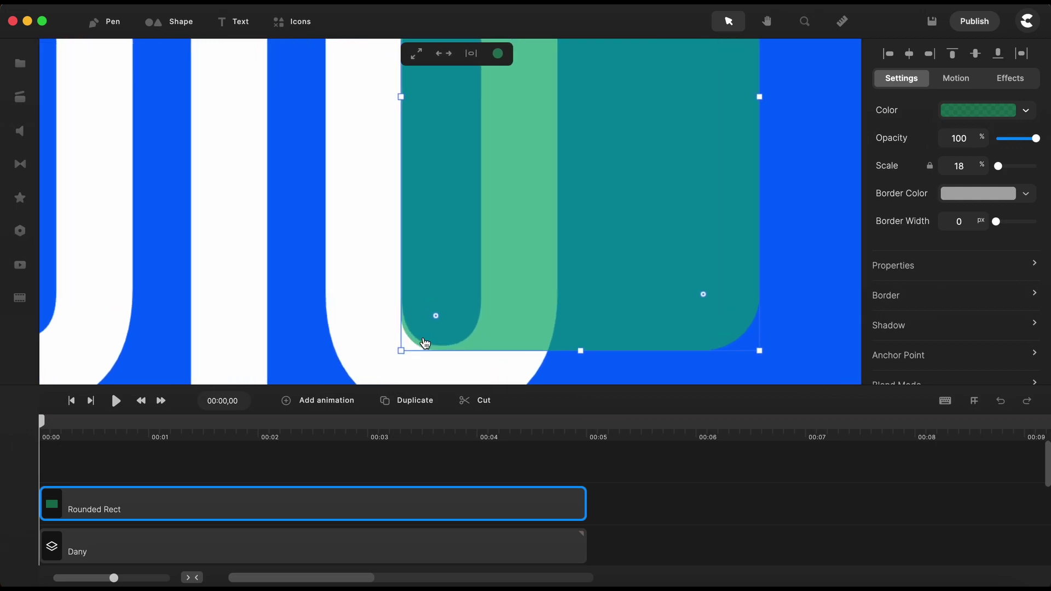
pyautogui.scroll(3, 424, 344)
pyautogui.scroll(2, 424, 343)
pyautogui.scroll(2, 415, 336)
pyautogui.scroll(1, 419, 323)
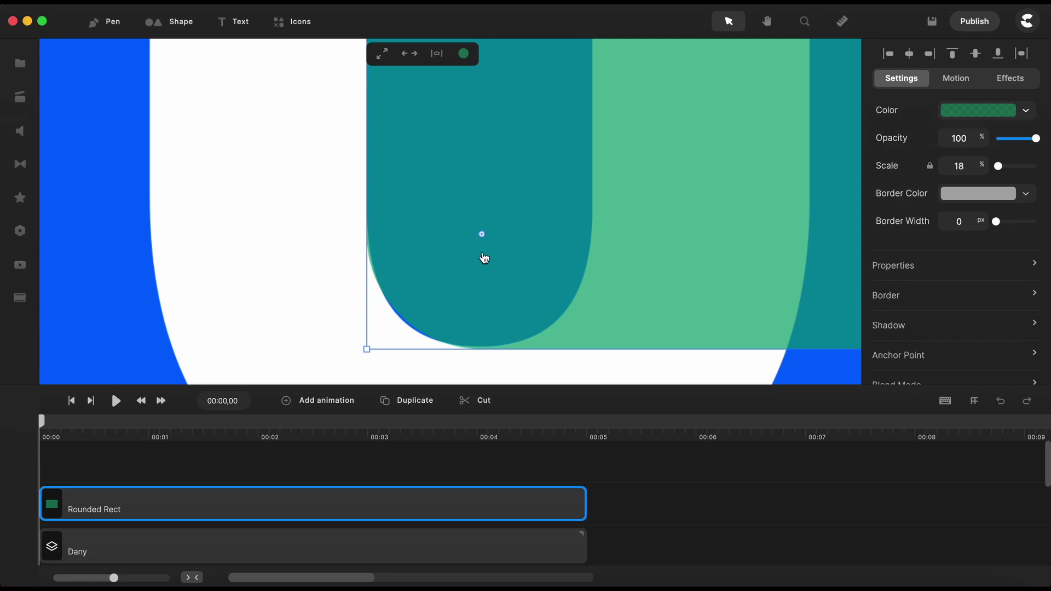
pyautogui.scroll(-3, 540, 323)
pyautogui.scroll(-2, 720, 334)
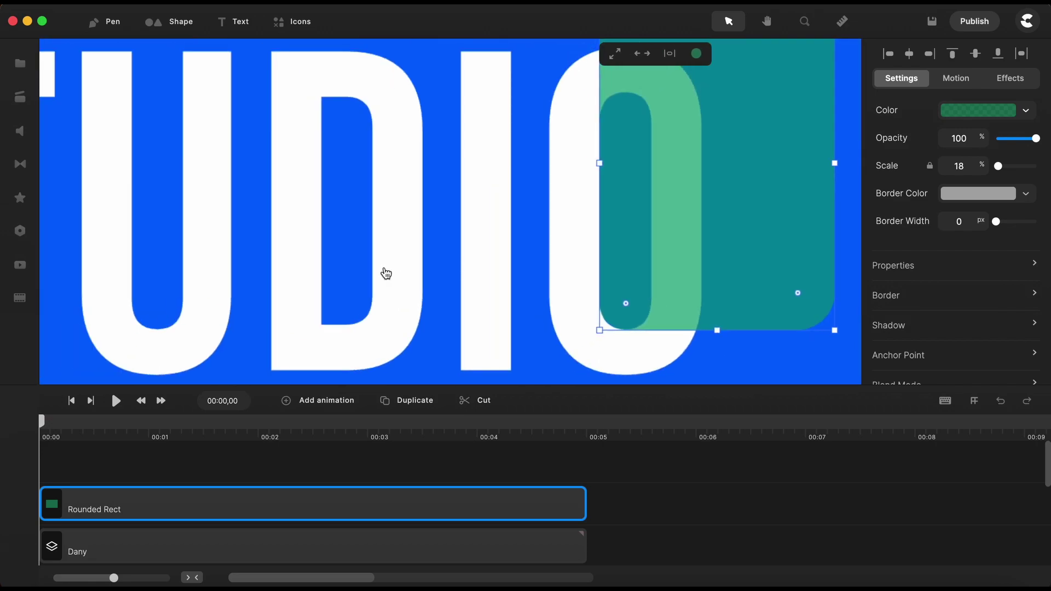
pyautogui.scroll(-2, 713, 257)
pyautogui.scroll(-1, 581, 352)
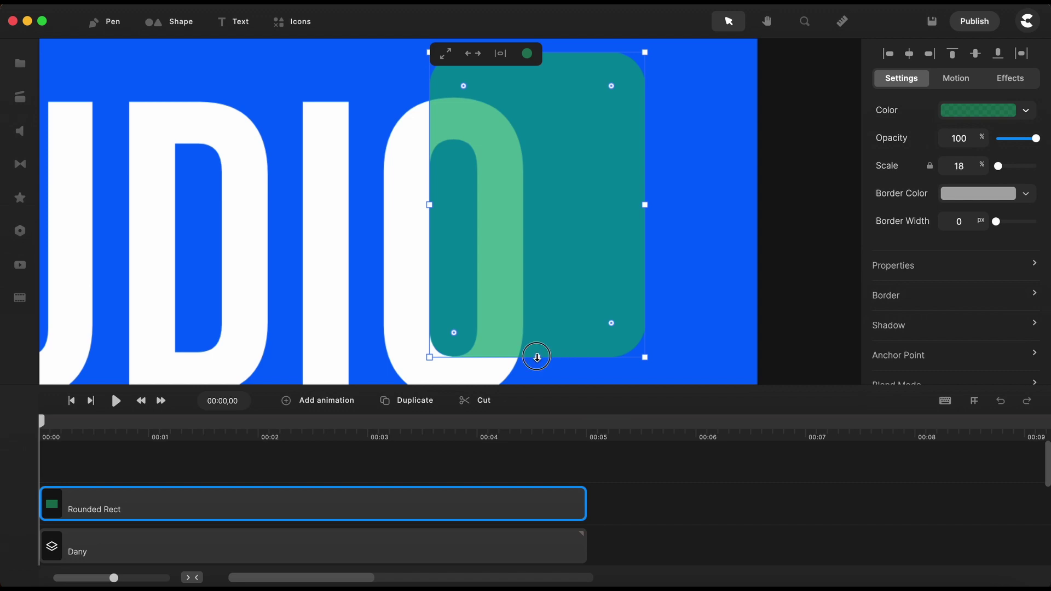
pyautogui.moveTo(536, 357)
pyautogui.mouseDown()
pyautogui.moveTo(550, 357)
pyautogui.moveTo(516, 357)
pyautogui.mouseUp()
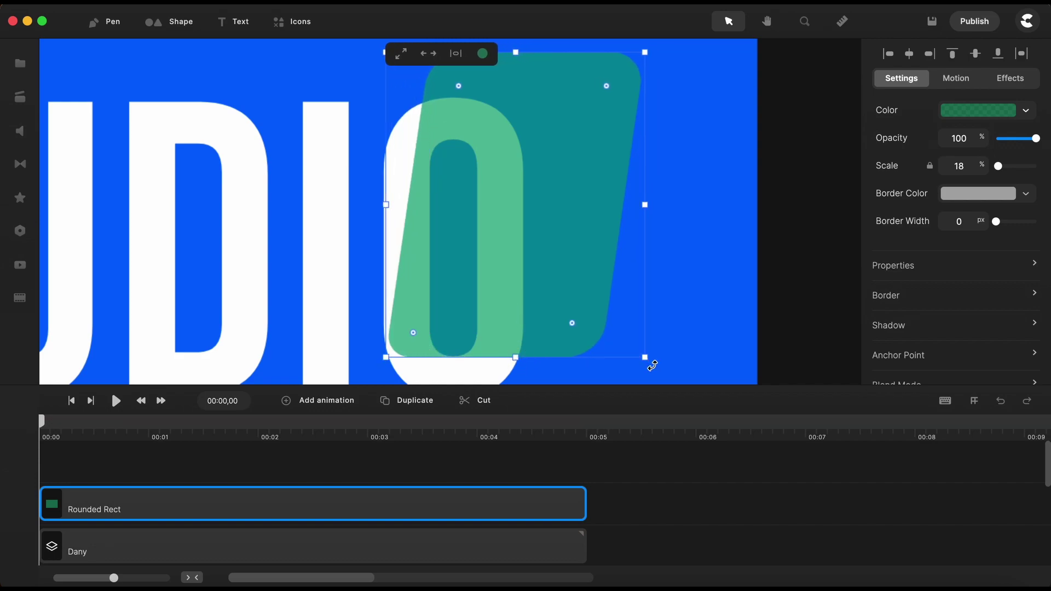
pyautogui.moveTo(657, 362); pyautogui.dragTo(676, 348)
pyautogui.moveTo(437, 343); pyautogui.dragTo(462, 326)
pyautogui.scroll(3, 460, 365)
pyautogui.scroll(2, 460, 365)
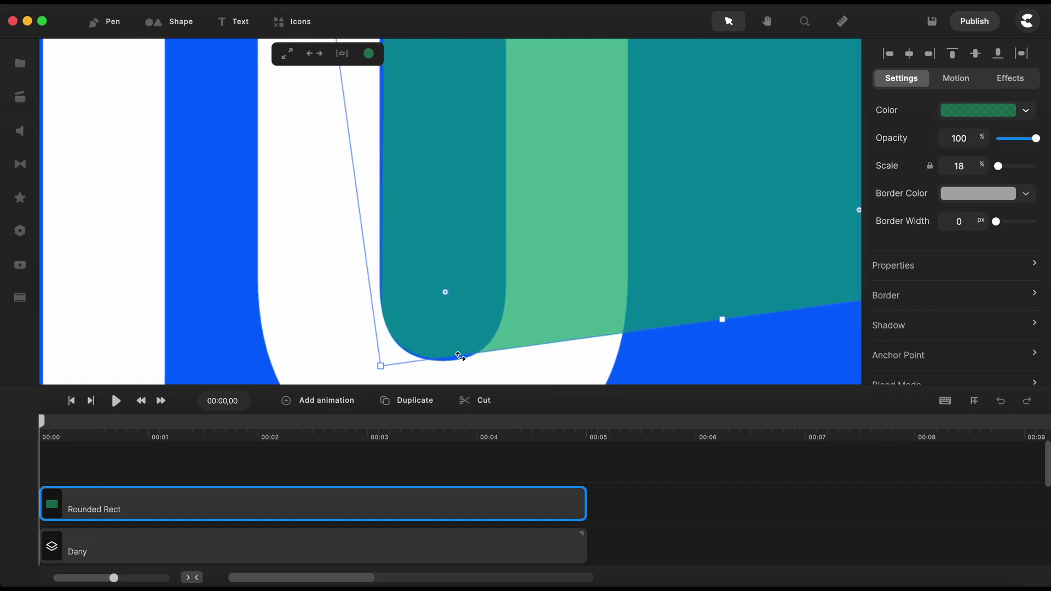
pyautogui.scroll(1, 481, 258)
pyautogui.scroll(2, 561, 258)
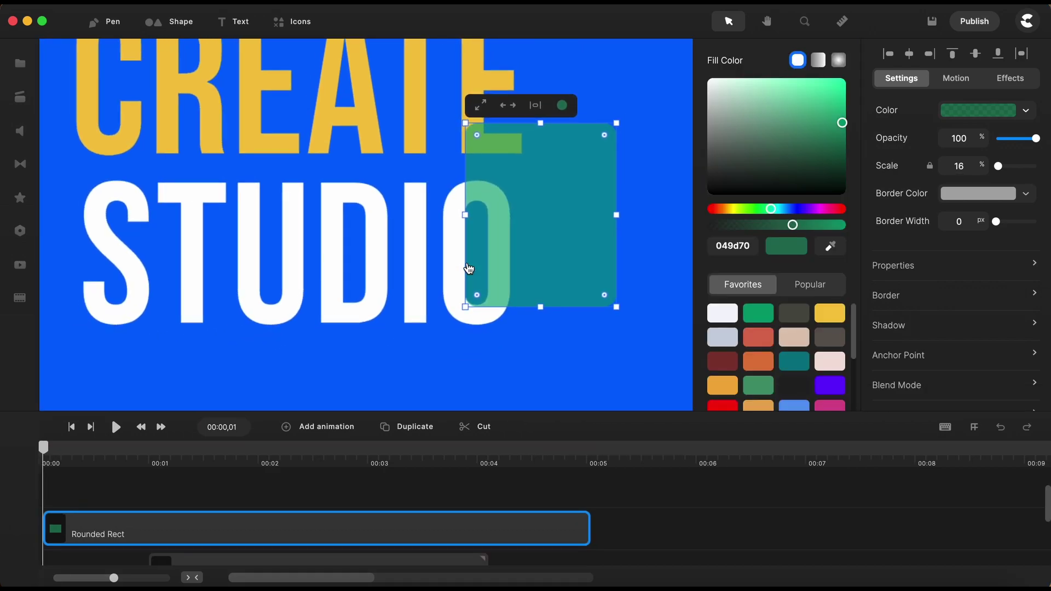
pyautogui.scroll(-2, 468, 269)
# Scrub to where the character appears and narrow the teal rectangle into a slim panel over the O
pyautogui.click(280, 458)
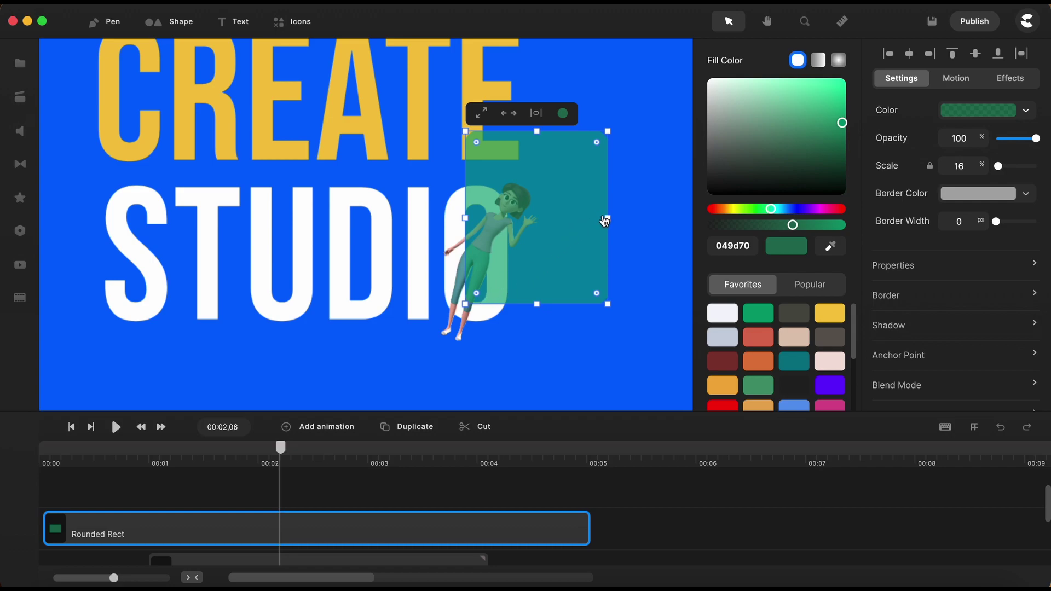
pyautogui.moveTo(607, 216); pyautogui.dragTo(577, 218)
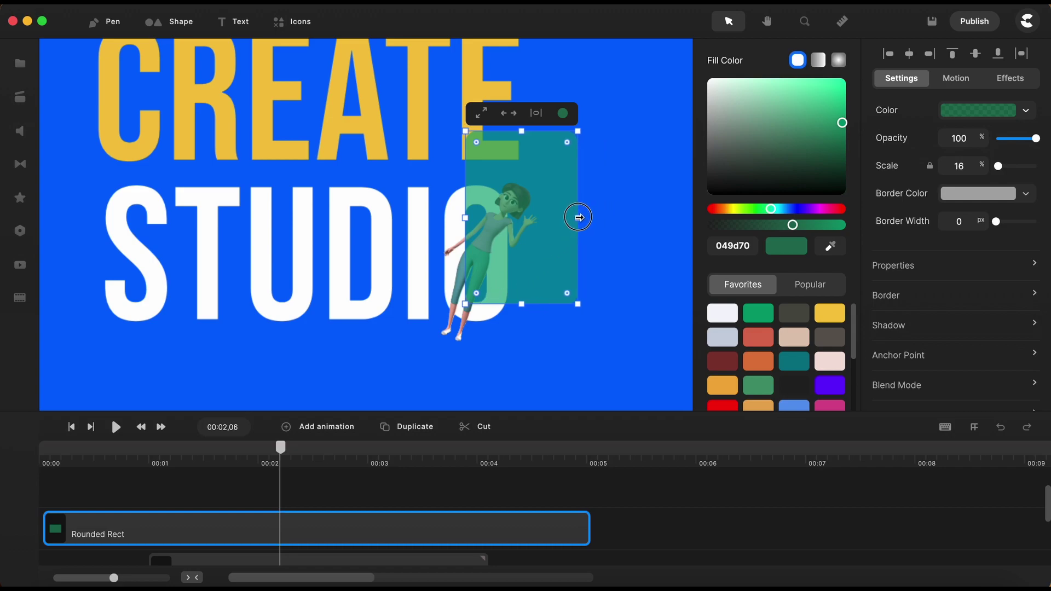
pyautogui.click(507, 479)
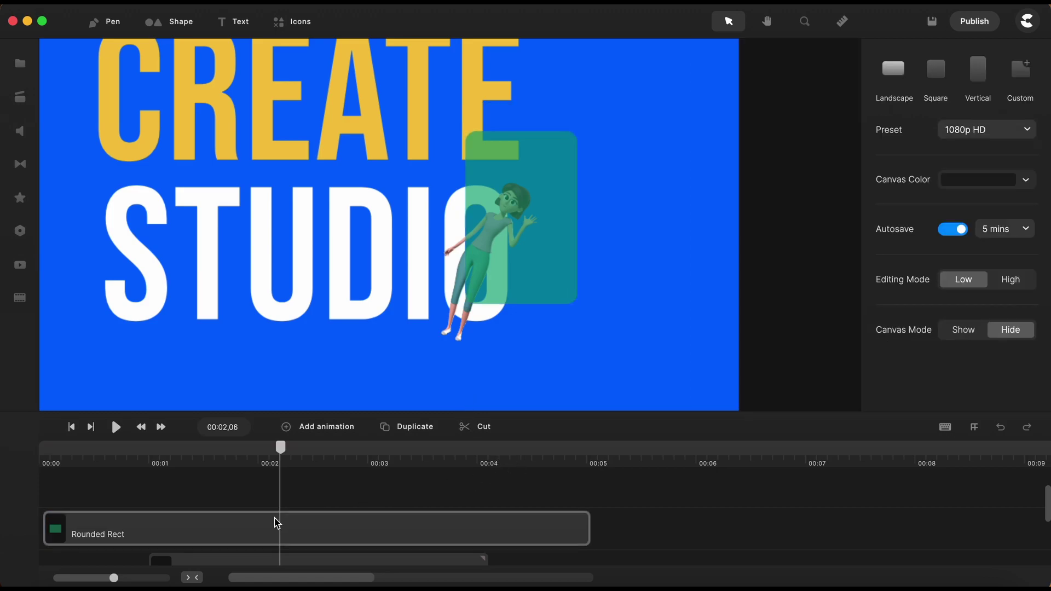
pyautogui.click(72, 428)
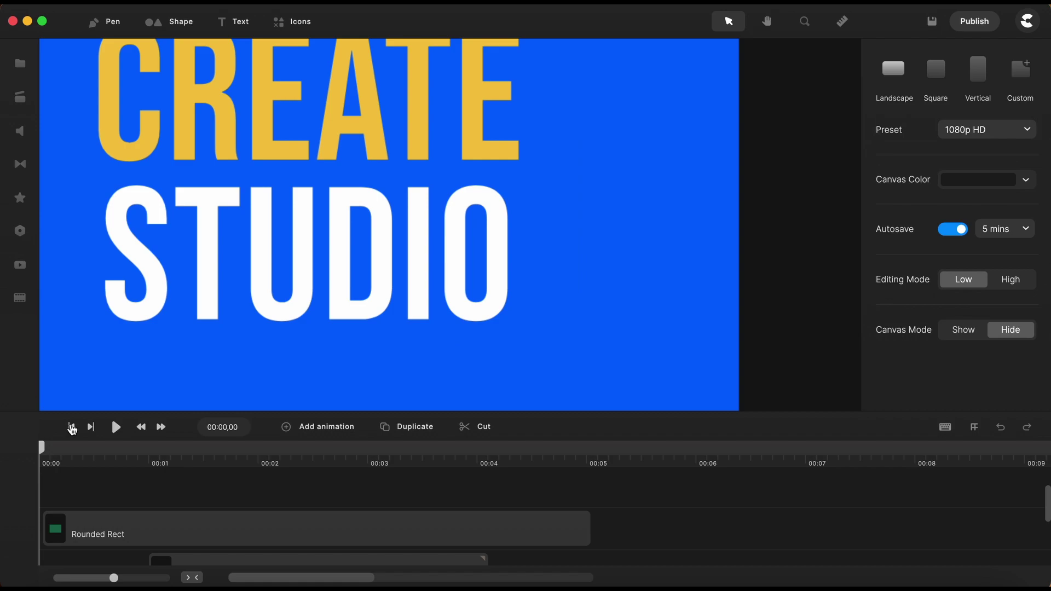
# Mask the character group with the Rounded Rect clip and scrub to 00:02,04 to check it
pyautogui.click(353, 549)
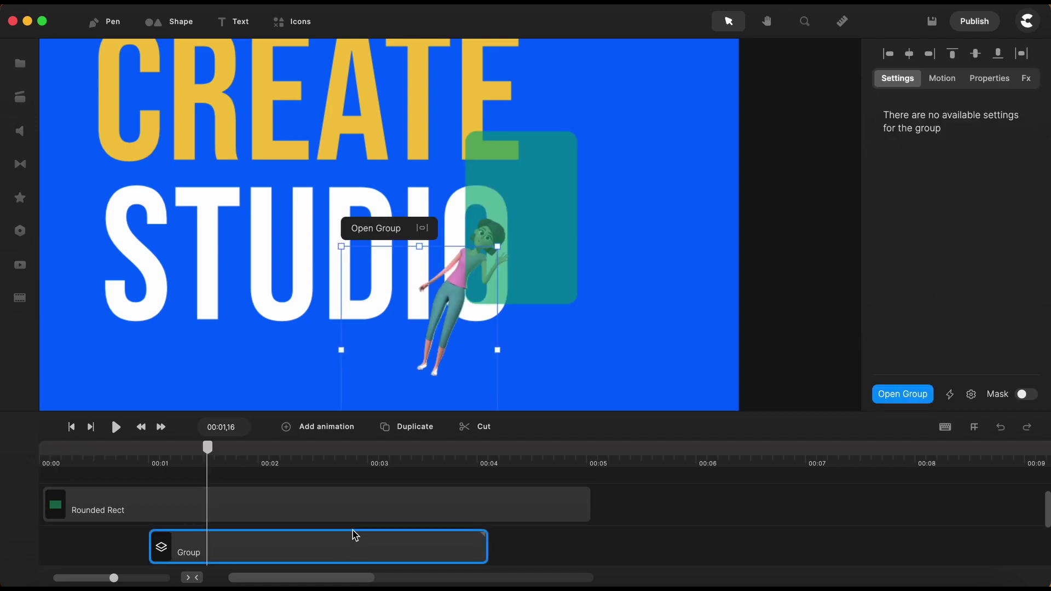
pyautogui.keyDown('shift'); pyautogui.click(352, 511); pyautogui.keyUp('shift')
pyautogui.rightClick(350, 515)
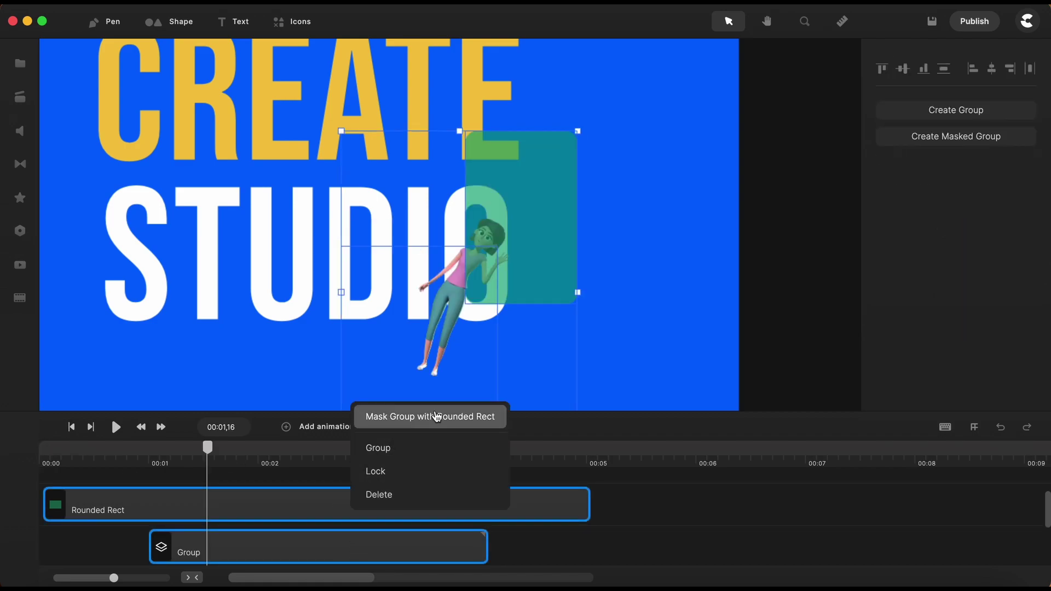
pyautogui.click(466, 418)
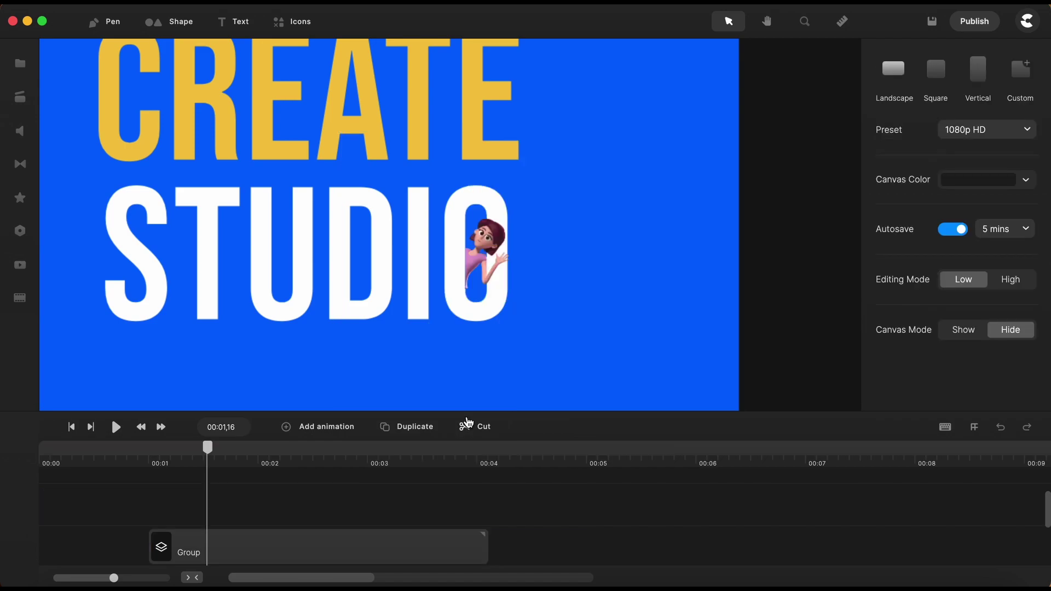
pyautogui.moveTo(208, 451)
pyautogui.mouseDown()
pyautogui.moveTo(165, 461)
pyautogui.moveTo(279, 467)
pyautogui.mouseUp()
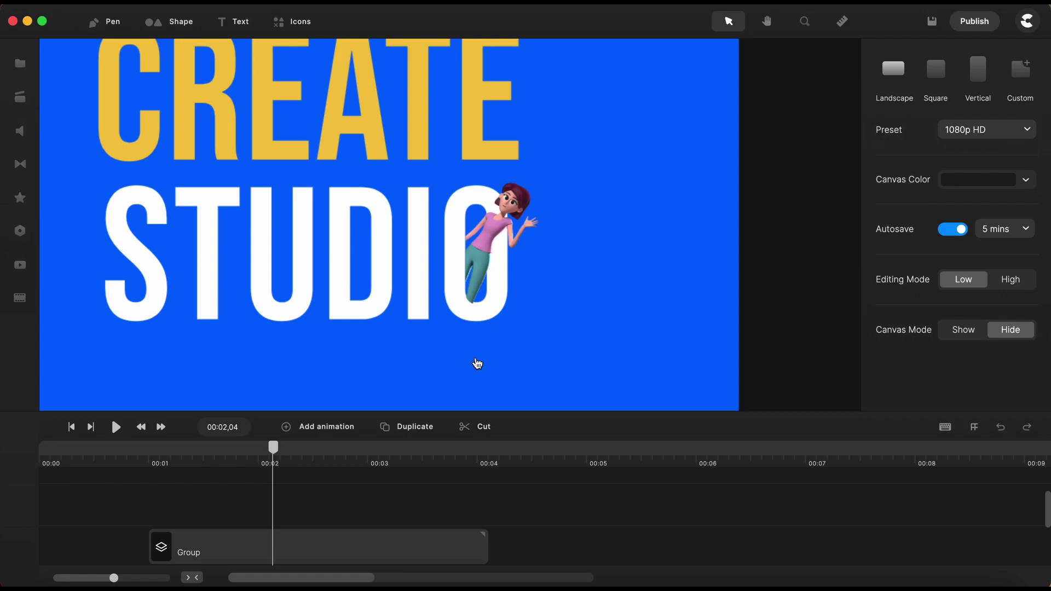
pyautogui.scroll(3, 477, 364)
pyautogui.scroll(3, 474, 328)
pyautogui.scroll(3, 474, 312)
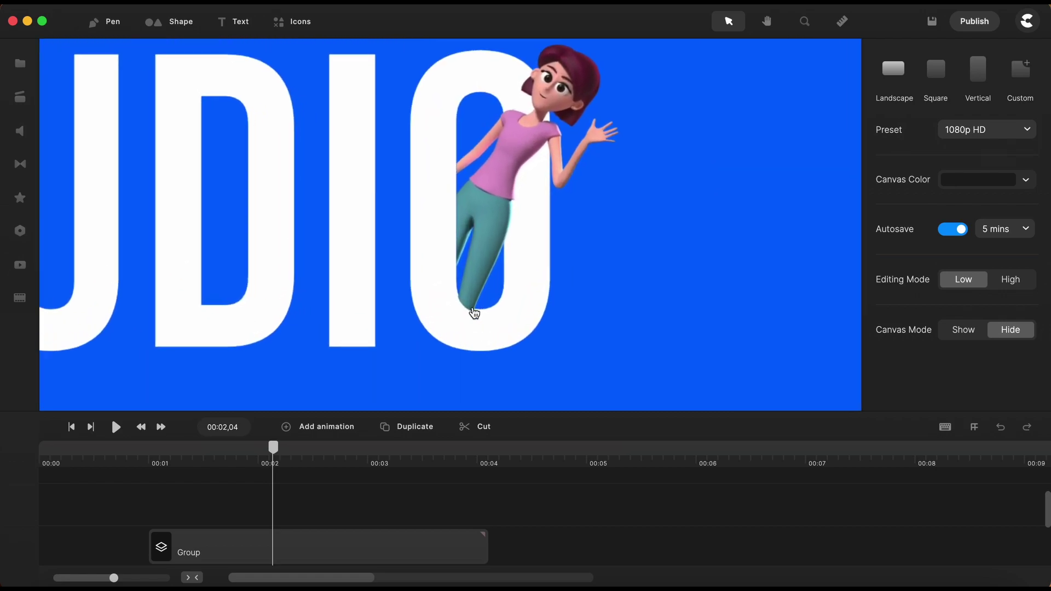
pyautogui.scroll(3, 473, 310)
pyautogui.scroll(3, 473, 310)
pyautogui.scroll(3, 476, 312)
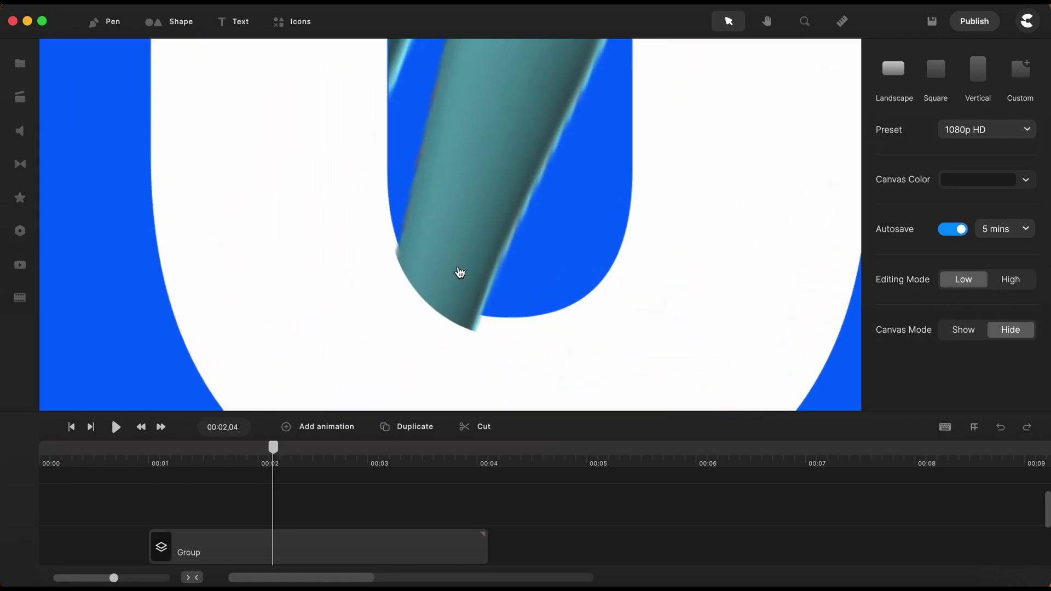
# Inspect the contents of the masked group and return to the scene
pyautogui.click(460, 273)
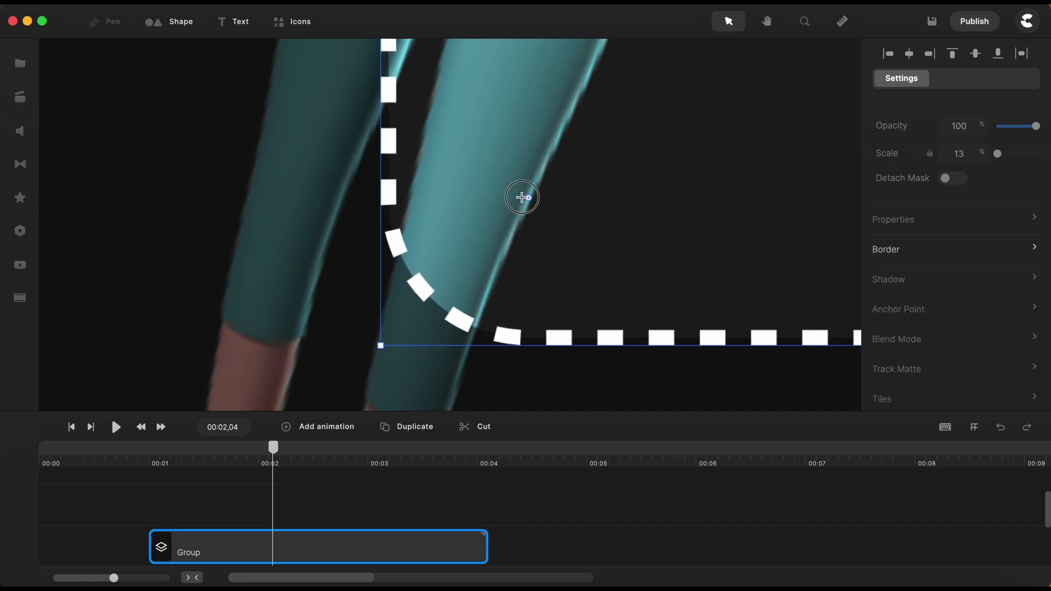
pyautogui.click(310, 333)
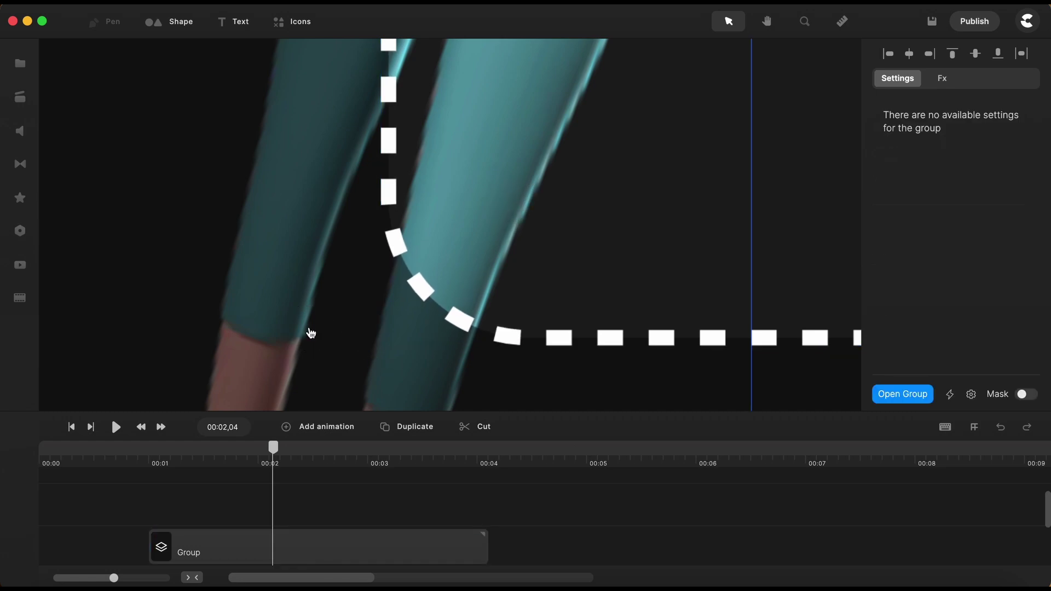
pyautogui.scroll(-5, 240, 345)
pyautogui.scroll(-5, 239, 345)
pyautogui.scroll(-5, 240, 346)
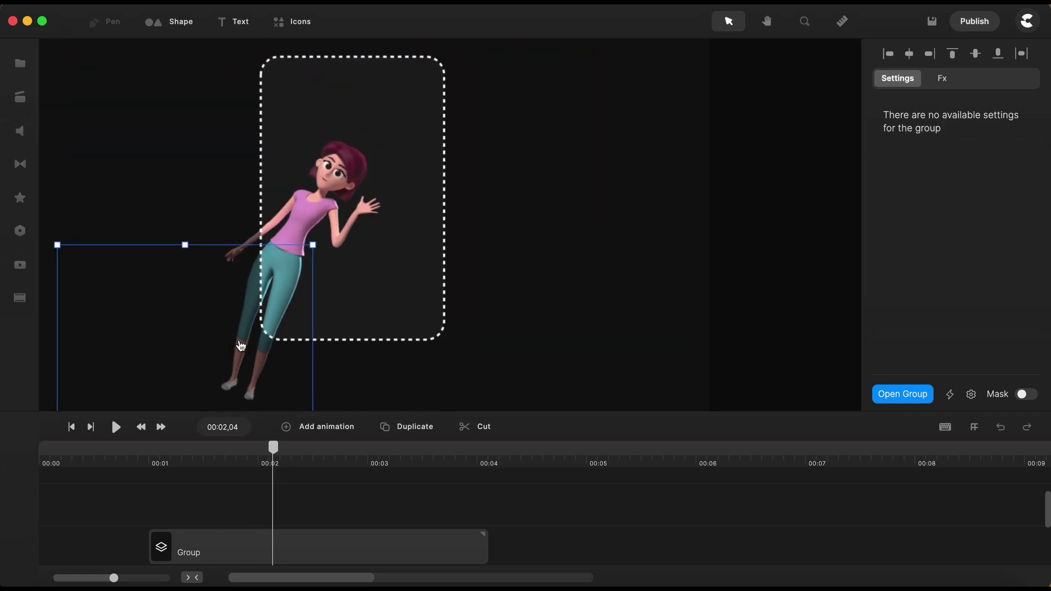
pyautogui.click(596, 317)
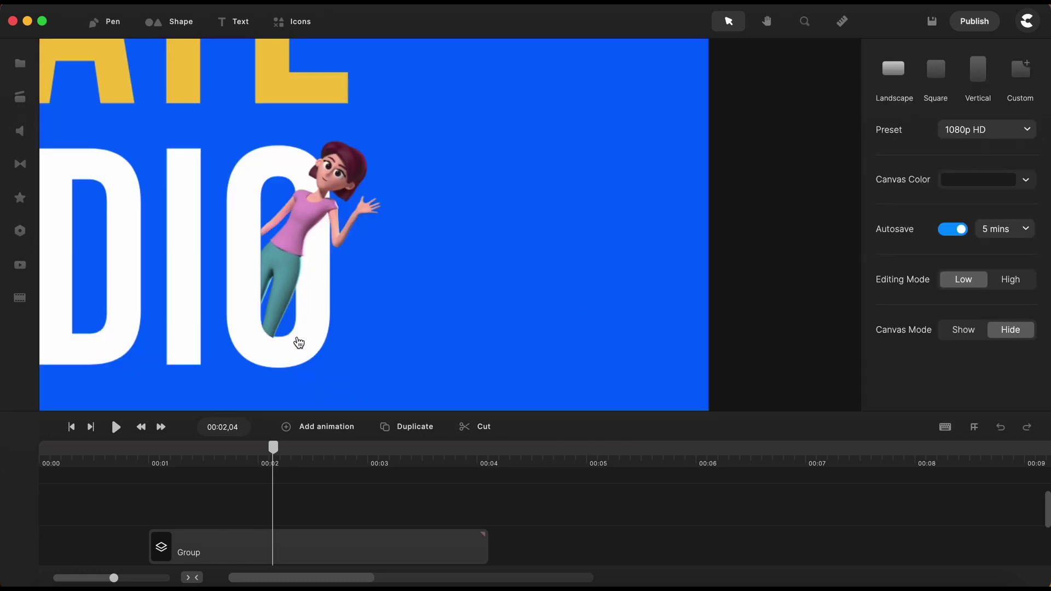
pyautogui.scroll(3, 300, 344)
pyautogui.scroll(3, 300, 344)
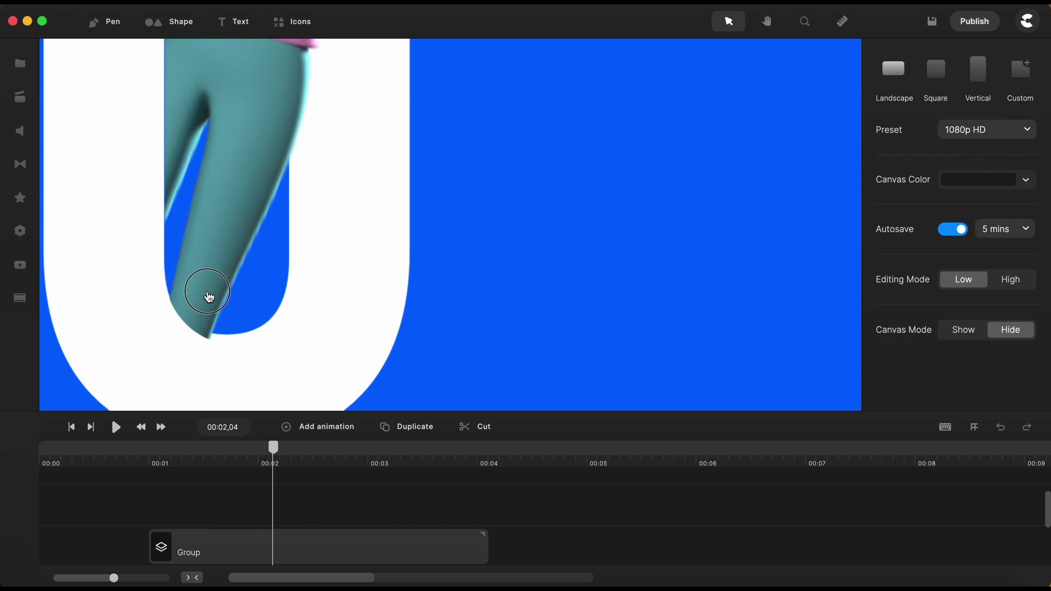
# Nudge the masked character group slightly right and down within the O and check its mask outline
pyautogui.click(203, 284)
pyautogui.moveTo(204, 284); pyautogui.dragTo(216, 298)
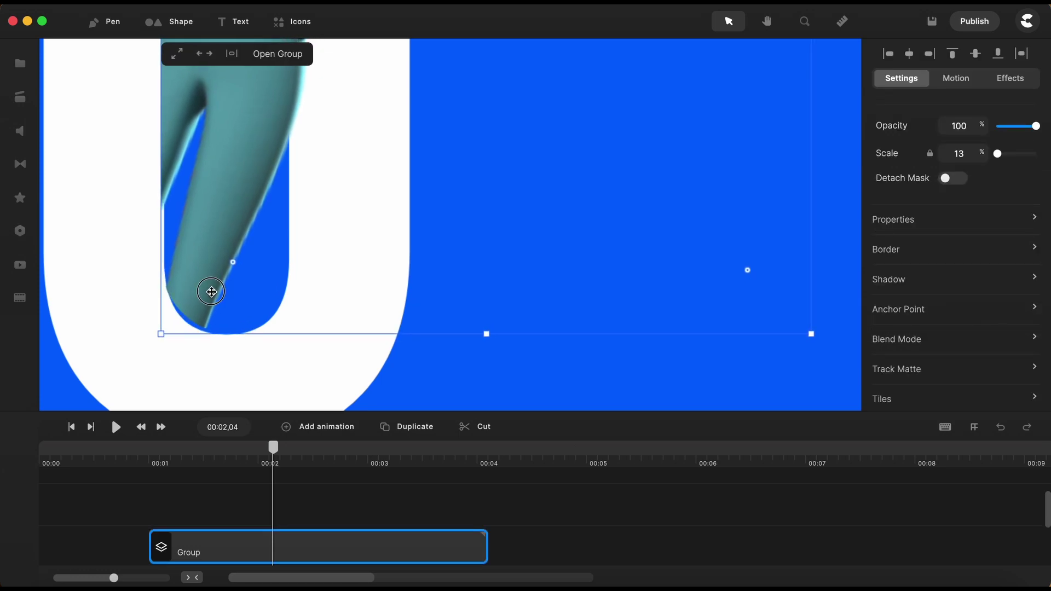
pyautogui.doubleClick(215, 298)
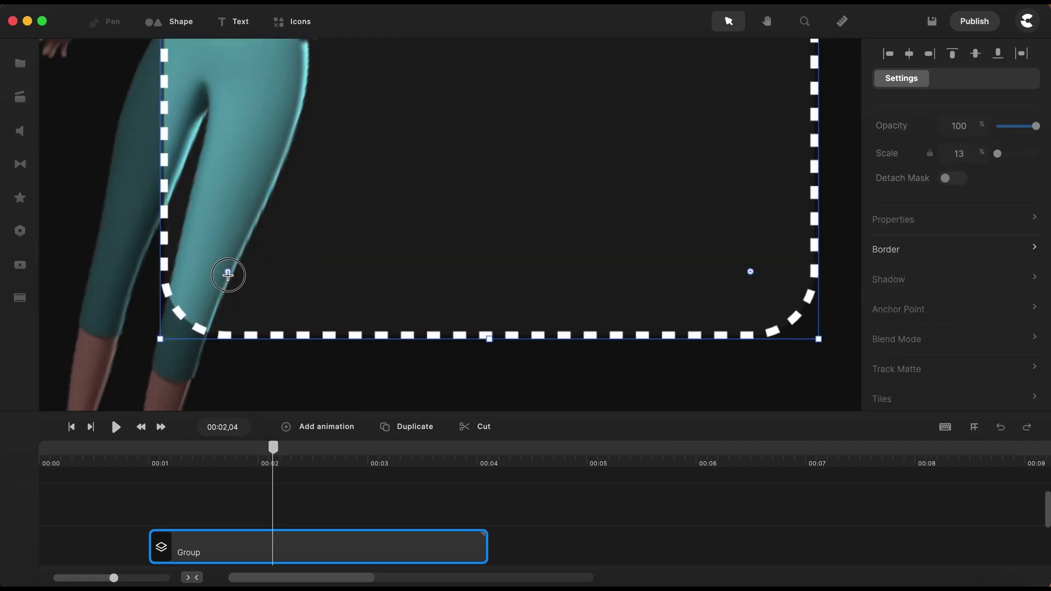
pyautogui.click(528, 403)
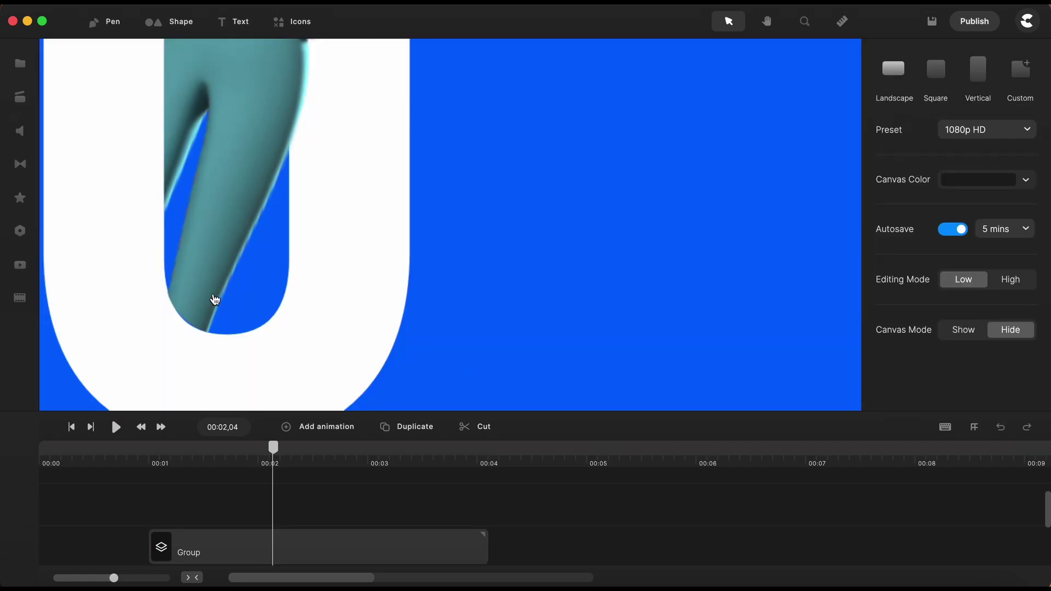
pyautogui.scroll(-2, 191, 329)
pyautogui.scroll(-2, 191, 329)
pyautogui.scroll(-2, 191, 329)
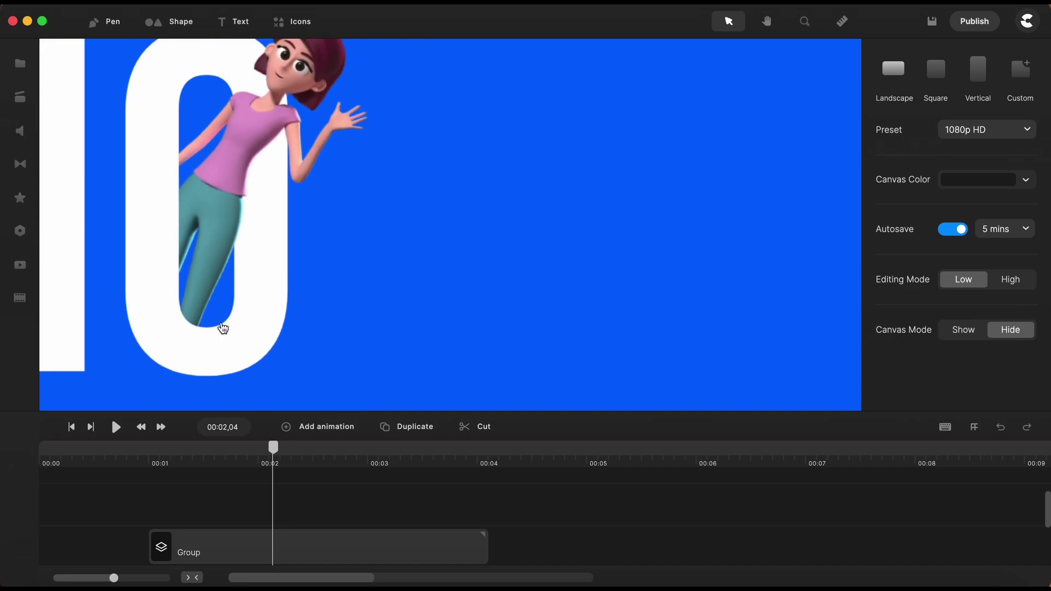
# Preview the masking from the one-second mark, then play the animation from the start
pyautogui.click(147, 463)
pyautogui.press('space')
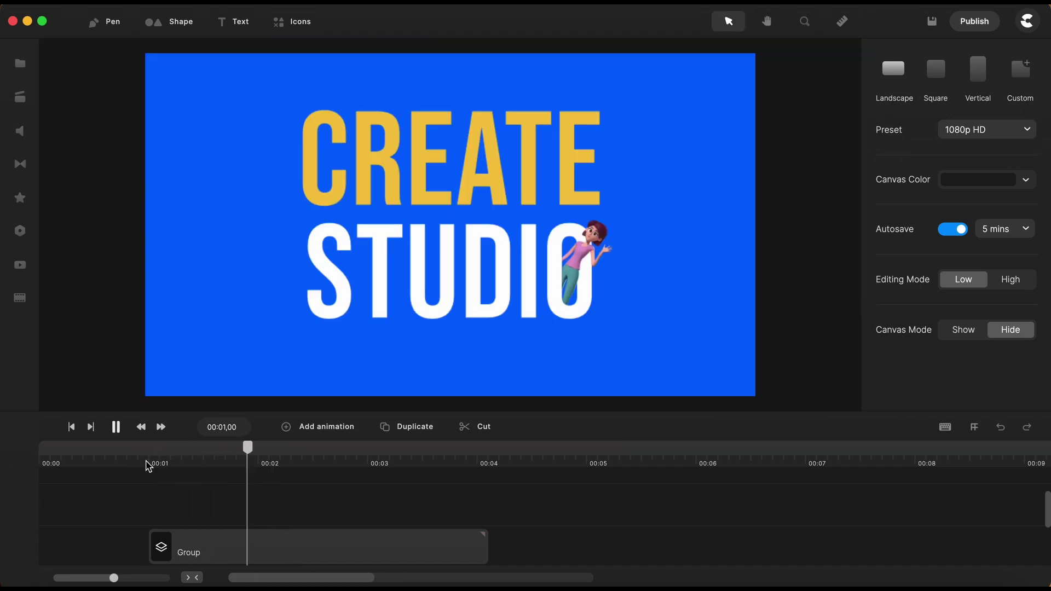
pyautogui.press('space')
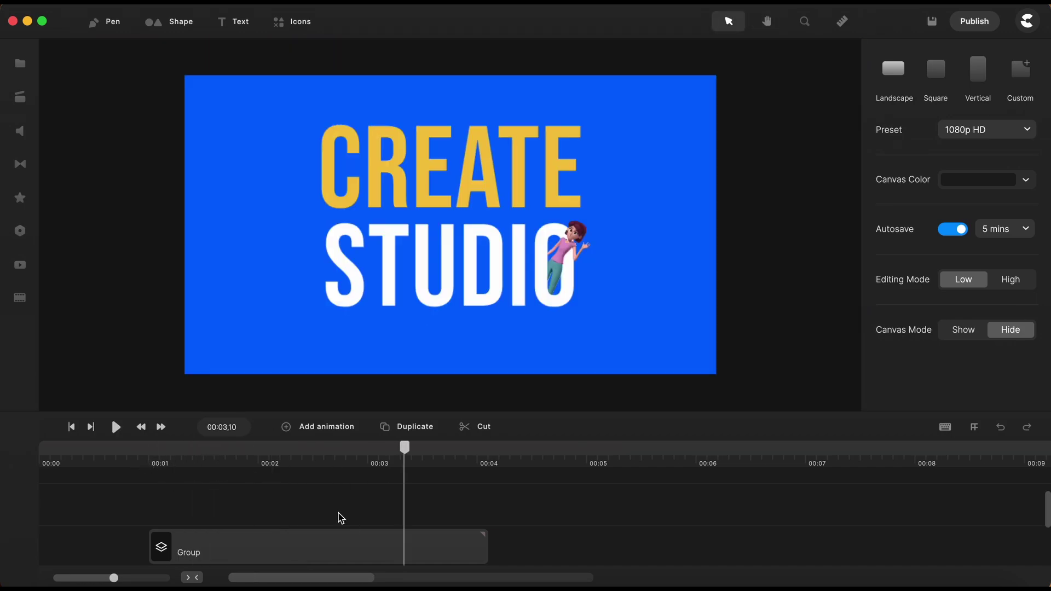
pyautogui.click(72, 427)
pyautogui.press('space')
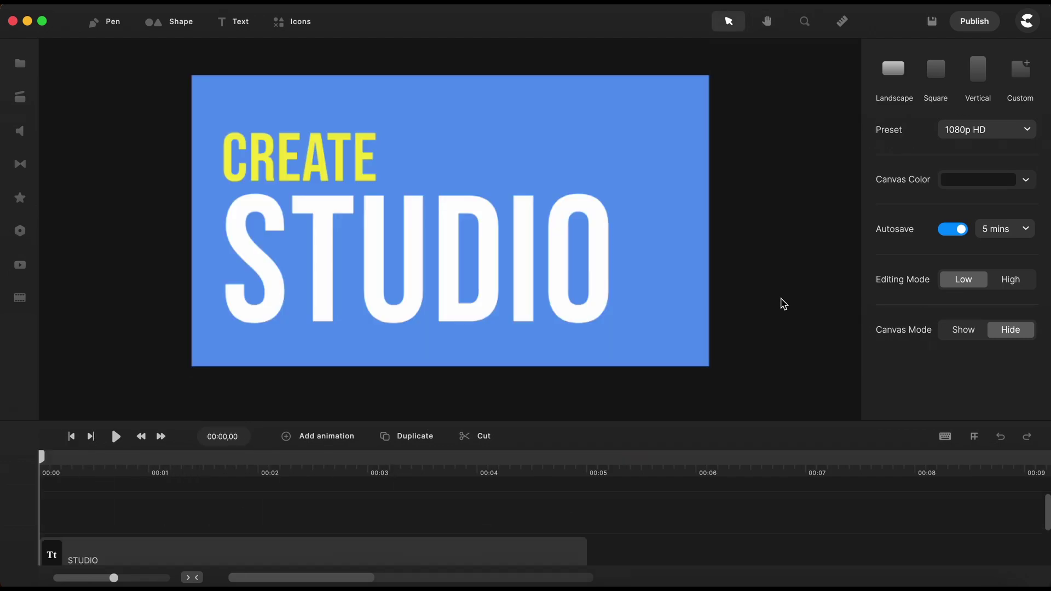
# Drag the 3D Danny character from the Characters library onto the canvas over STUDIO
pyautogui.click(22, 99)
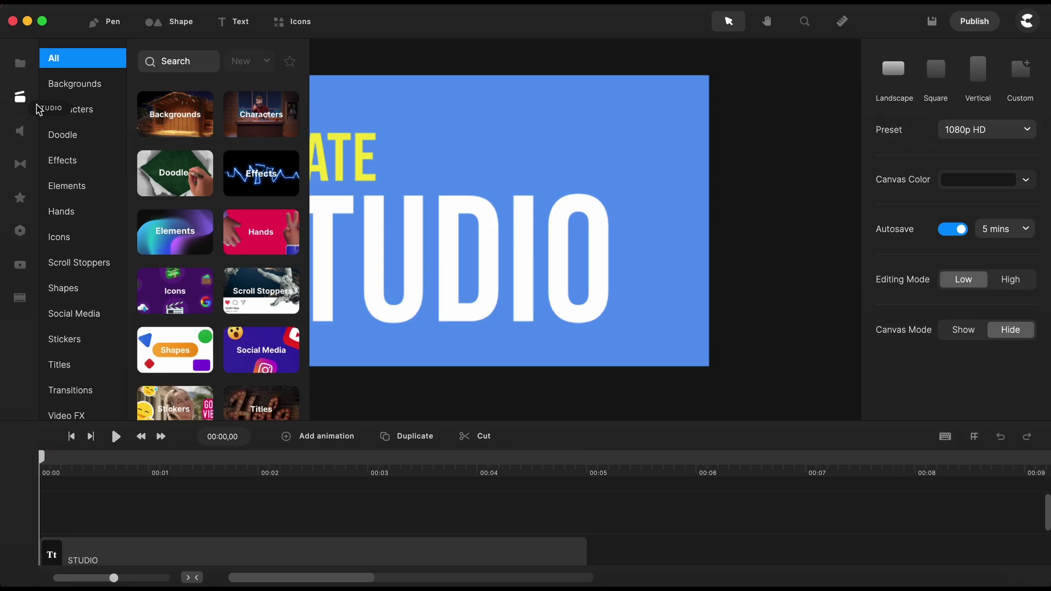
pyautogui.click(80, 117)
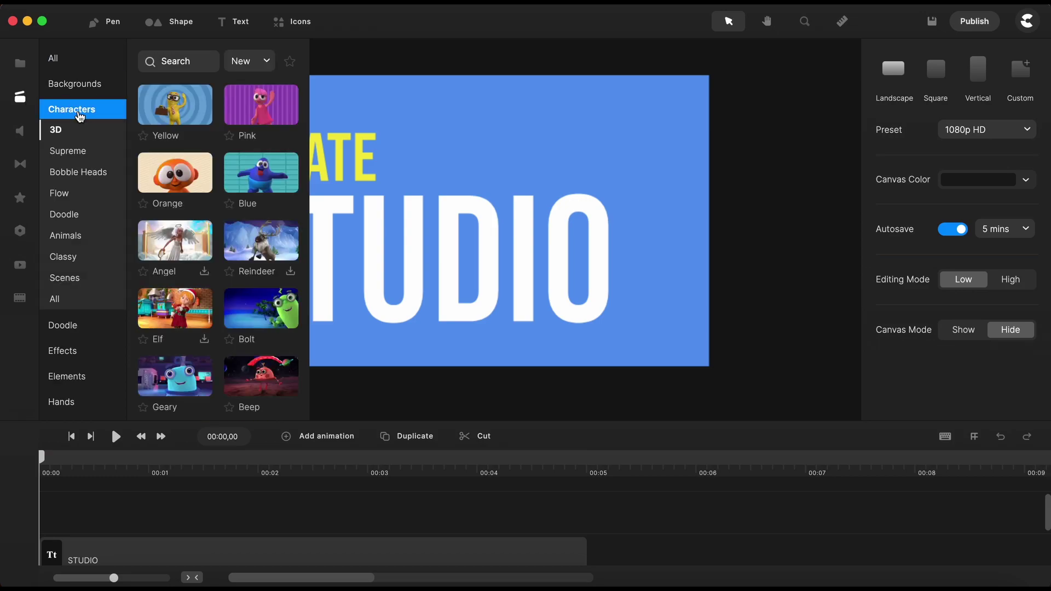
pyautogui.scroll(-3, 209, 337)
pyautogui.scroll(-3, 209, 337)
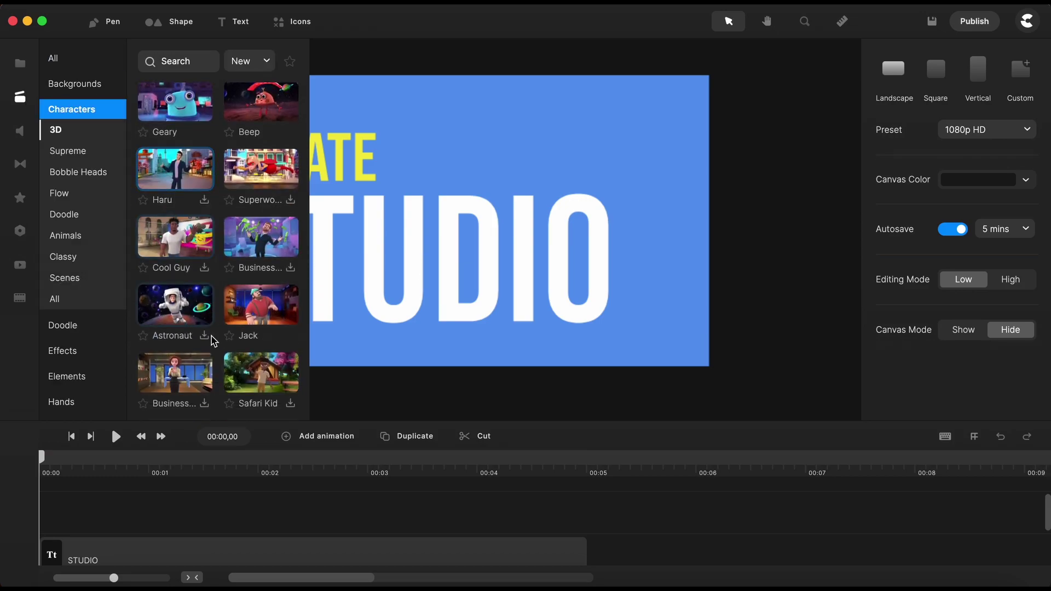
pyautogui.scroll(-2, 212, 341)
pyautogui.scroll(-3, 212, 340)
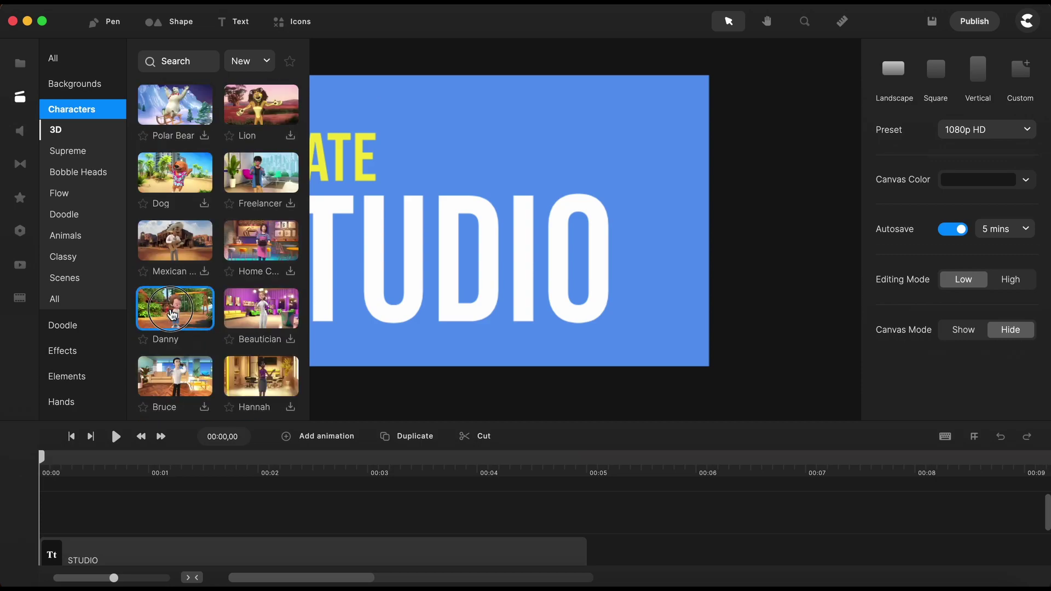
pyautogui.moveTo(206, 300); pyautogui.dragTo(411, 285)
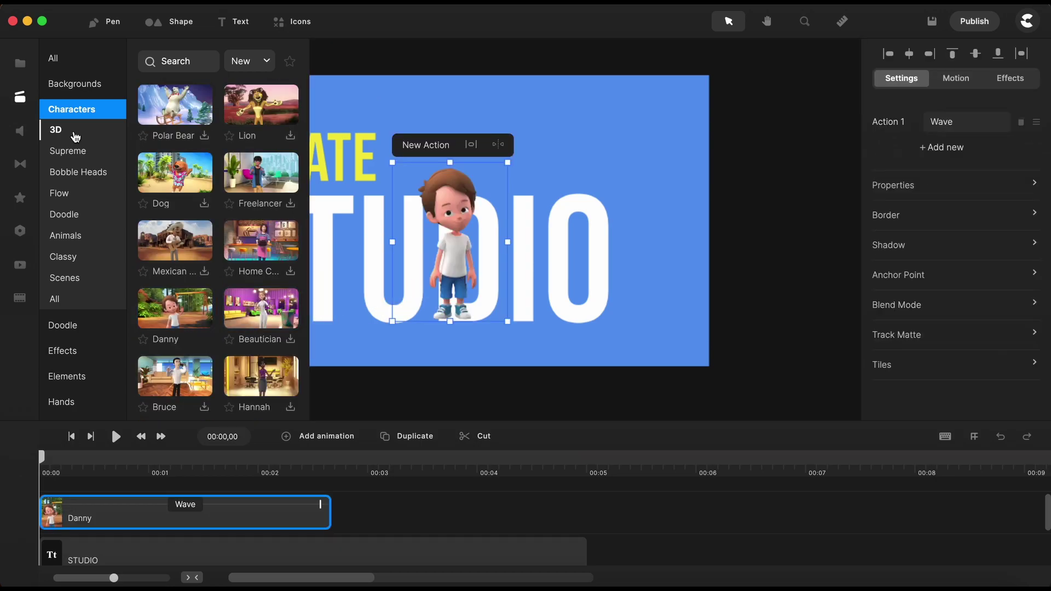
# Change Danny's Wave action to Skateboard and flip him horizontally to face left
pyautogui.click(72, 133)
pyautogui.click(20, 96)
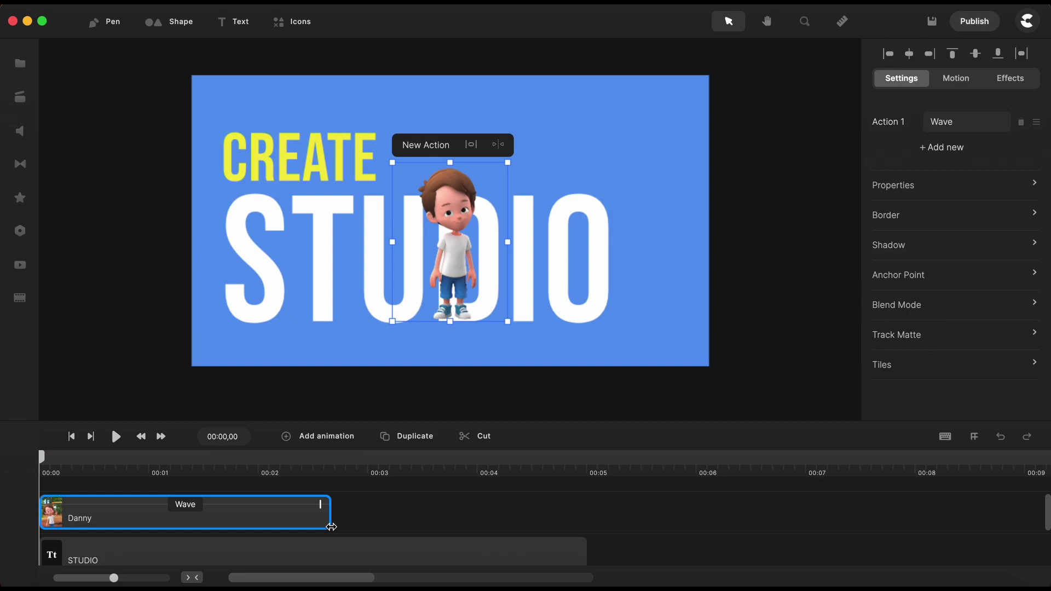
pyautogui.click(191, 511)
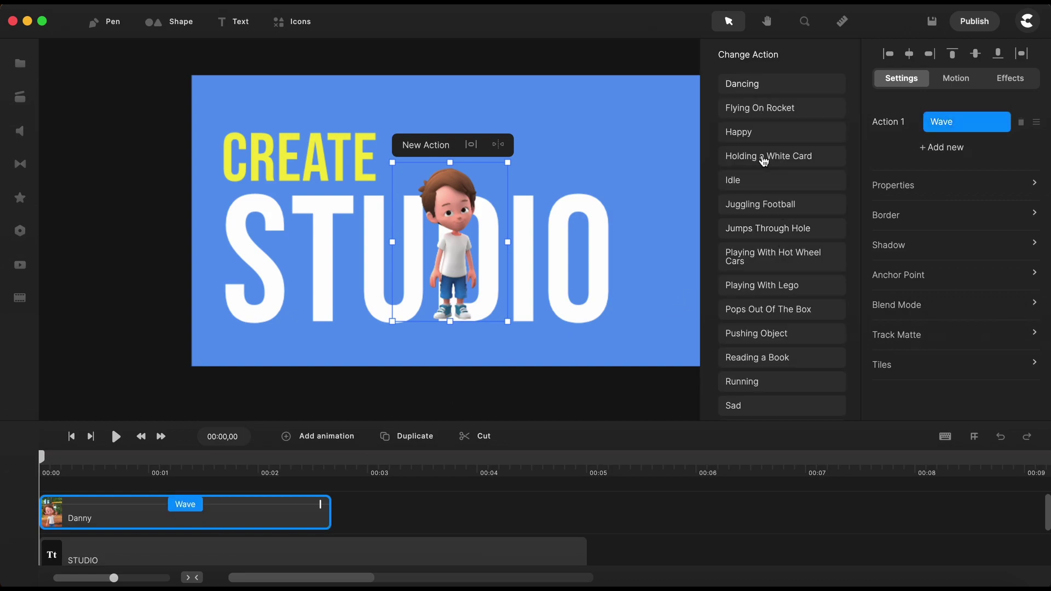
pyautogui.scroll(-2, 764, 275)
pyautogui.scroll(-2, 764, 275)
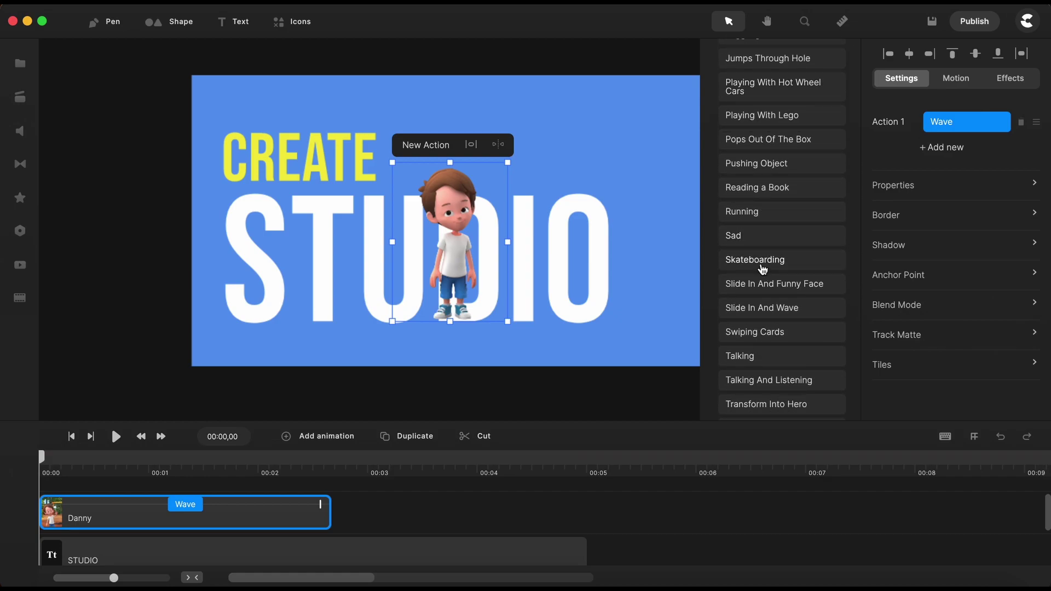
pyautogui.click(764, 266)
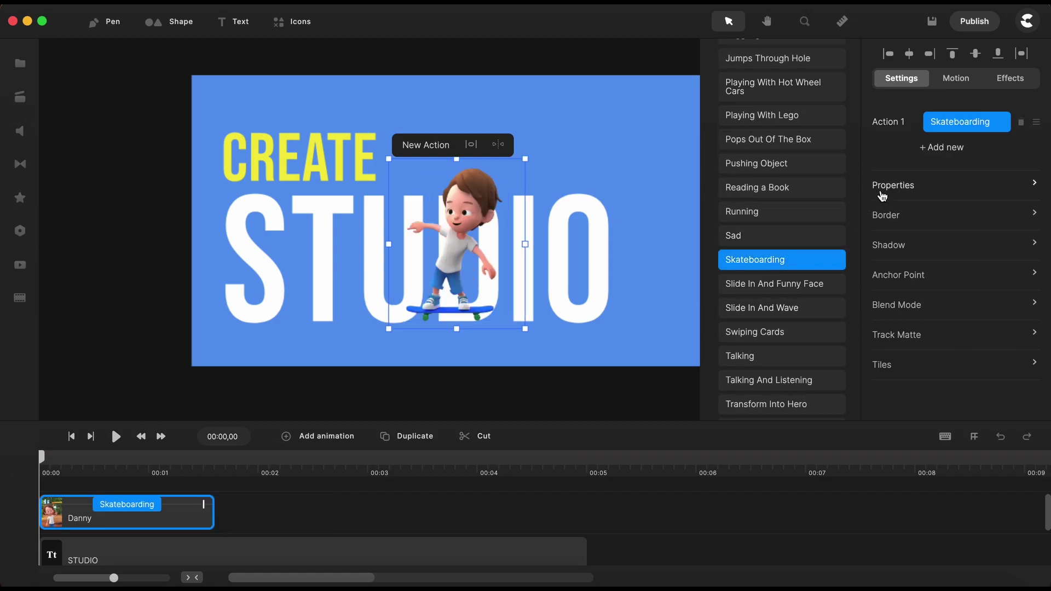
pyautogui.click(900, 192)
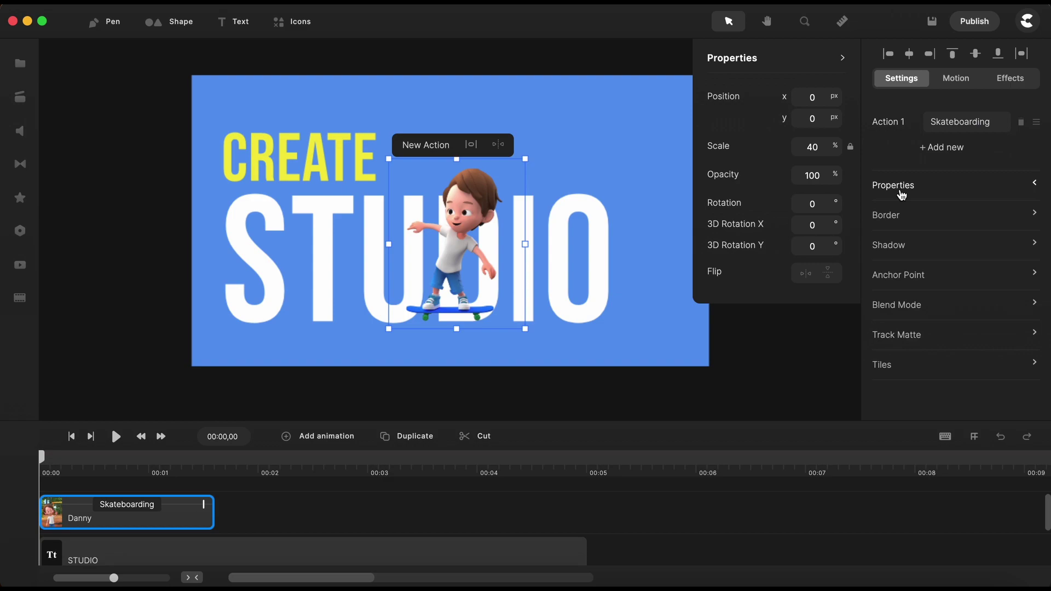
pyautogui.click(806, 276)
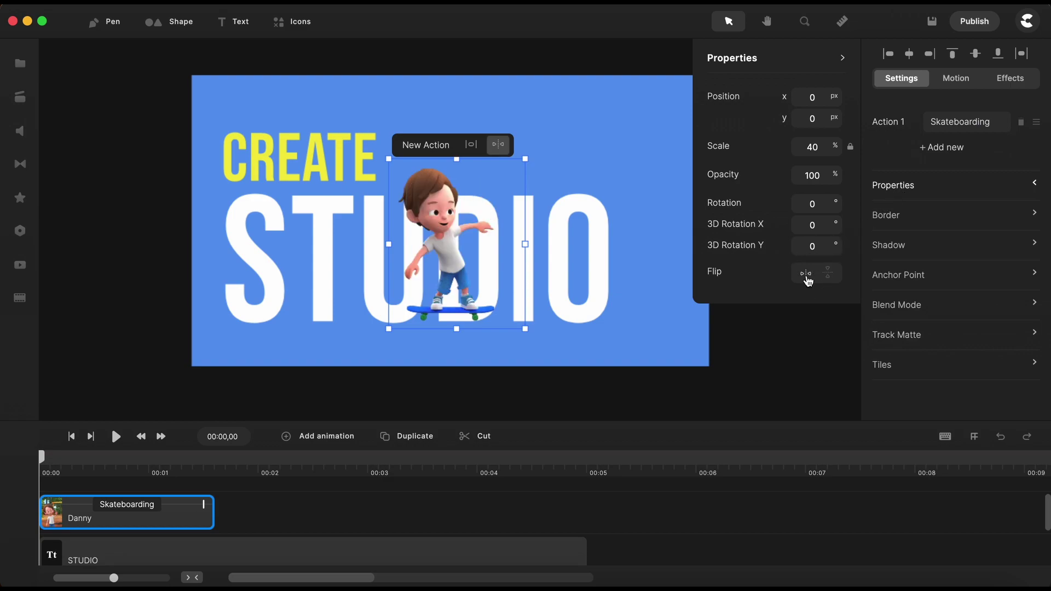
# Stretch Danny's clip to about five seconds and bring up his position and scale properties
pyautogui.click(355, 501)
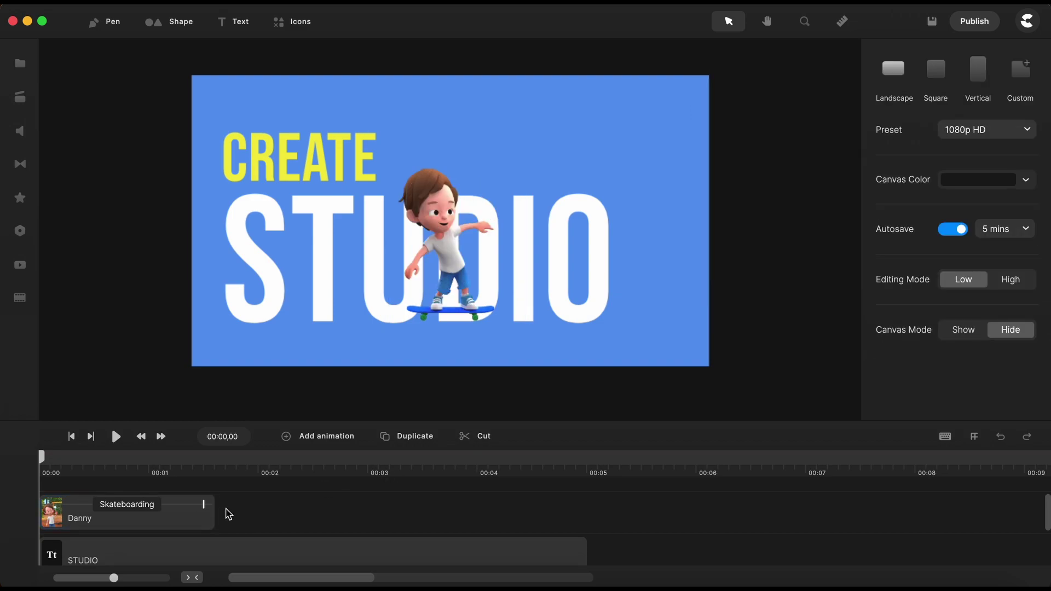
pyautogui.moveTo(203, 507); pyautogui.dragTo(573, 526)
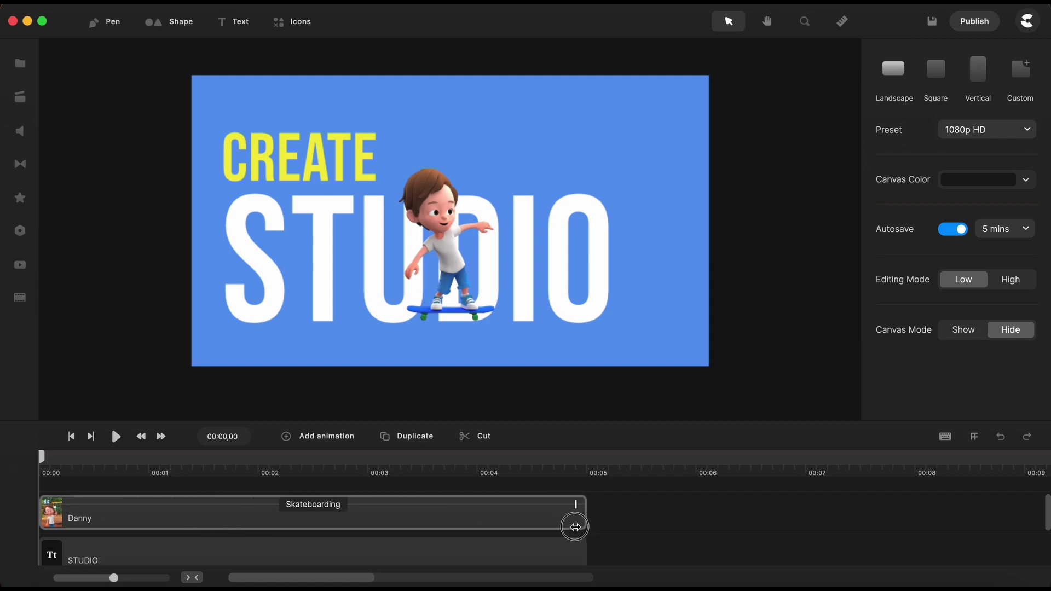
pyautogui.moveTo(574, 526); pyautogui.dragTo(578, 527)
pyautogui.click(909, 187)
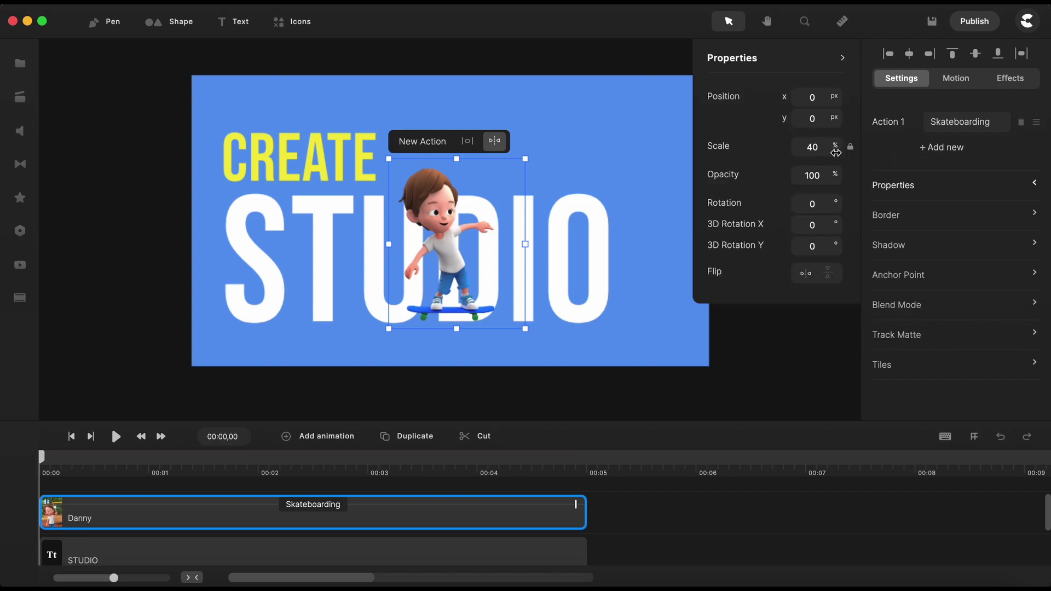
# Set Danny's scale to 19% and move him down-left over the D of STUDIO
pyautogui.doubleClick(815, 150)
pyautogui.write('19')
pyautogui.press('Return')
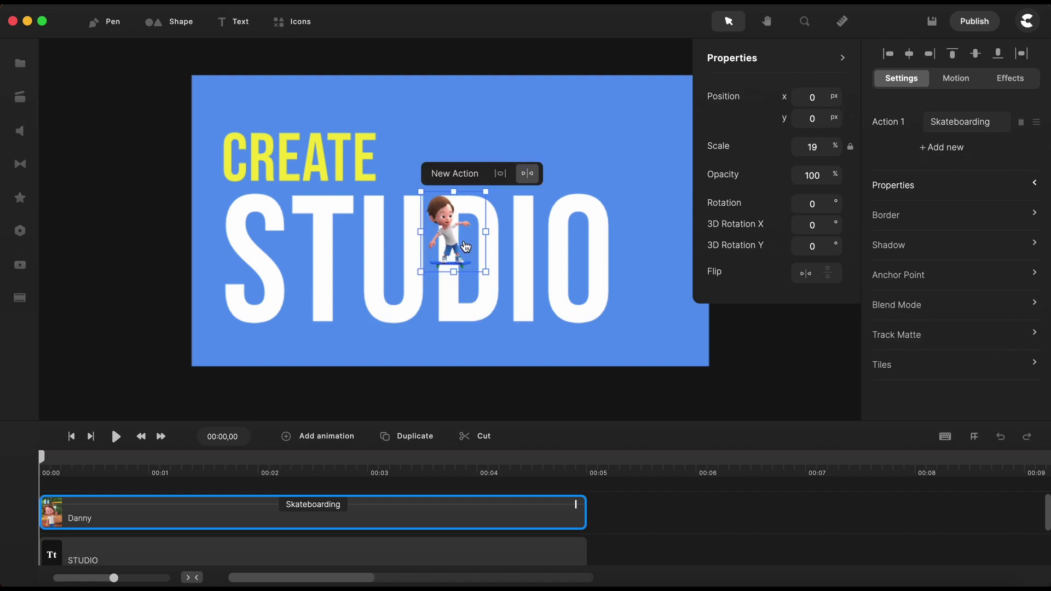
pyautogui.moveTo(452, 239); pyautogui.dragTo(432, 265)
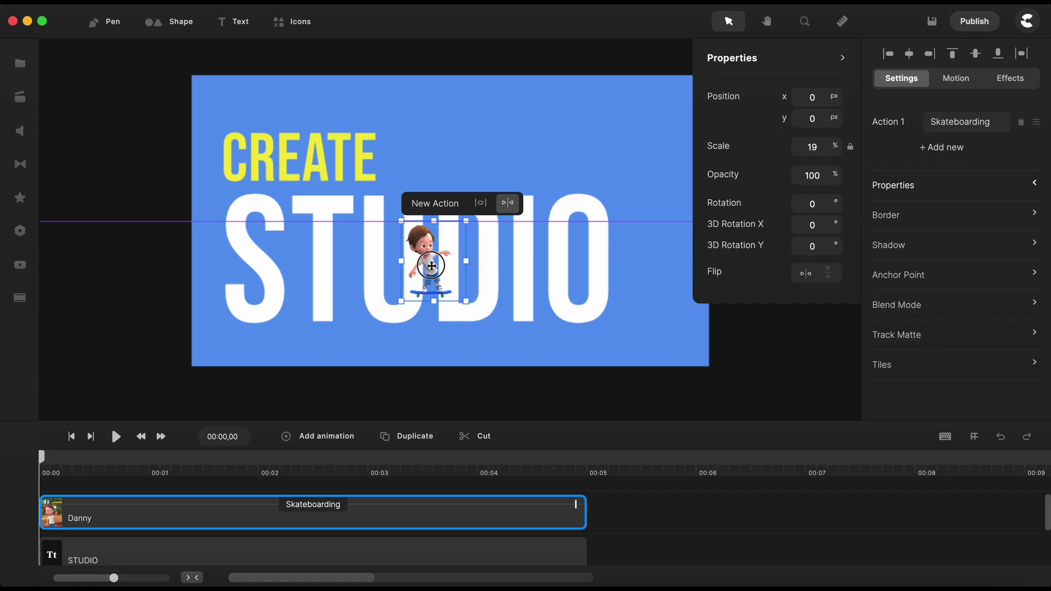
pyautogui.click(150, 535)
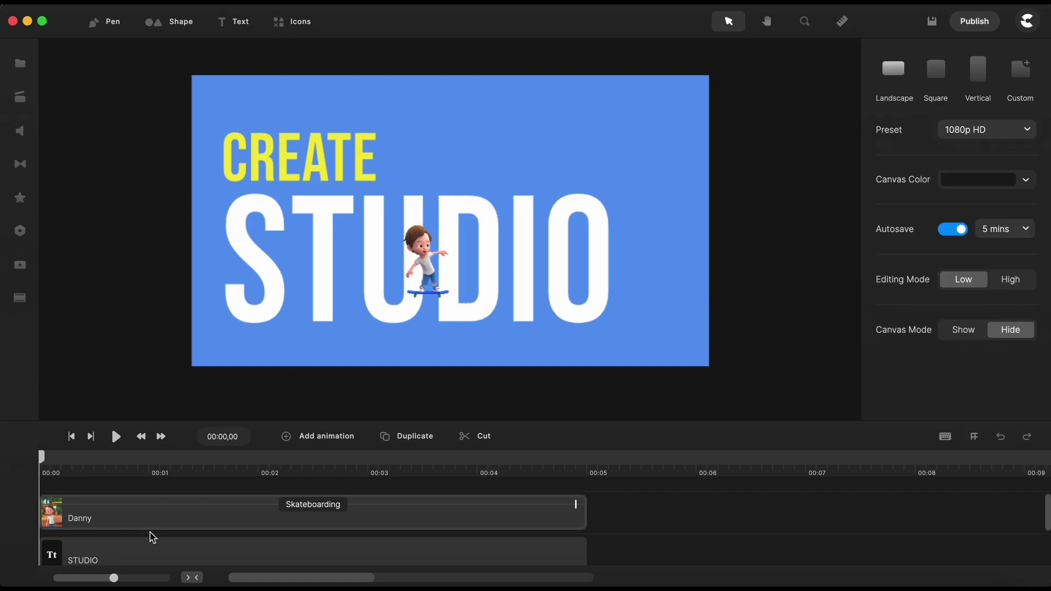
# Add a Linear position animation from the clip start to 00:00,17 moving Danny right toward the I
pyautogui.click(143, 534)
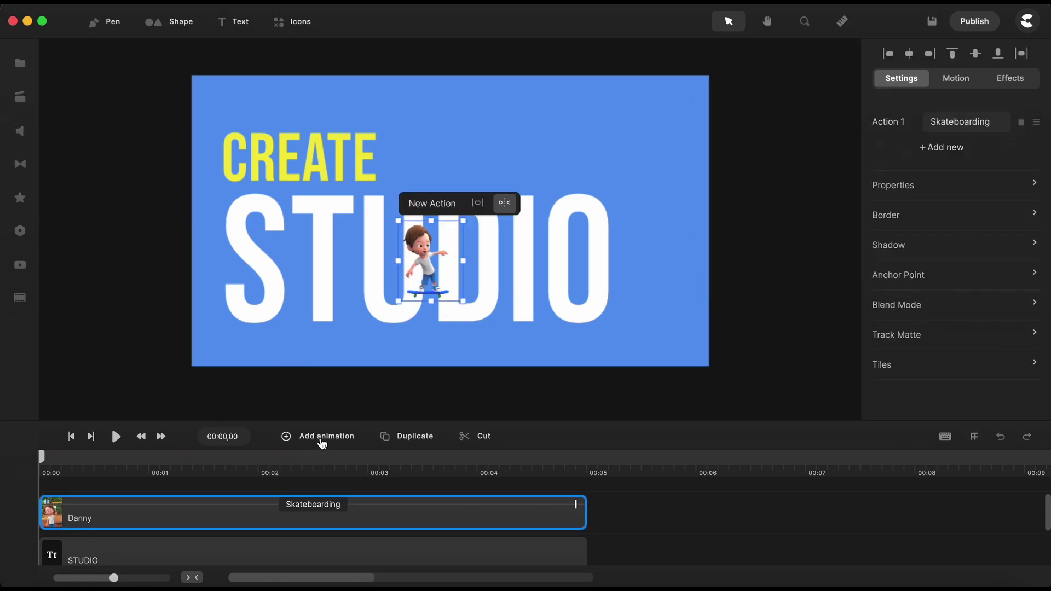
pyautogui.click(321, 441)
pyautogui.click(359, 240)
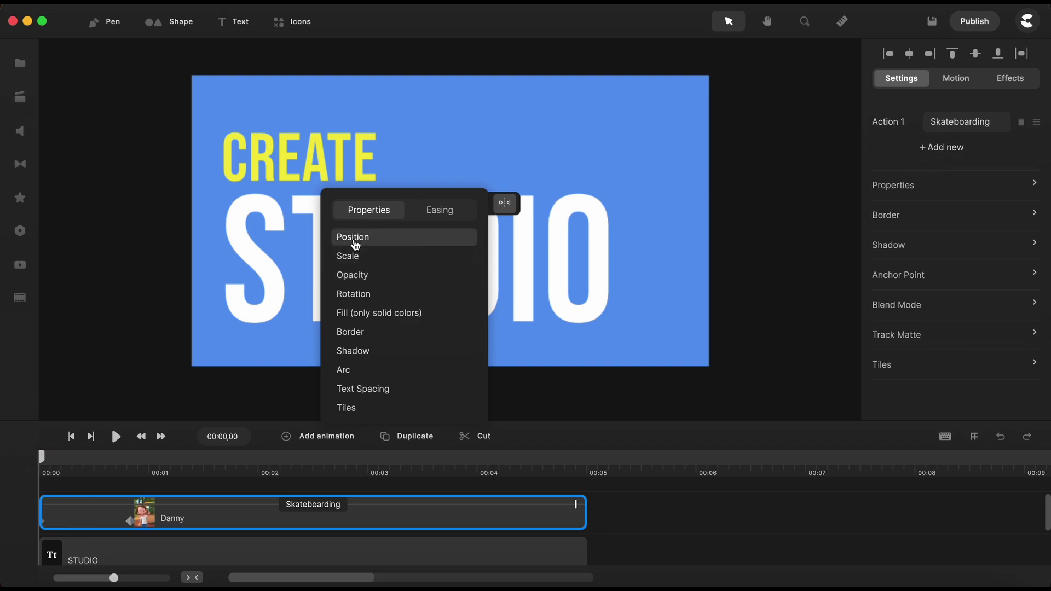
pyautogui.click(439, 210)
pyautogui.click(358, 309)
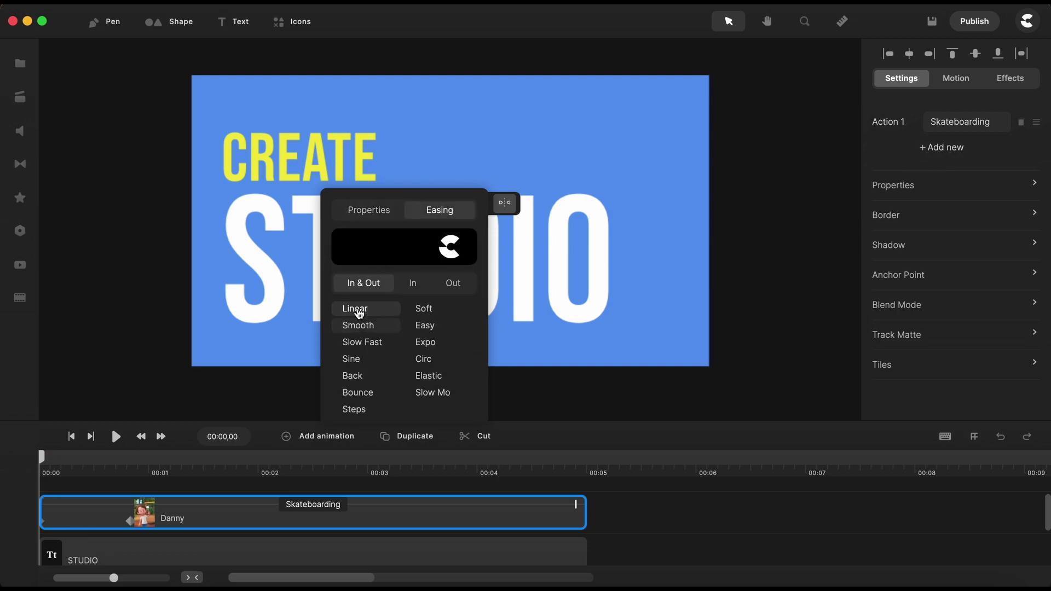
pyautogui.moveTo(127, 521)
pyautogui.mouseDown()
pyautogui.moveTo(51, 518)
pyautogui.moveTo(103, 521)
pyautogui.mouseUp()
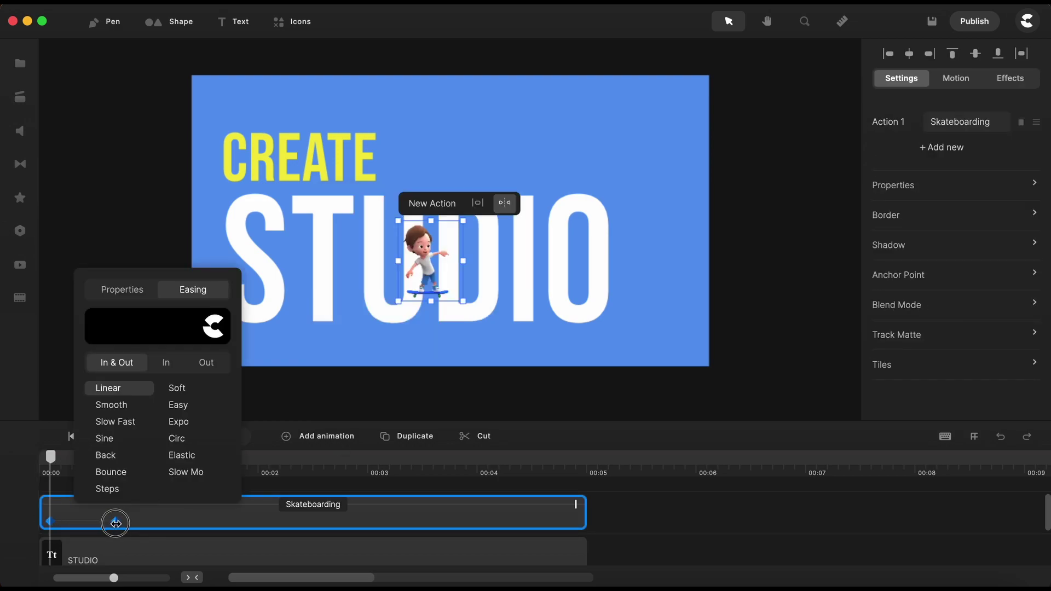
pyautogui.click(644, 516)
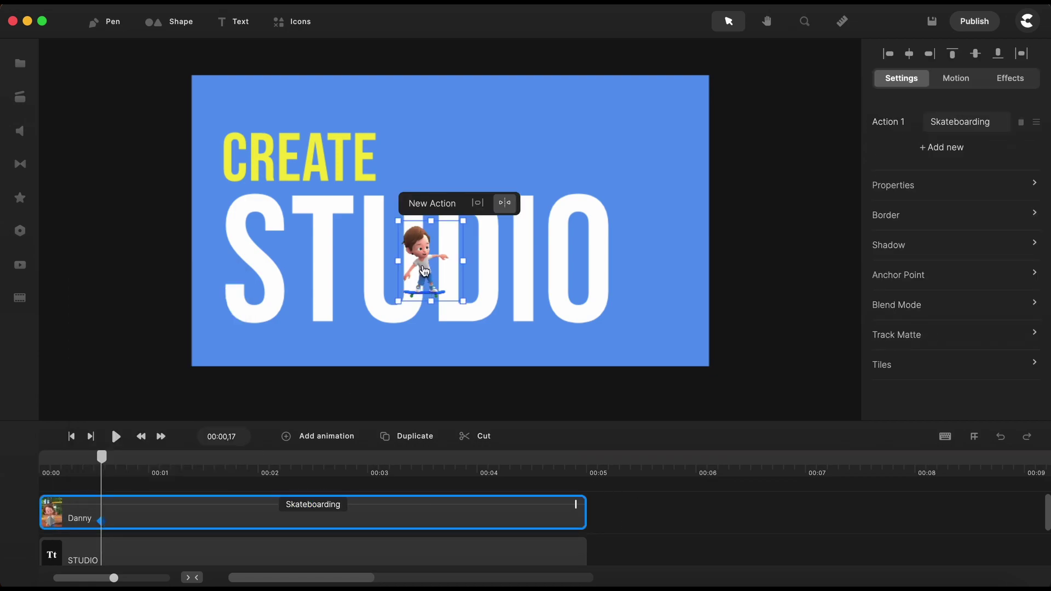
pyautogui.moveTo(423, 270); pyautogui.dragTo(485, 276)
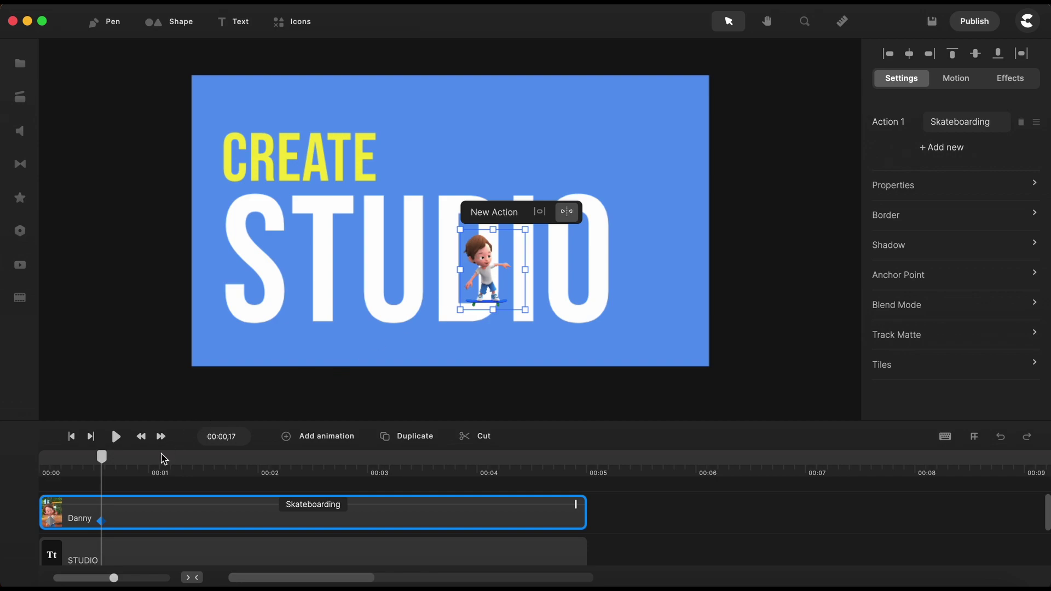
# Add a Linear position-and-scale animation from 00:00,21 with its end keyframe at about one second
pyautogui.click(115, 473)
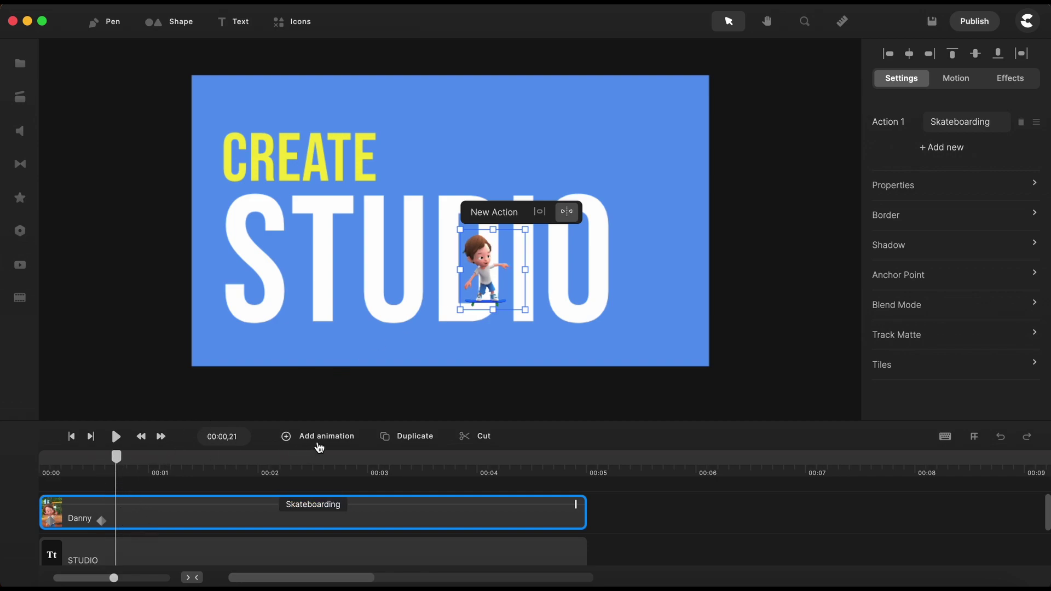
pyautogui.click(323, 437)
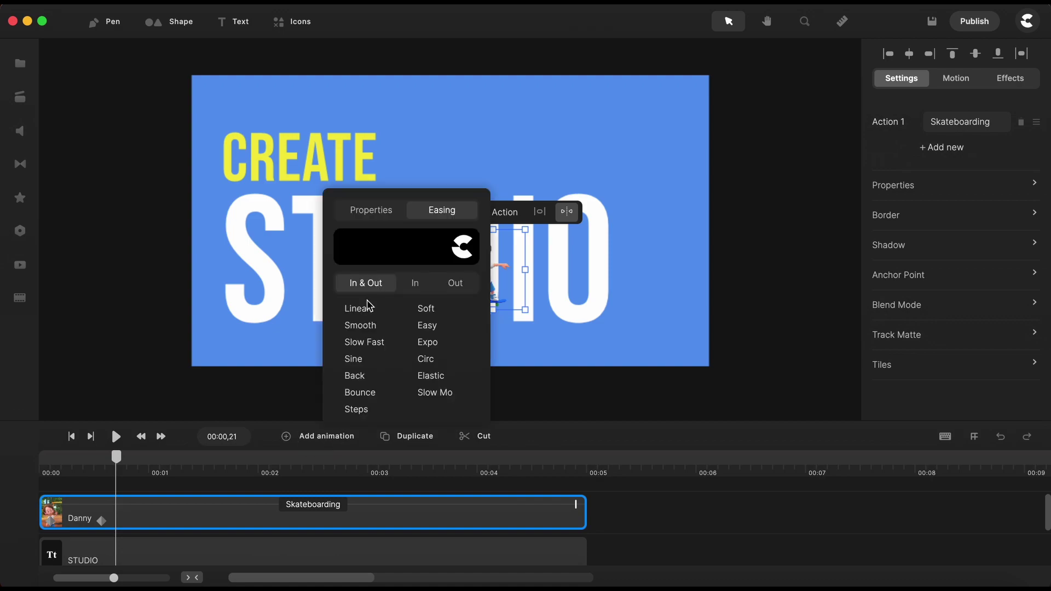
pyautogui.click(358, 310)
pyautogui.click(373, 210)
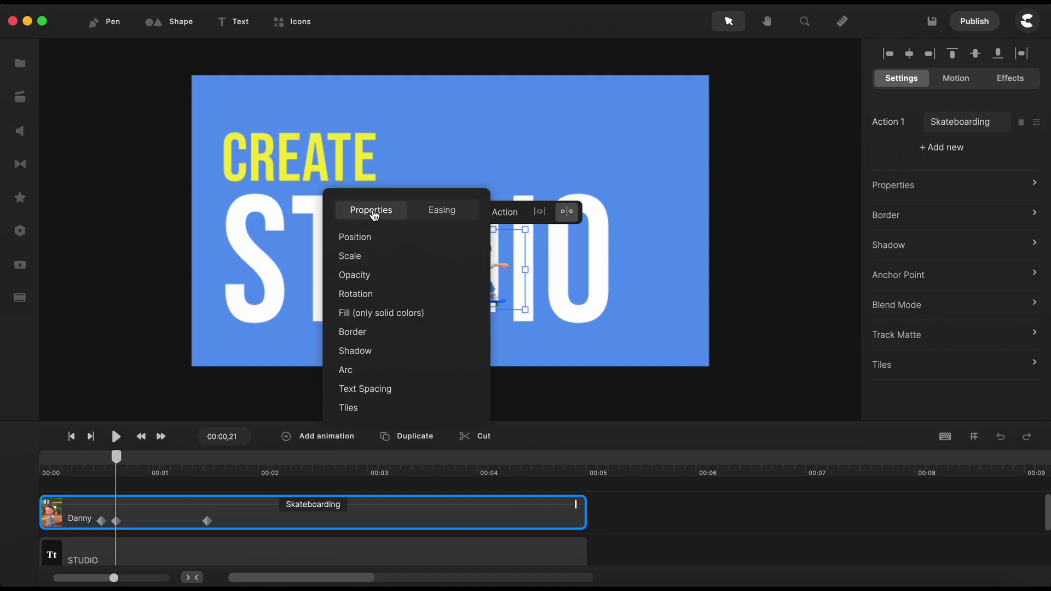
pyautogui.click(357, 239)
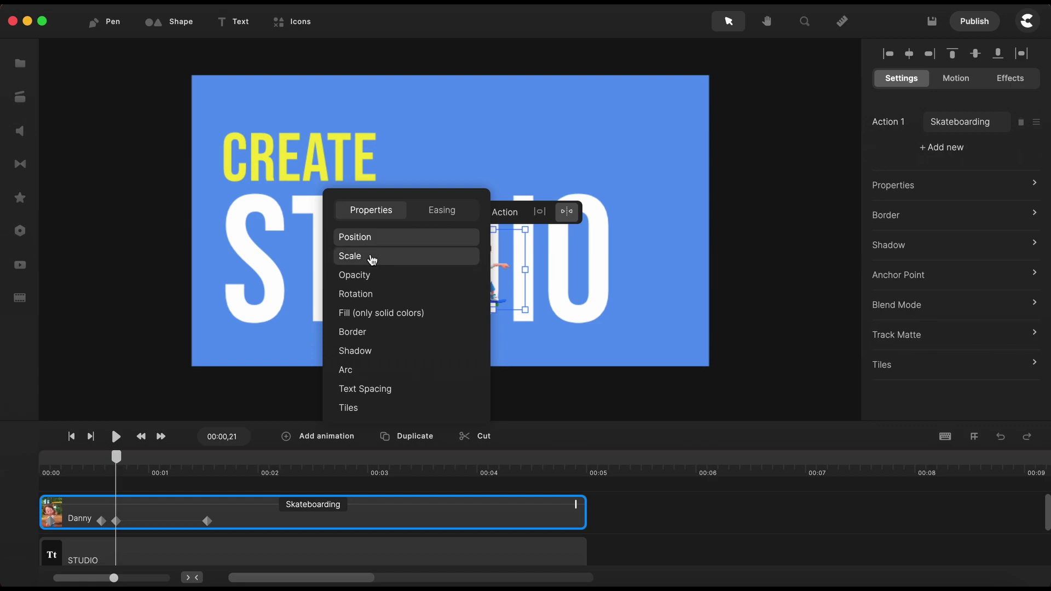
pyautogui.click(371, 260)
pyautogui.click(207, 523)
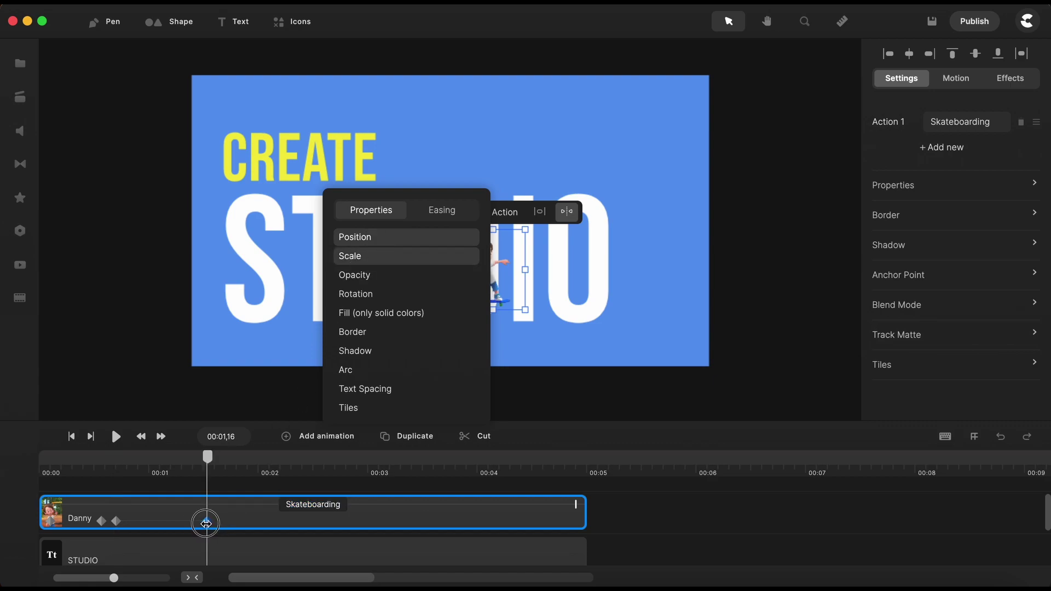
pyautogui.moveTo(208, 523); pyautogui.dragTo(156, 523)
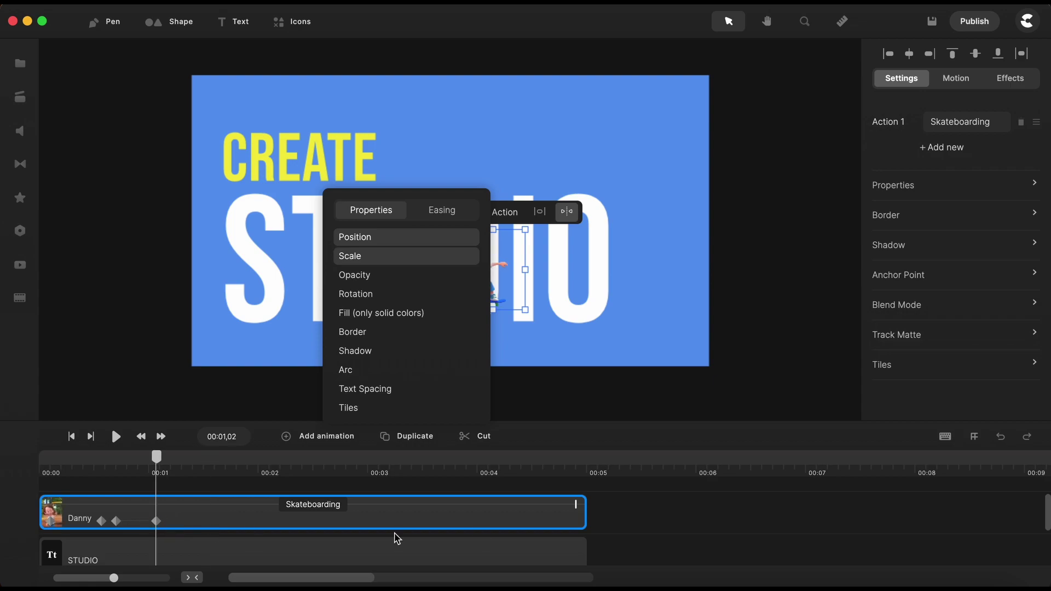
pyautogui.click(711, 513)
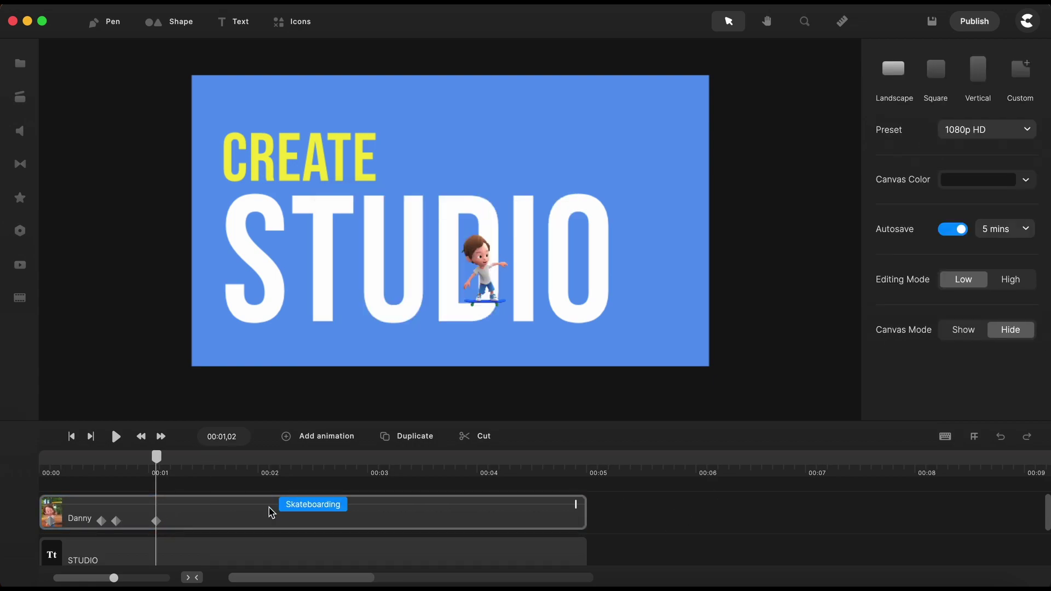
# At the one-second keyframe move Danny down-right to the bottom of the I and set scale to 22
pyautogui.click(156, 521)
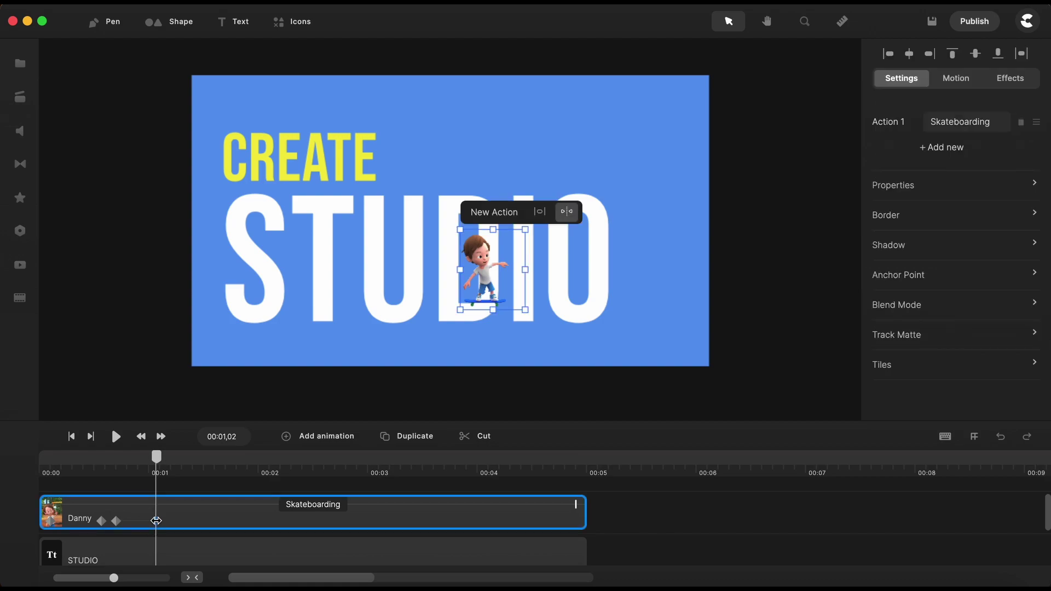
pyautogui.moveTo(487, 286); pyautogui.dragTo(504, 312)
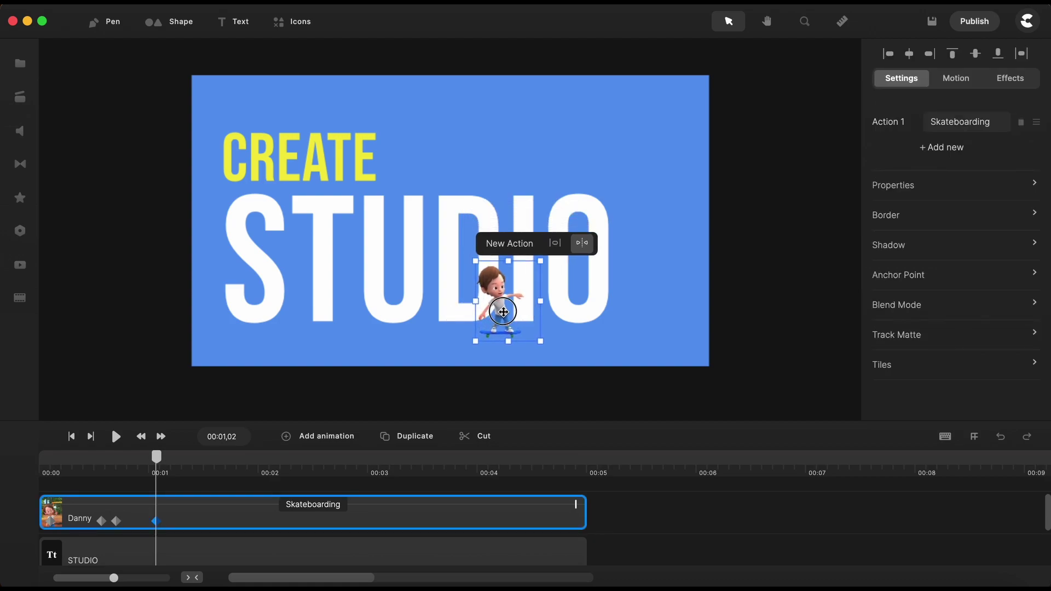
pyautogui.click(917, 188)
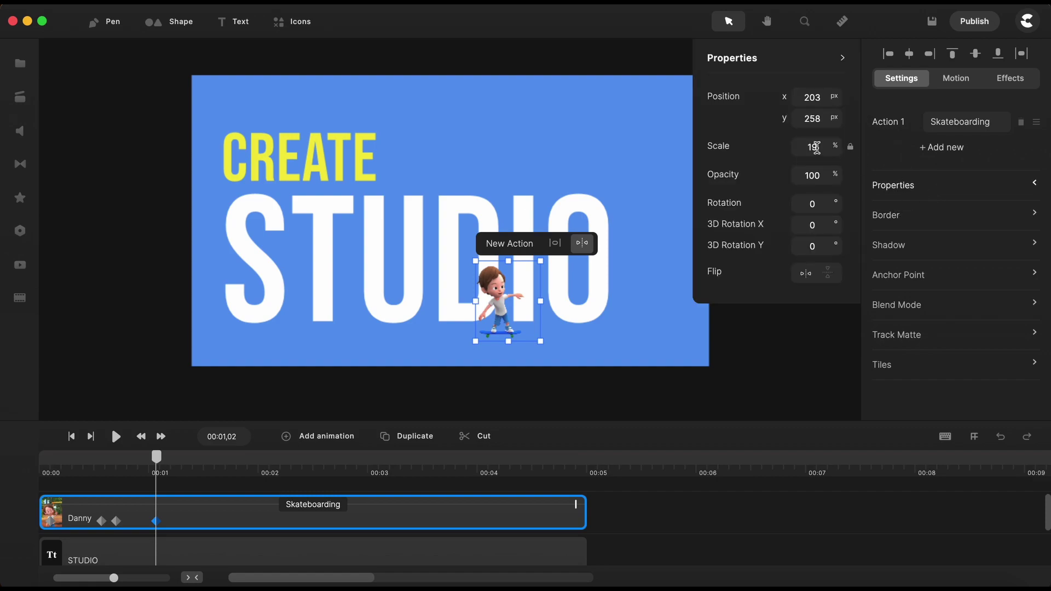
pyautogui.click(812, 146)
pyautogui.write('22')
pyautogui.click(242, 483)
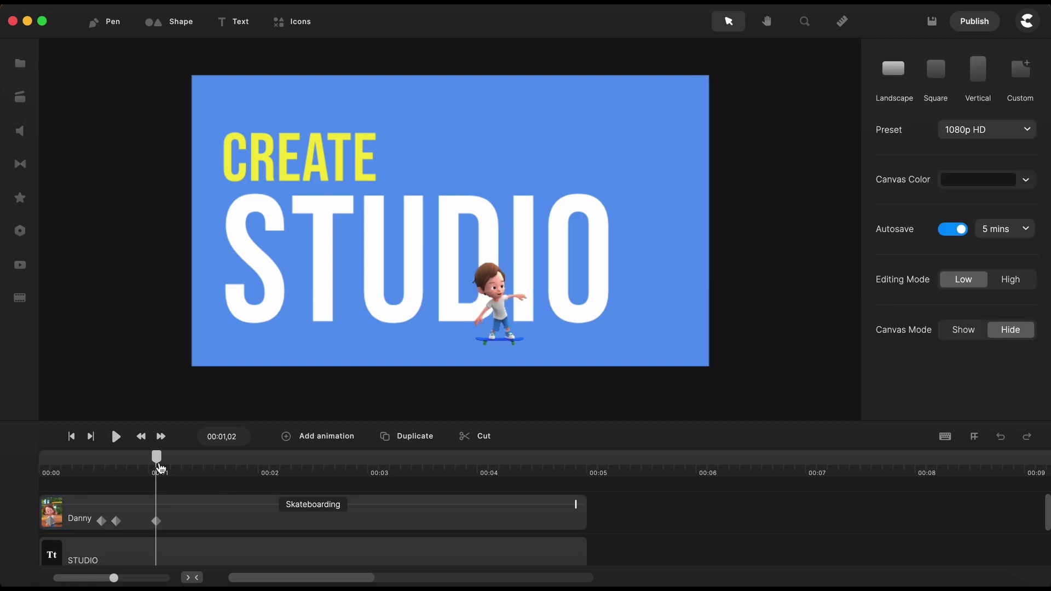
# At 00:01,06 add a Linear position animation to Danny's clip
pyautogui.click(181, 510)
pyautogui.click(170, 474)
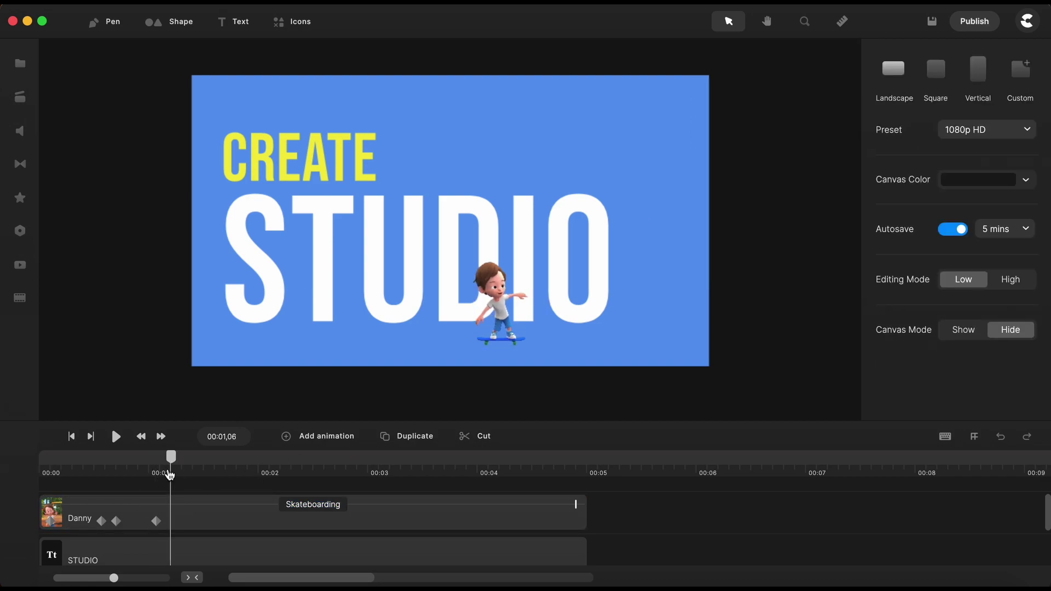
pyautogui.click(197, 520)
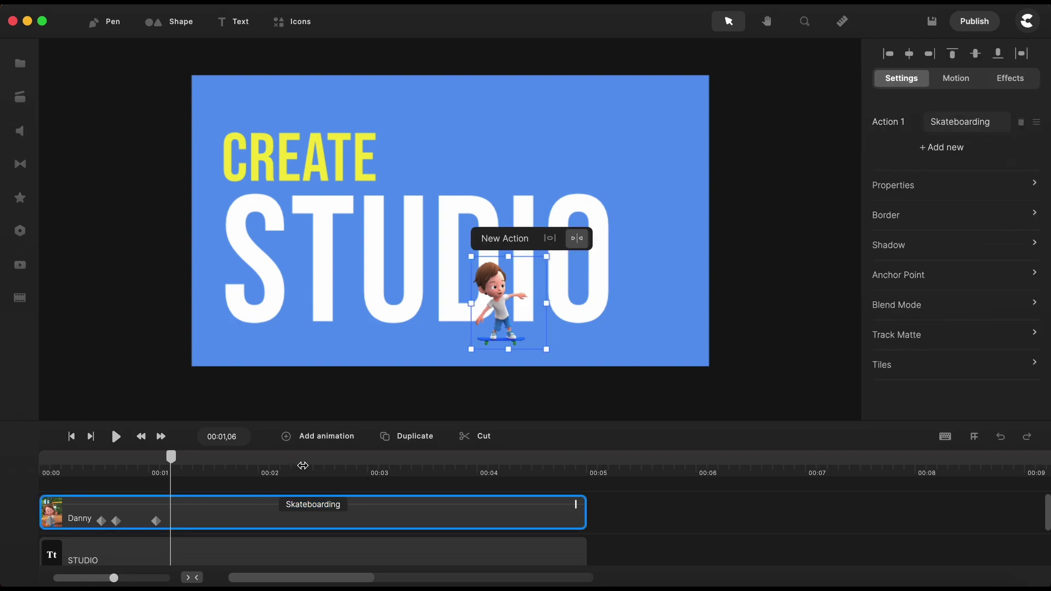
pyautogui.click(324, 437)
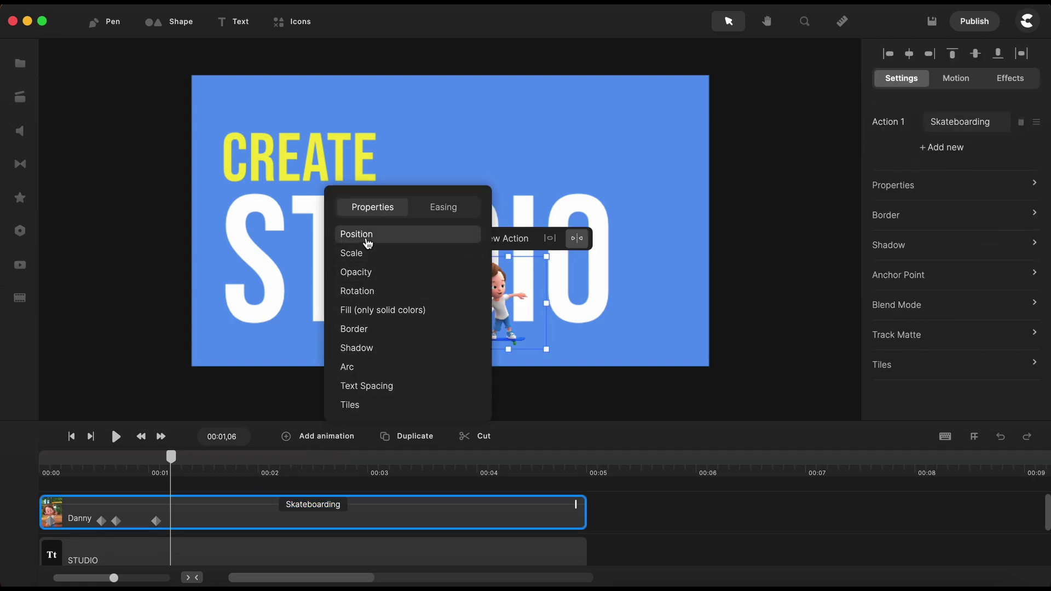
pyautogui.click(367, 243)
pyautogui.click(444, 206)
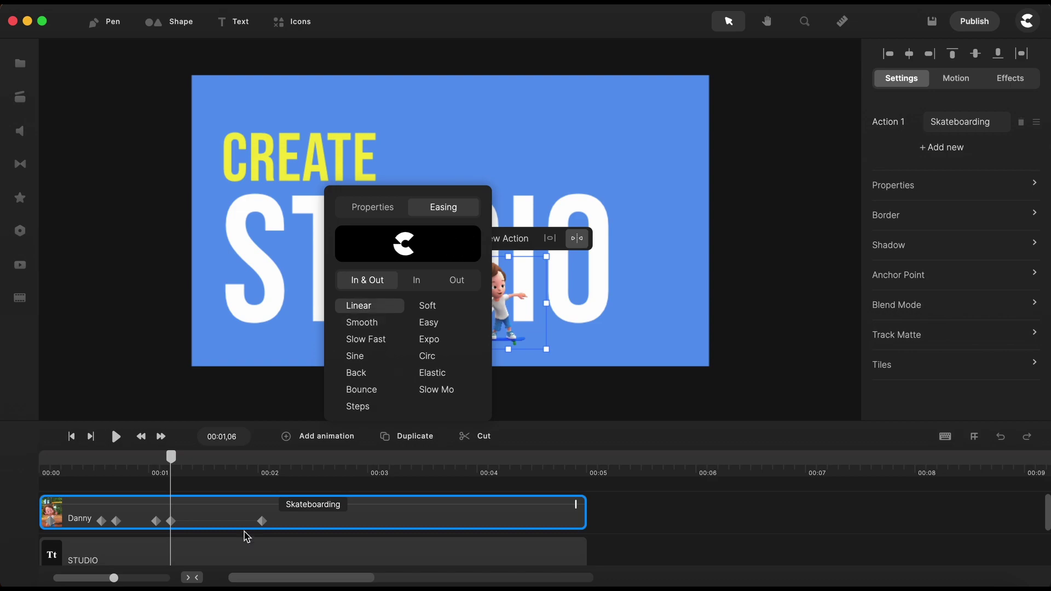
# End that animation around 00:01,12 with Danny nudged slightly right, then set the time to 00:01,16
pyautogui.moveTo(262, 521); pyautogui.dragTo(193, 521)
pyautogui.click(506, 319)
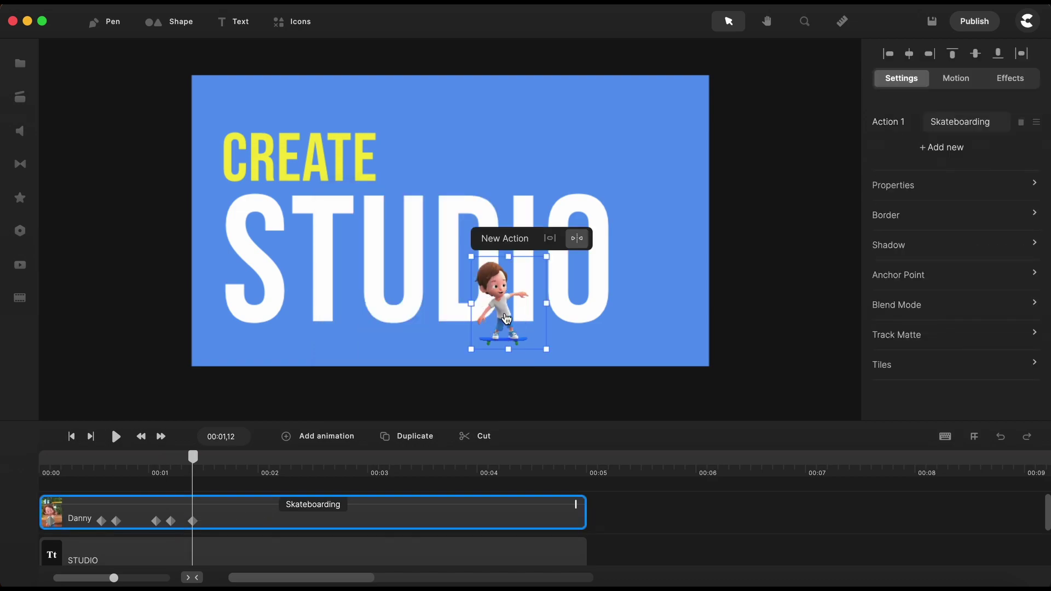
pyautogui.moveTo(506, 319); pyautogui.dragTo(520, 319)
pyautogui.click(208, 470)
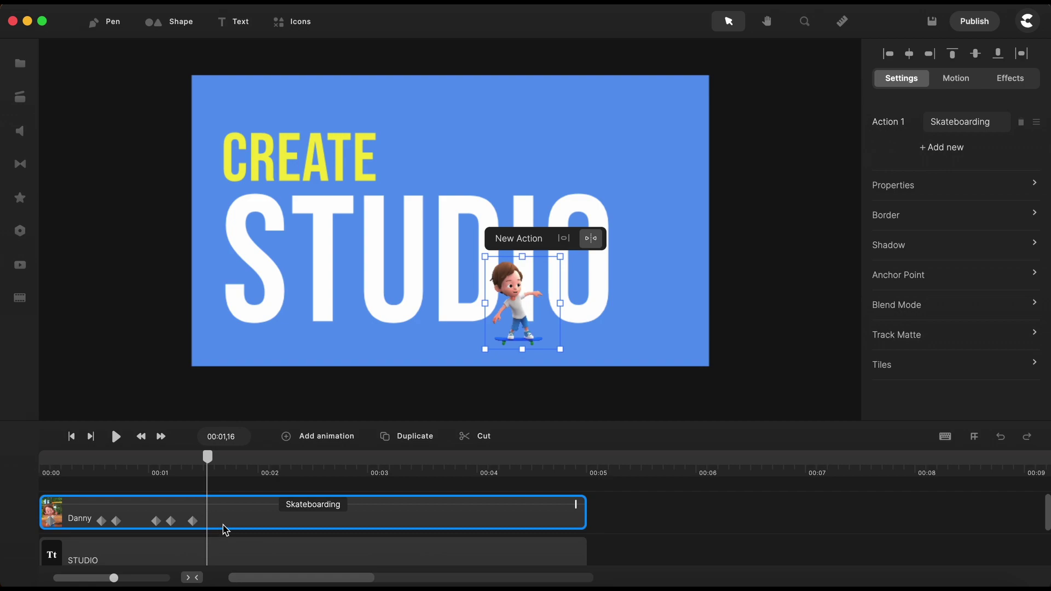
# Add a Linear position-and-scale animation and pull its end keyframe earlier to about 1.26 seconds
pyautogui.click(326, 440)
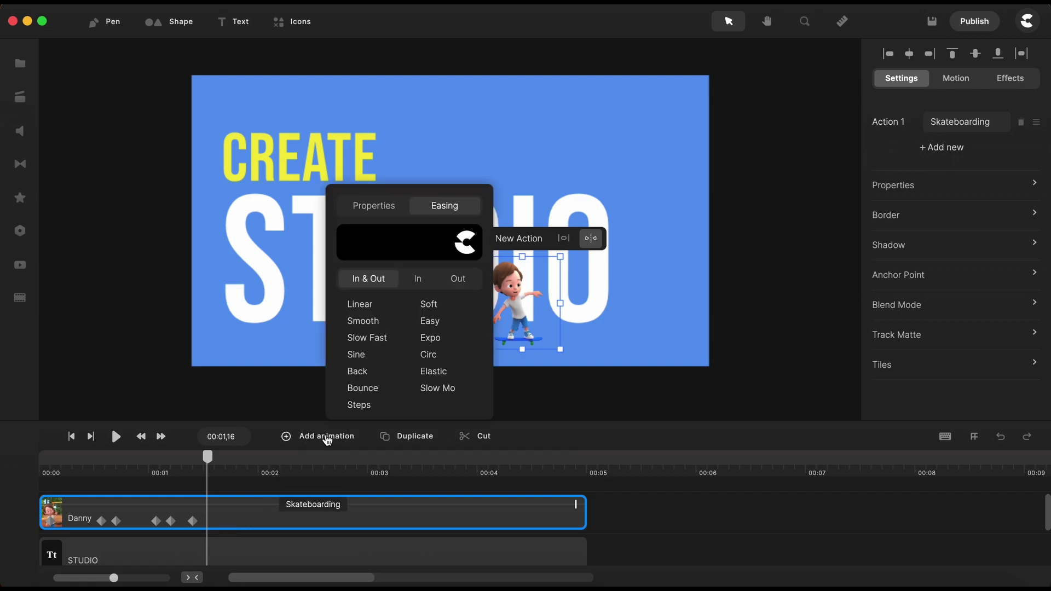
pyautogui.click(359, 304)
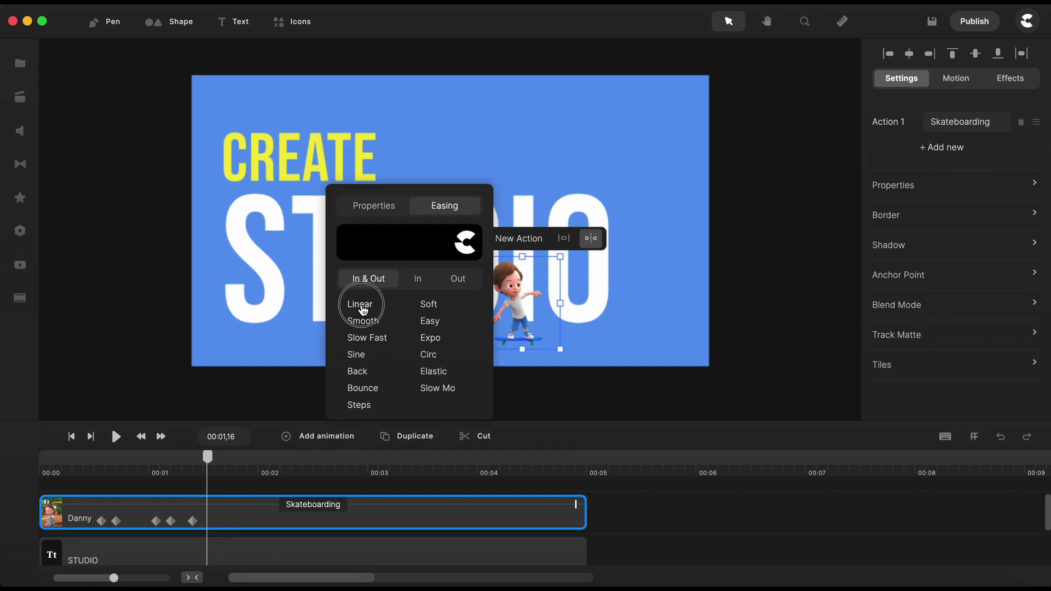
pyautogui.click(371, 208)
pyautogui.click(358, 233)
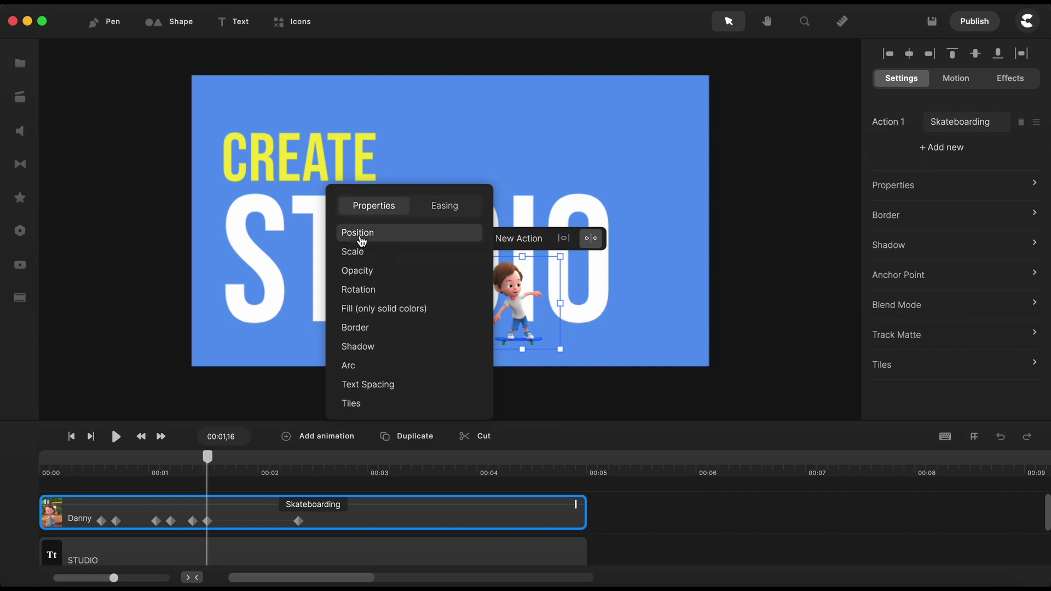
pyautogui.click(365, 256)
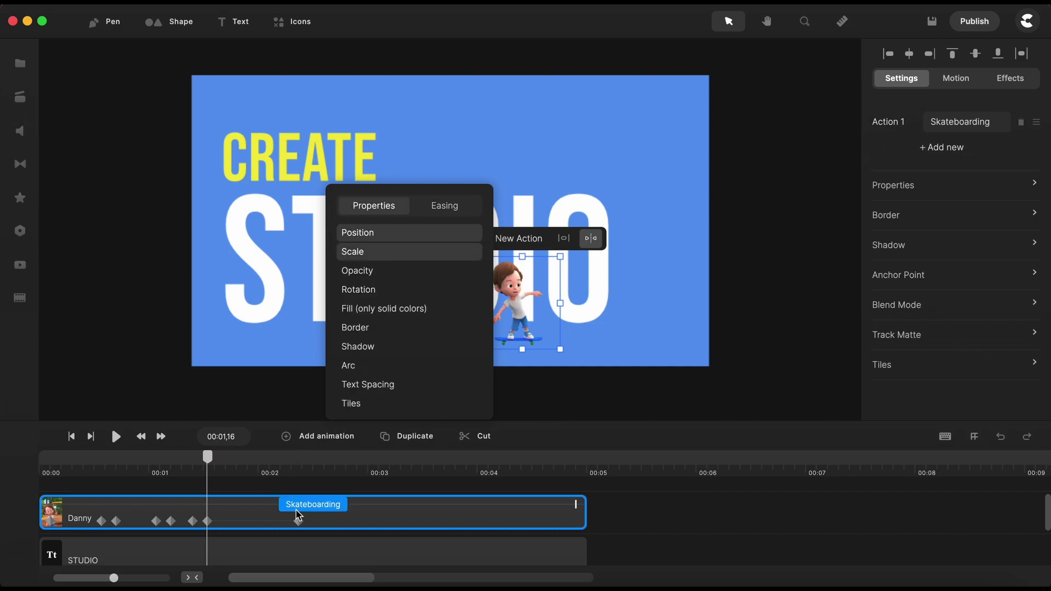
pyautogui.moveTo(298, 521); pyautogui.dragTo(244, 522)
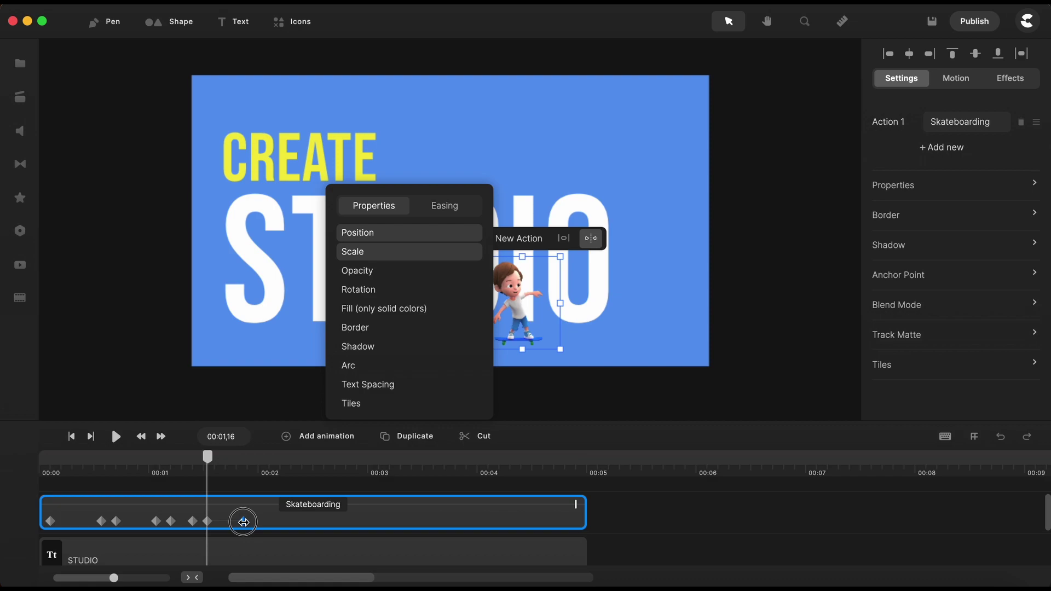
pyautogui.click(641, 518)
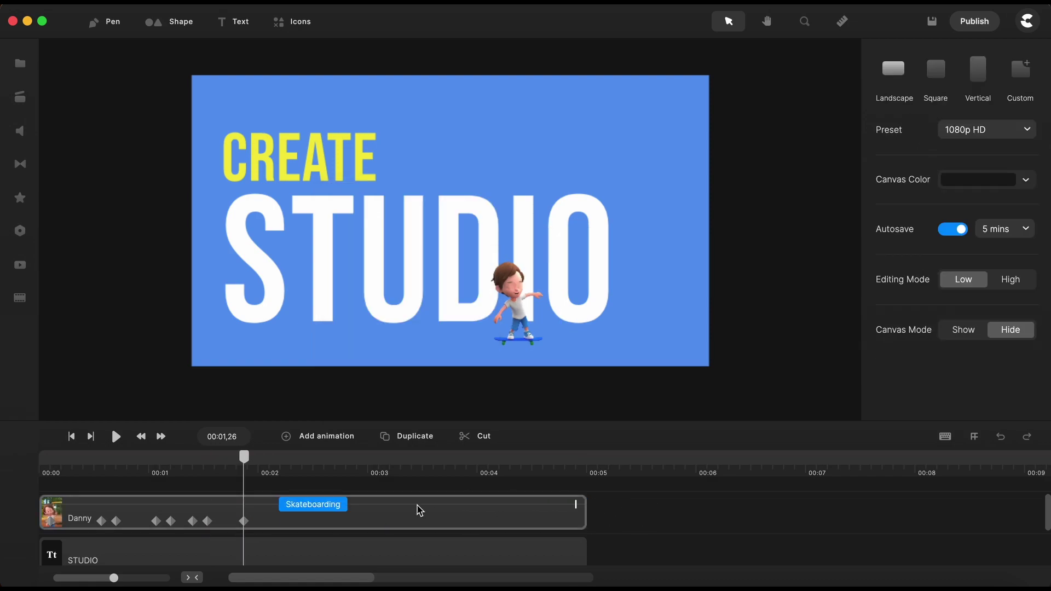
# At the end keyframe move Danny up into the O at 19% scale, then set the time to 00:02,00
pyautogui.click(243, 520)
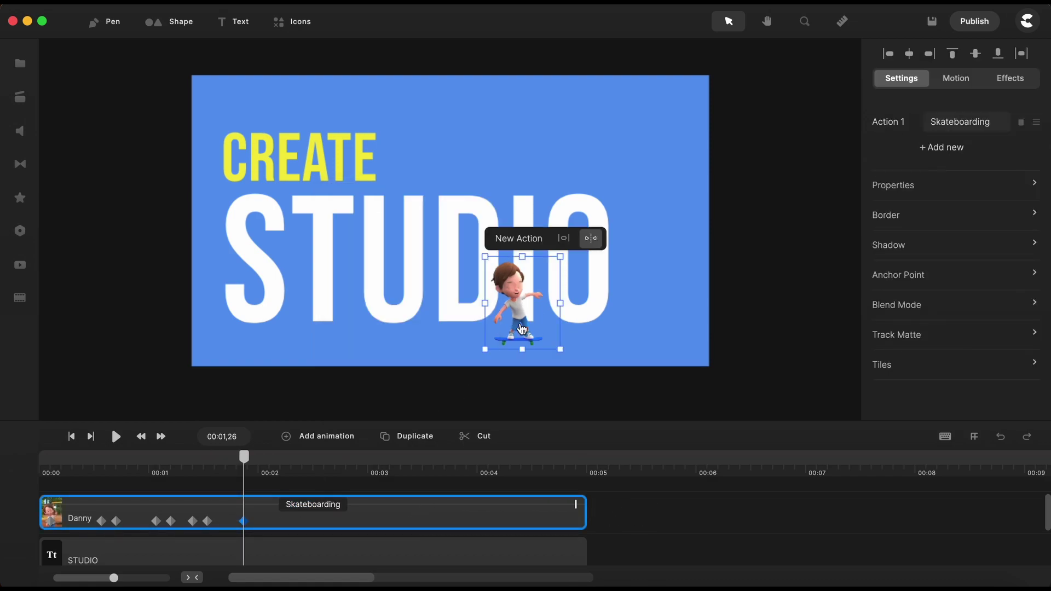
pyautogui.moveTo(521, 329); pyautogui.dragTo(563, 284)
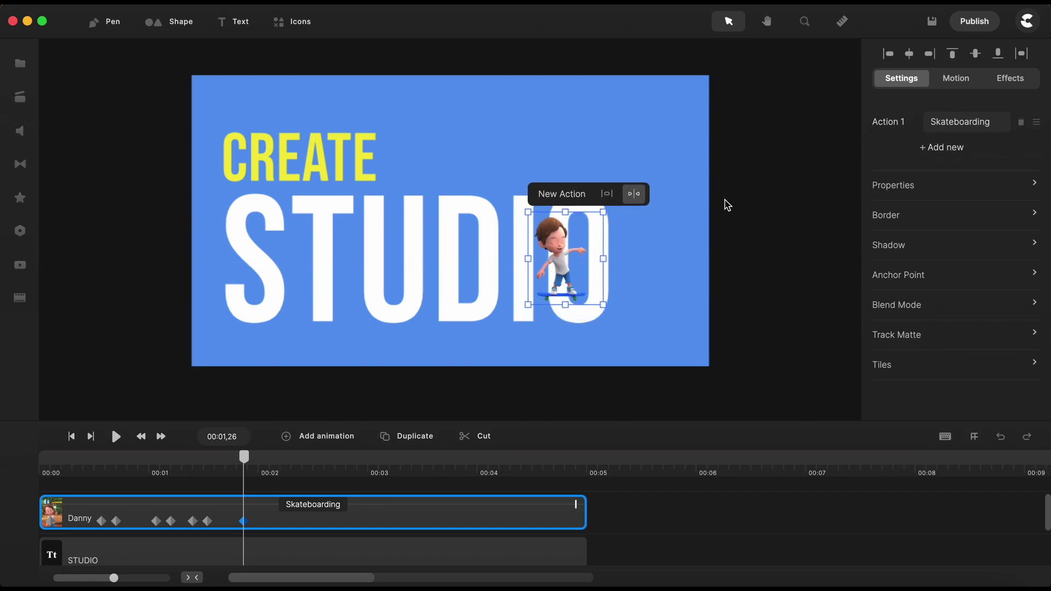
pyautogui.click(898, 186)
pyautogui.doubleClick(812, 149)
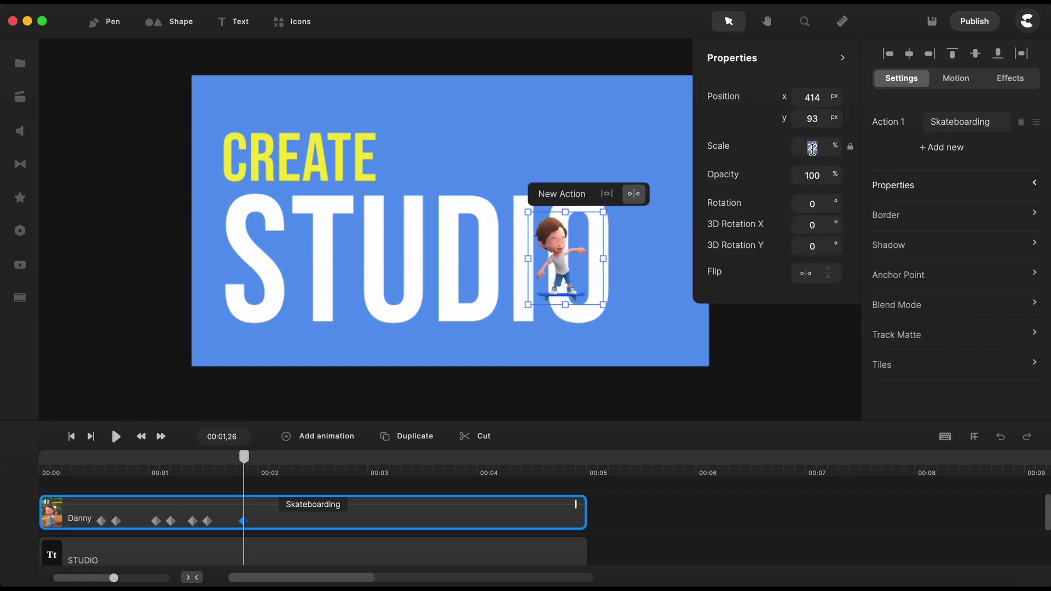
pyautogui.write('19')
pyautogui.press('Return')
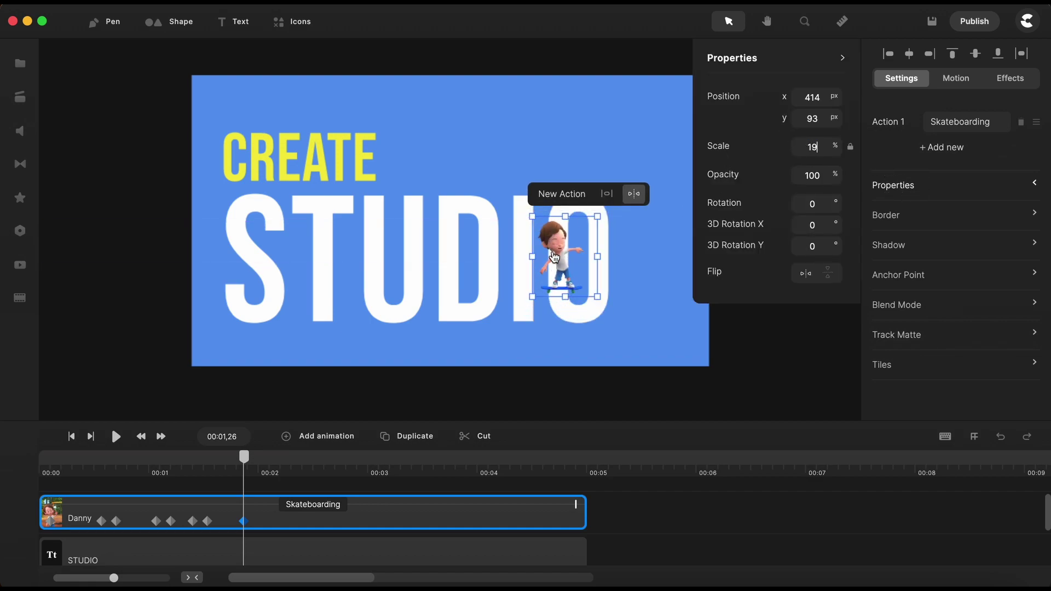
pyautogui.moveTo(553, 257); pyautogui.dragTo(556, 266)
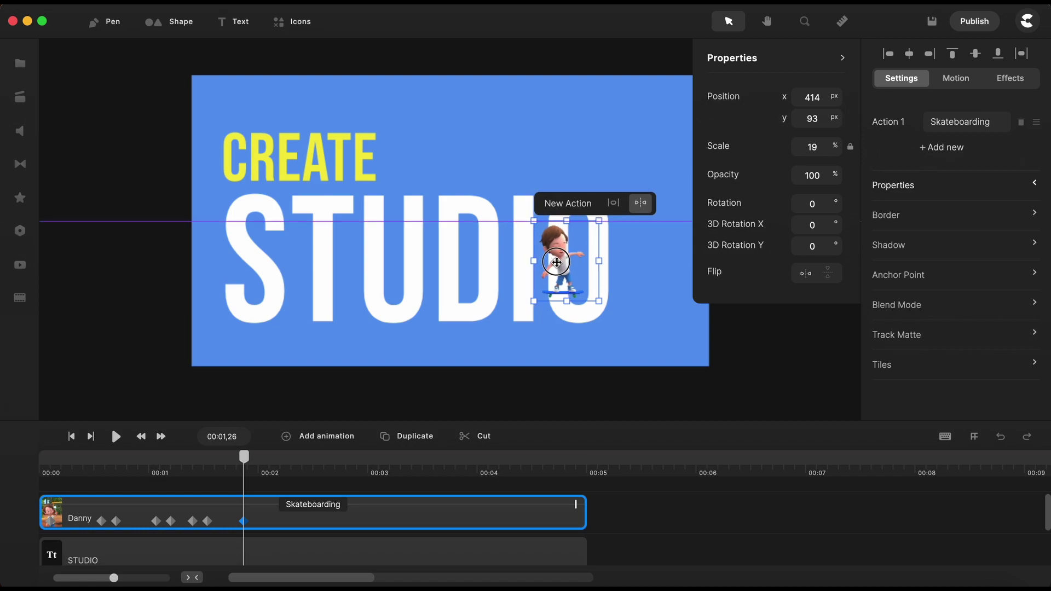
pyautogui.click(258, 475)
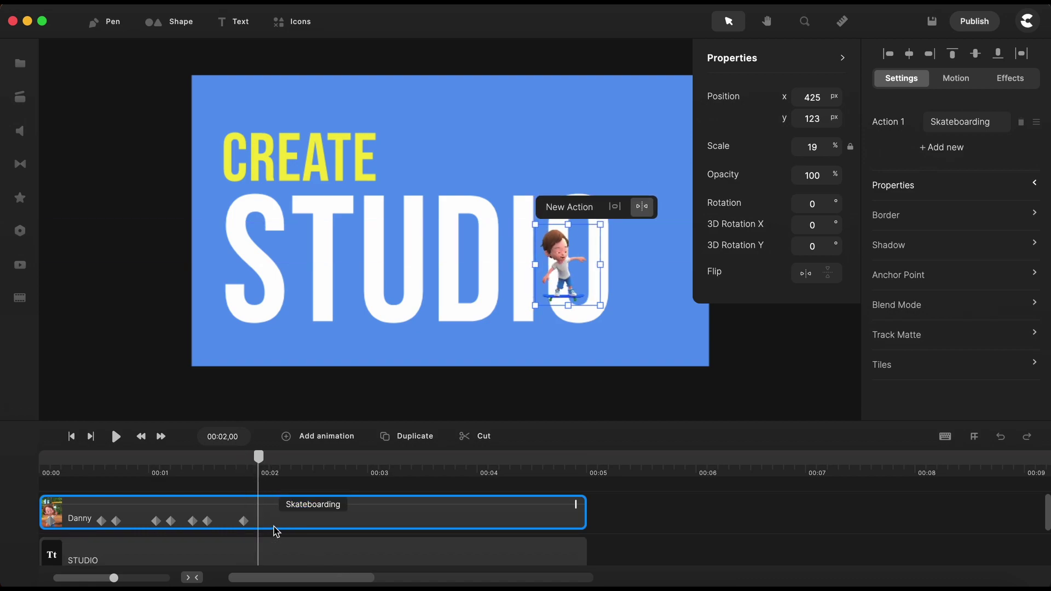
# Add a Linear position animation ending at 00:02,09 that carries Danny just right of the O
pyautogui.click(320, 436)
pyautogui.click(354, 238)
pyautogui.click(438, 212)
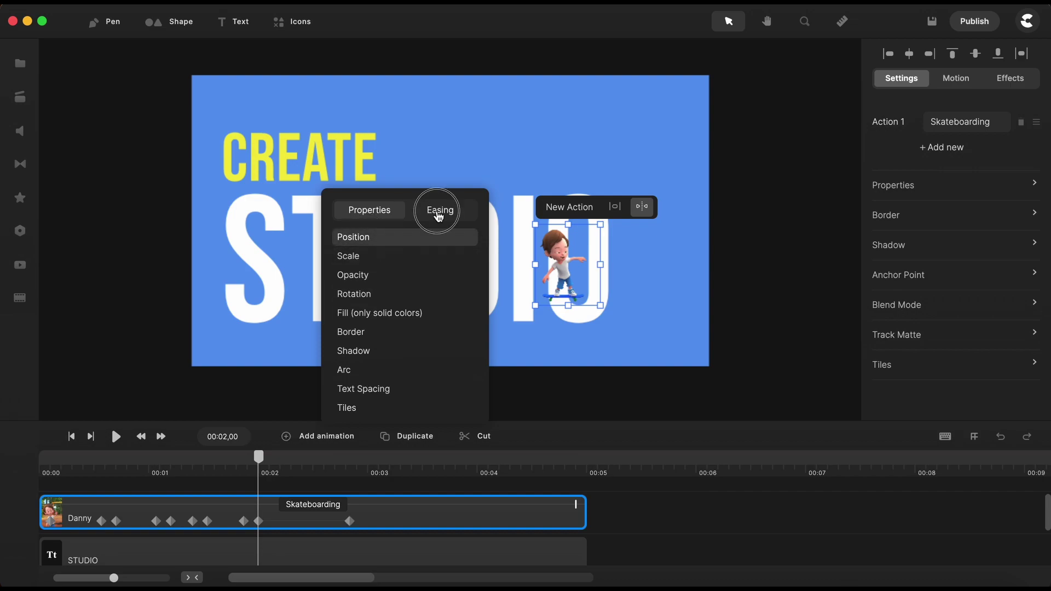
pyautogui.click(357, 310)
pyautogui.moveTo(349, 521); pyautogui.dragTo(291, 520)
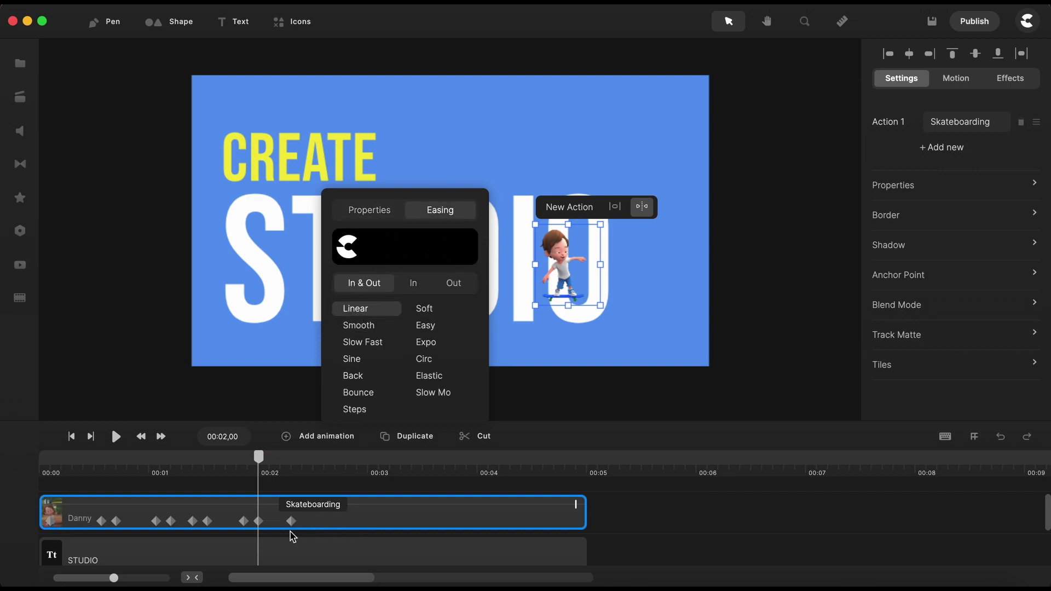
pyautogui.click(292, 521)
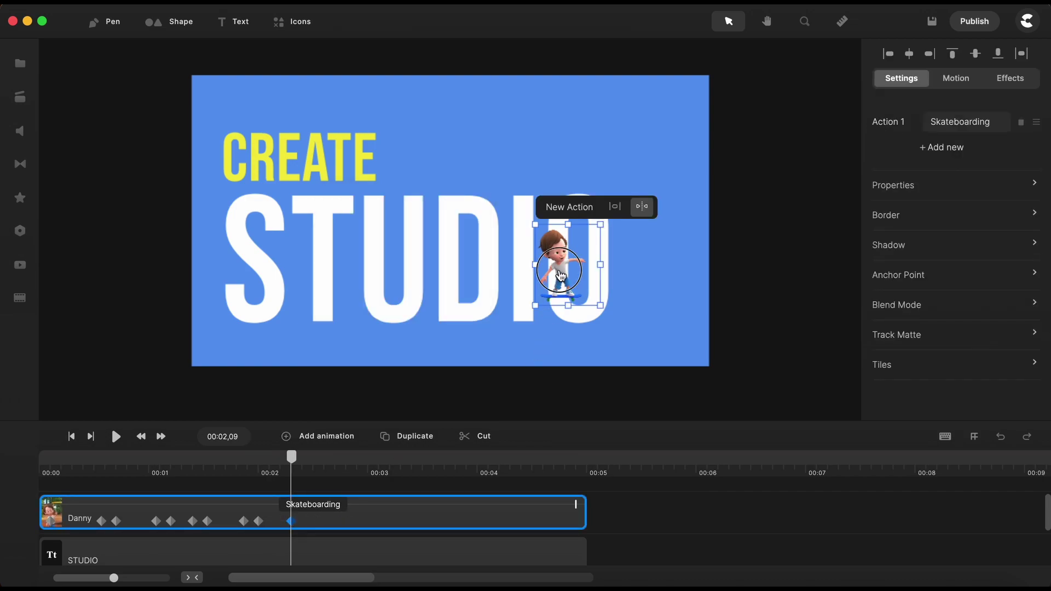
pyautogui.moveTo(560, 272); pyautogui.dragTo(609, 268)
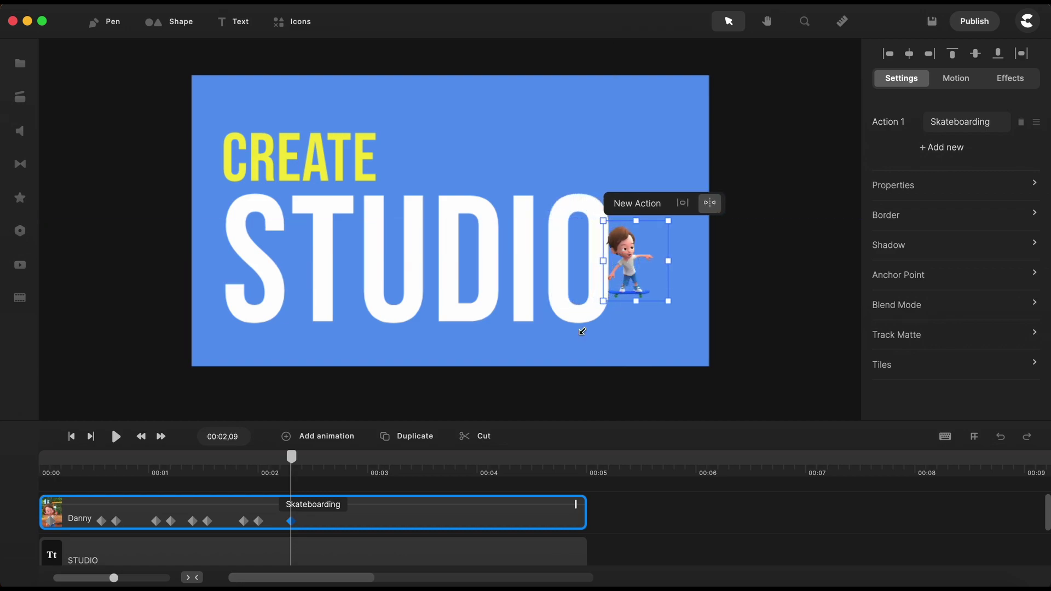
# Respace Danny's keyframe diamonds to earlier times along his track
pyautogui.click(579, 329)
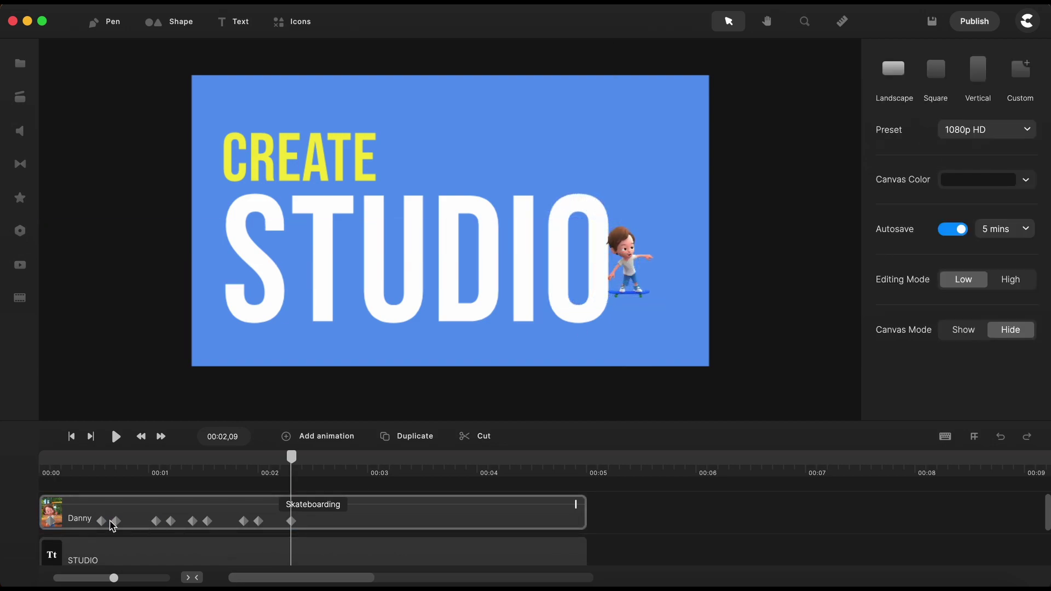
pyautogui.click(127, 524)
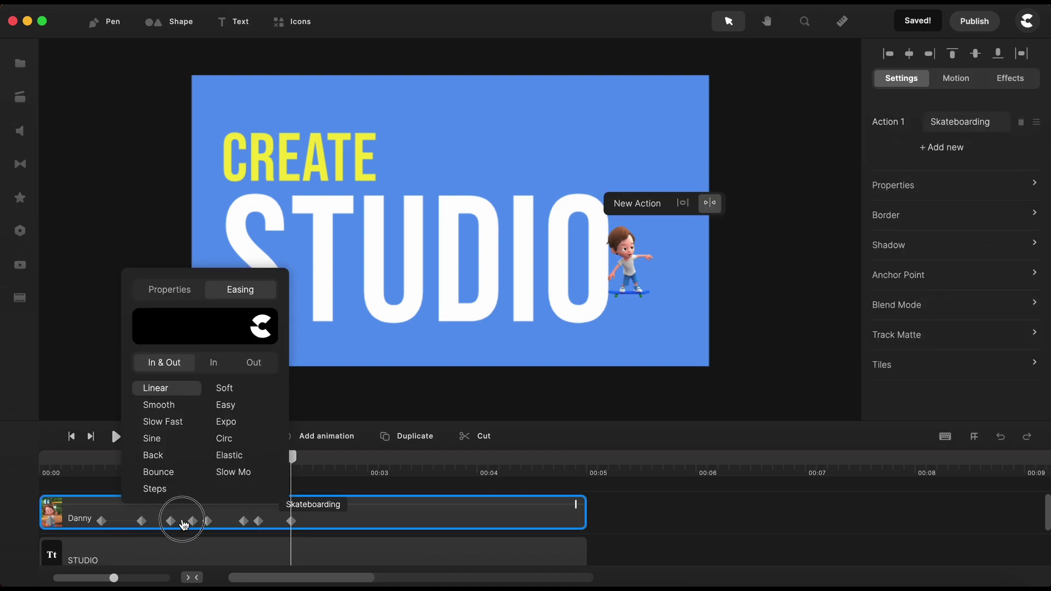
pyautogui.moveTo(183, 523); pyautogui.dragTo(148, 522)
pyautogui.moveTo(226, 526); pyautogui.dragTo(216, 524)
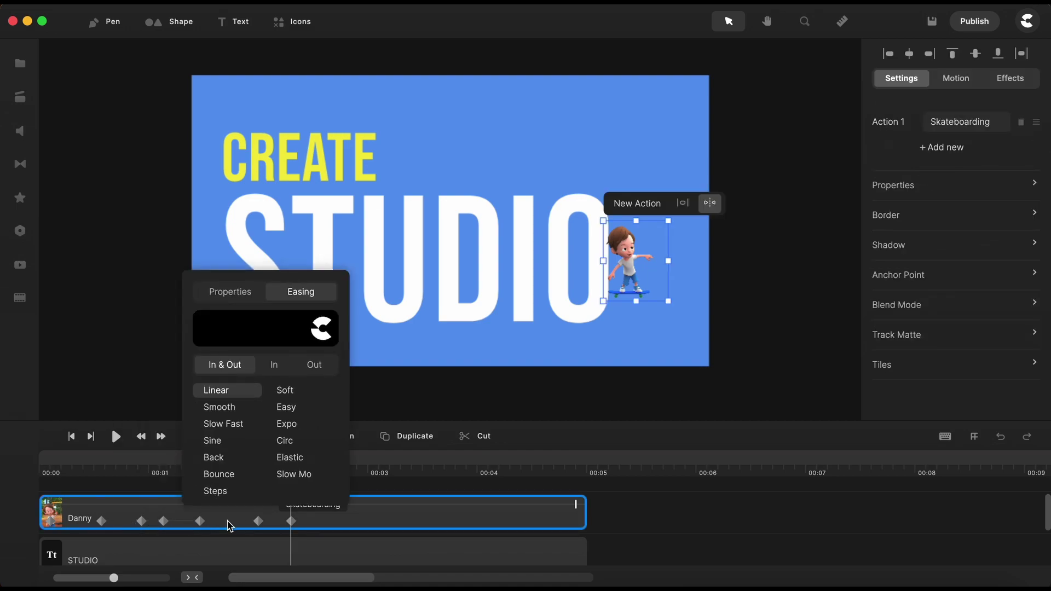
# Nudge Danny's starting position upward and scrub the motion from the start to 00:01,24
pyautogui.click(50, 460)
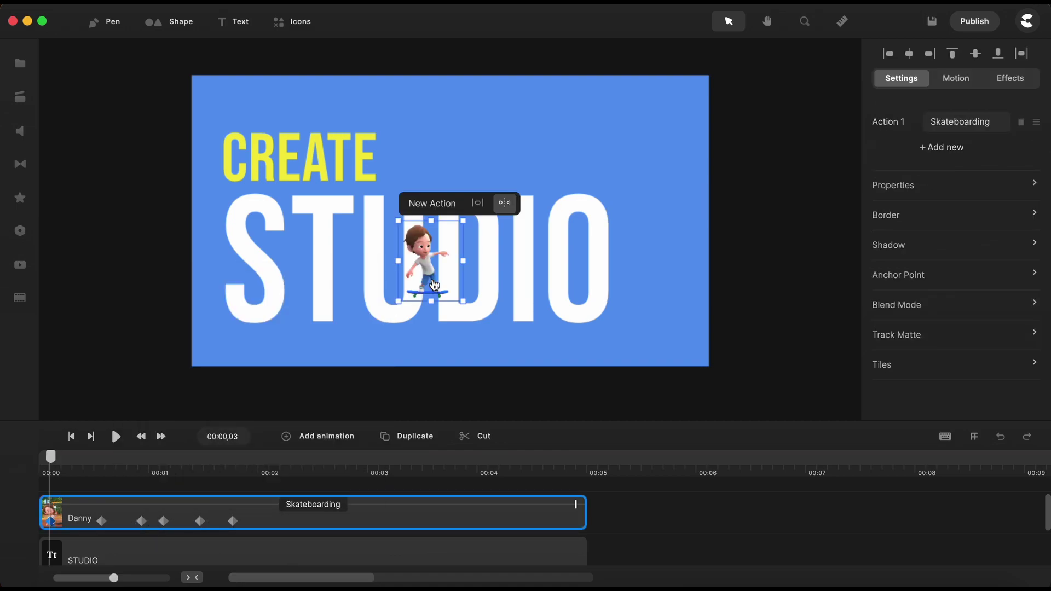
pyautogui.moveTo(432, 279); pyautogui.dragTo(425, 261)
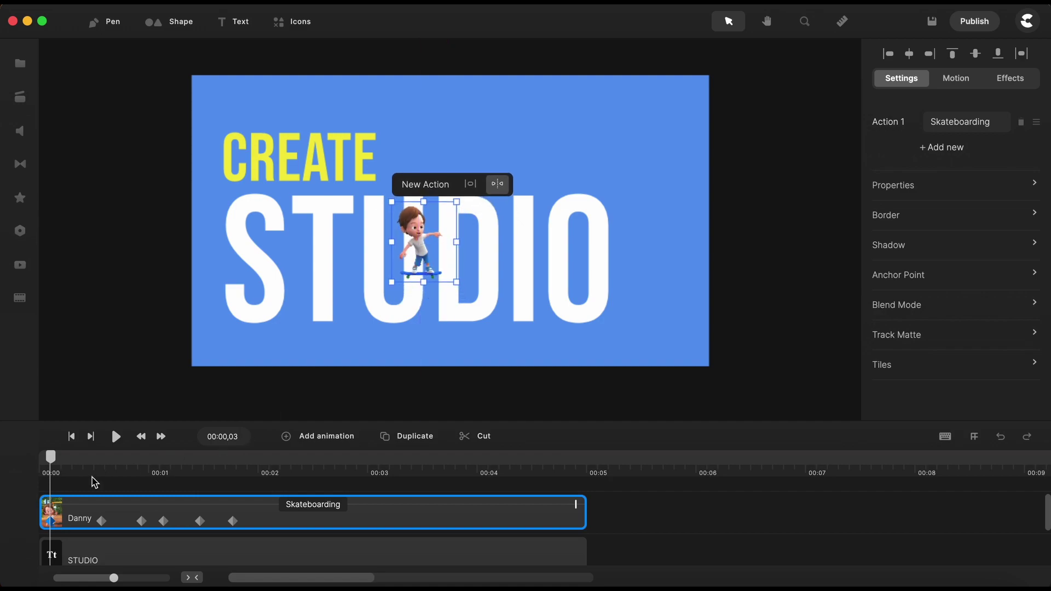
pyautogui.moveTo(50, 460); pyautogui.dragTo(122, 486)
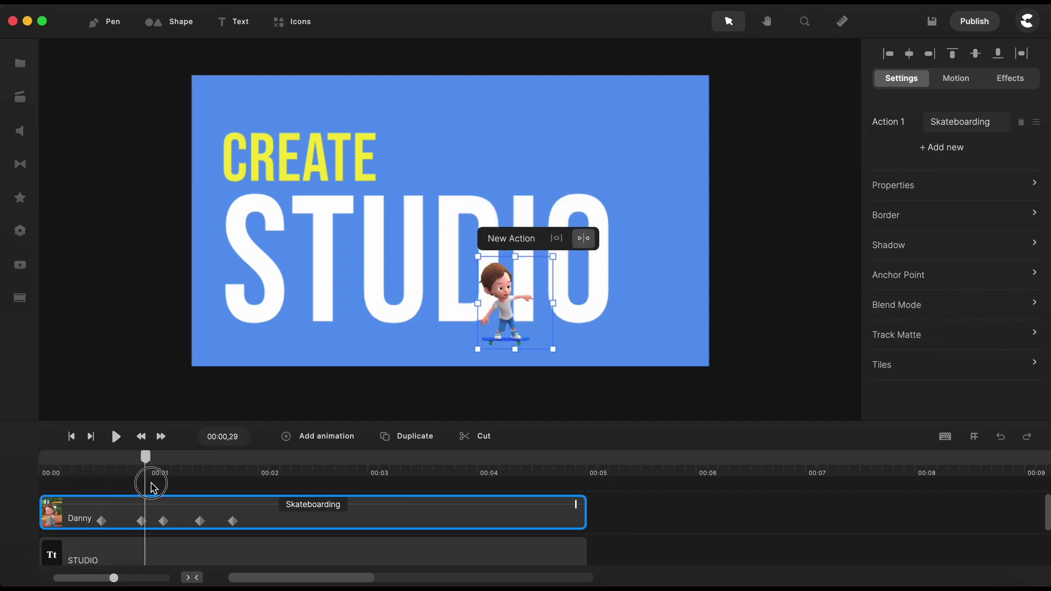
pyautogui.moveTo(122, 485); pyautogui.dragTo(239, 484)
pyautogui.click(382, 200)
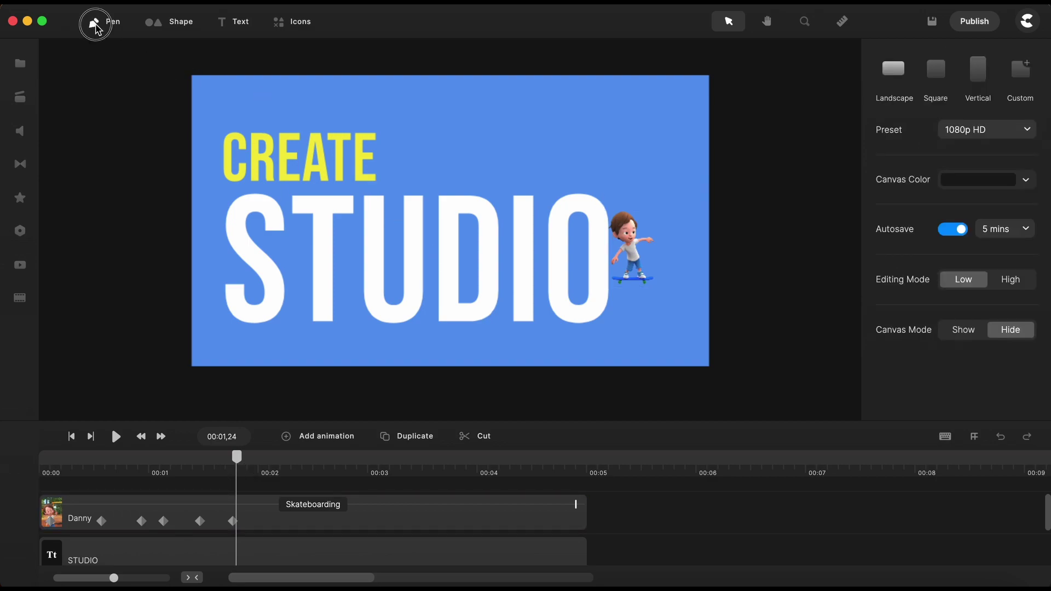
# With the Pen tool place path points down the D's edge, along the canvas bottom and up to the arch top
pyautogui.click(95, 25)
pyautogui.scroll(2, 466, 229)
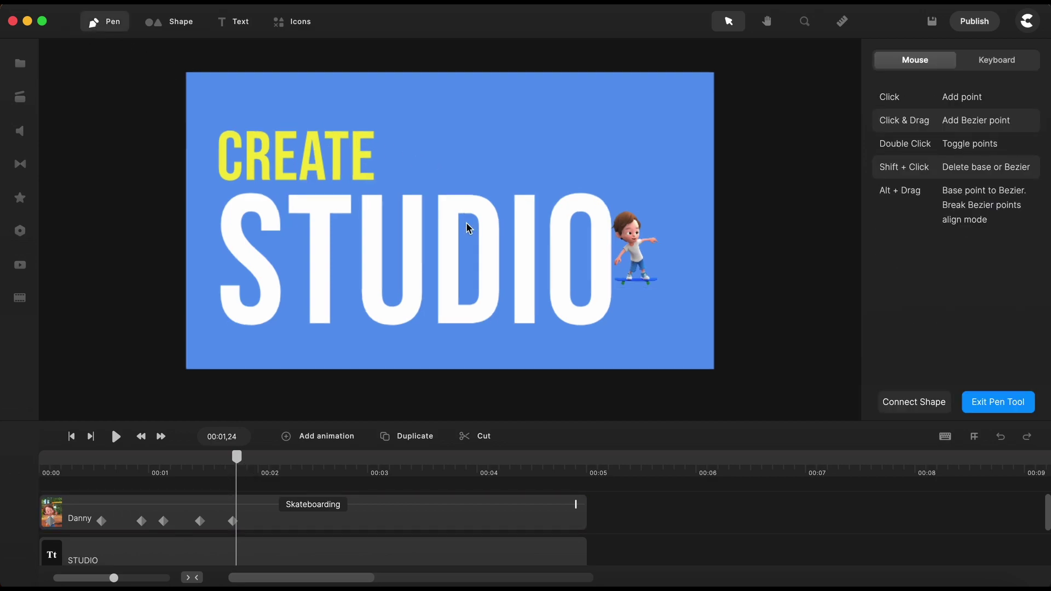
pyautogui.scroll(2, 466, 228)
pyautogui.scroll(2, 466, 229)
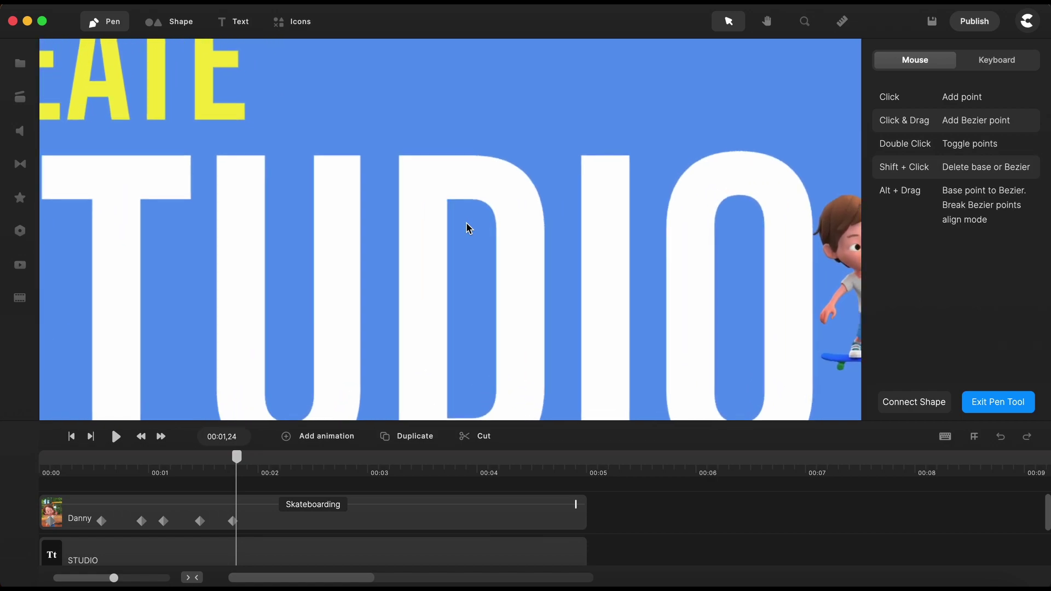
pyautogui.click(448, 202)
pyautogui.scroll(-2, 447, 201)
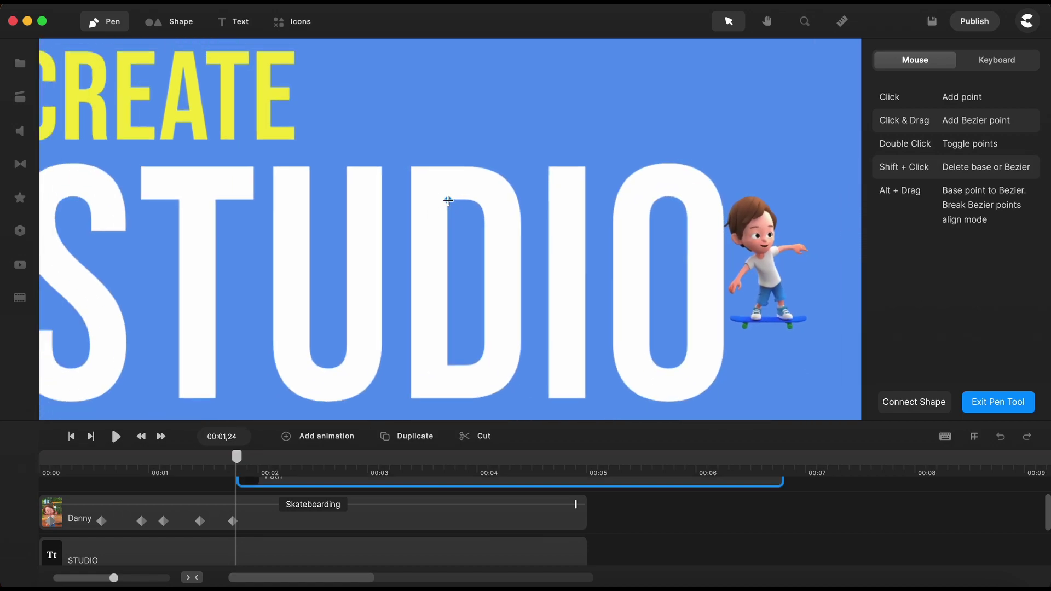
pyautogui.scroll(-3, 448, 200)
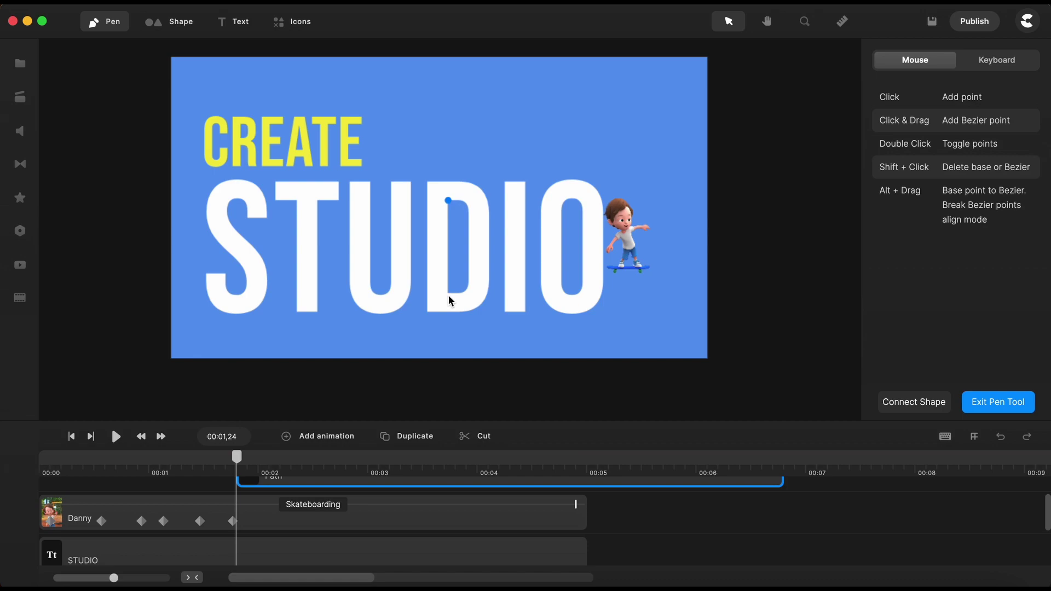
pyautogui.scroll(2, 449, 300)
pyautogui.scroll(2, 449, 300)
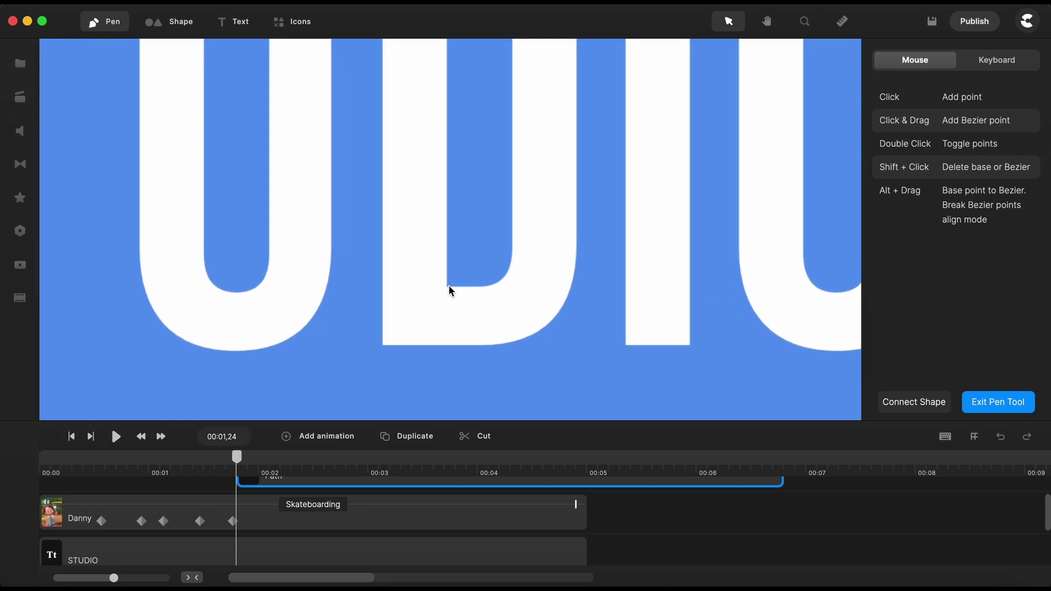
pyautogui.click(449, 286)
pyautogui.scroll(-2, 449, 286)
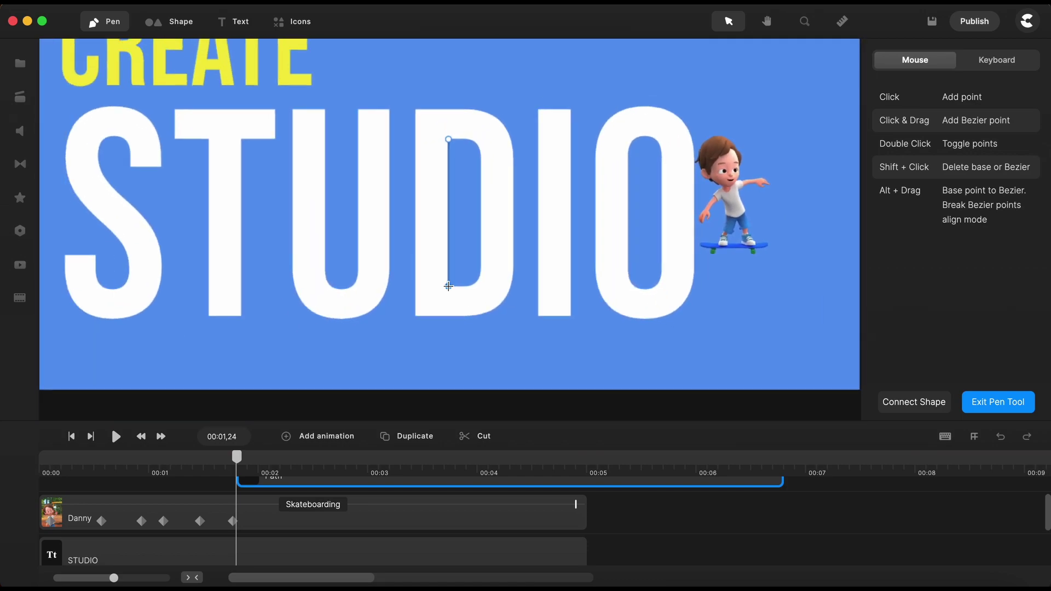
pyautogui.scroll(-2, 448, 286)
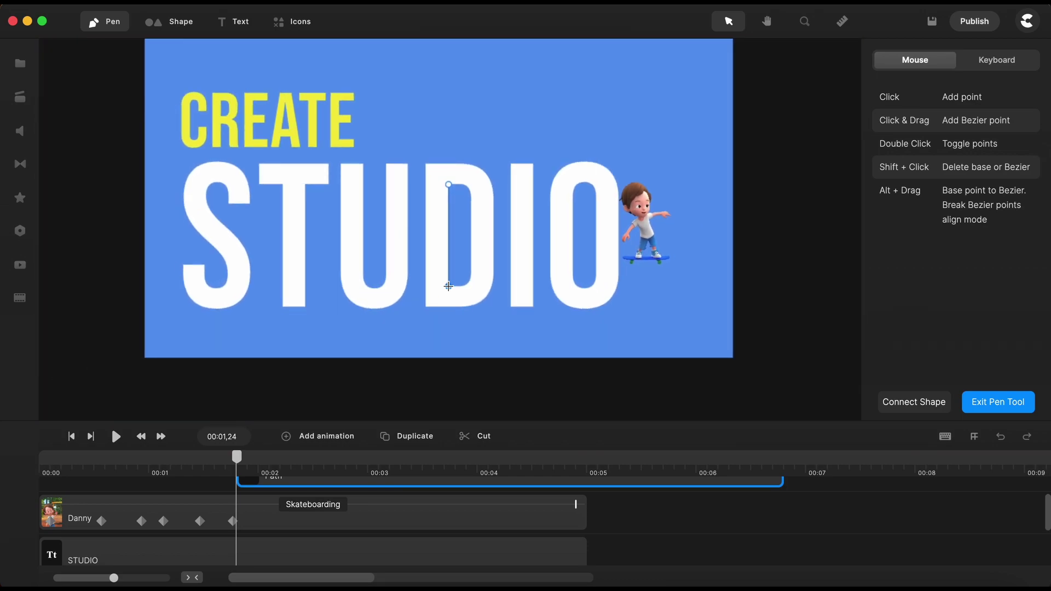
pyautogui.click(459, 358)
pyautogui.scroll(2, 600, 294)
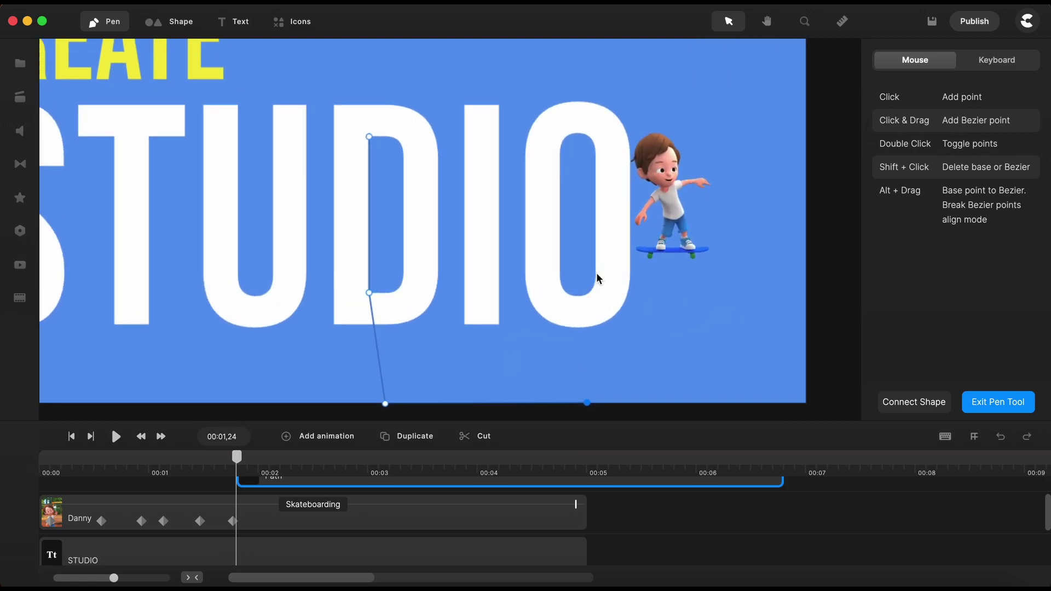
pyautogui.scroll(2, 599, 288)
pyautogui.scroll(2, 597, 280)
pyautogui.scroll(2, 597, 279)
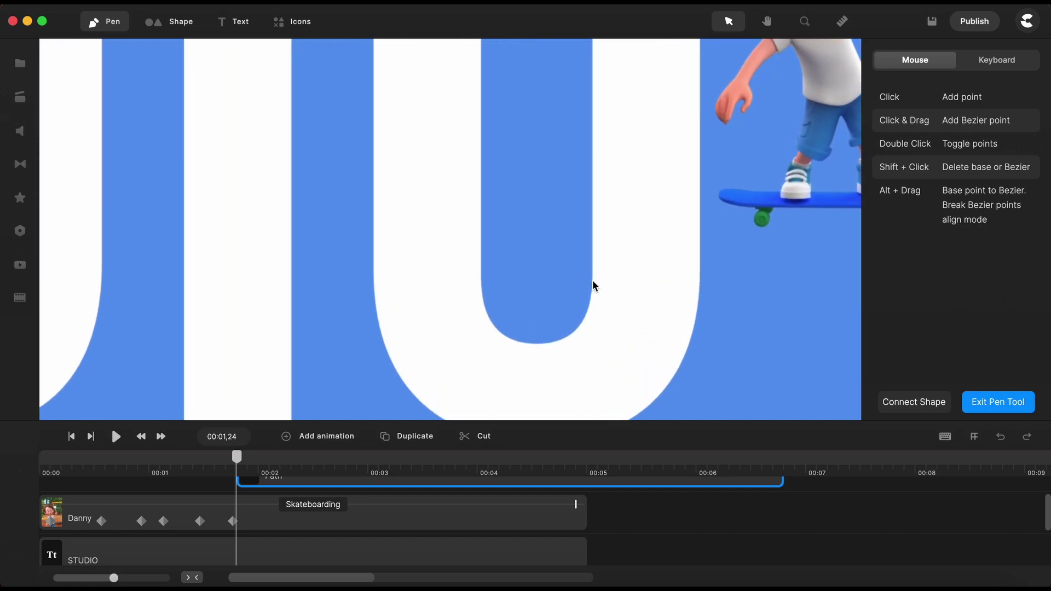
pyautogui.scroll(-3, 593, 285)
pyautogui.scroll(3, 592, 93)
pyautogui.scroll(2, 593, 93)
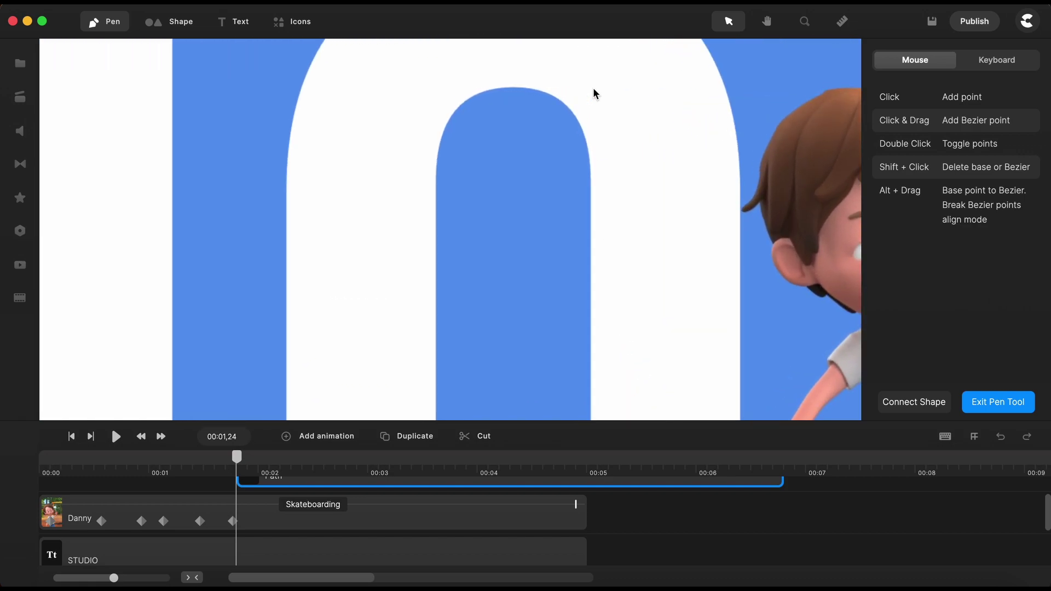
pyautogui.click(590, 177)
pyautogui.click(510, 91)
pyautogui.scroll(-3, 509, 92)
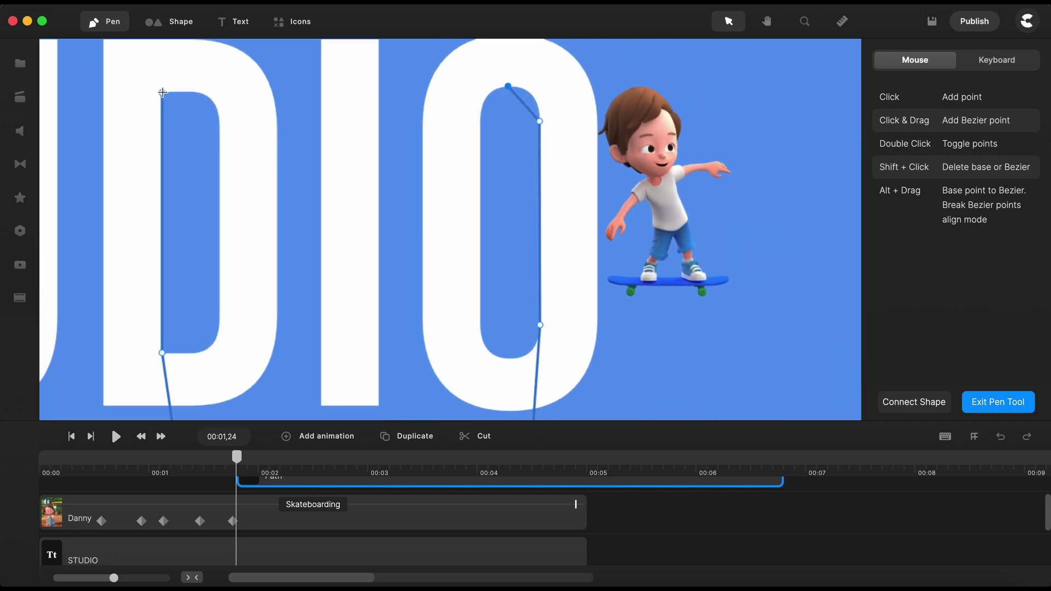
# Close the pen path and convert its top corner to a Bezier curve bent to follow the letter's arch
pyautogui.doubleClick(163, 92)
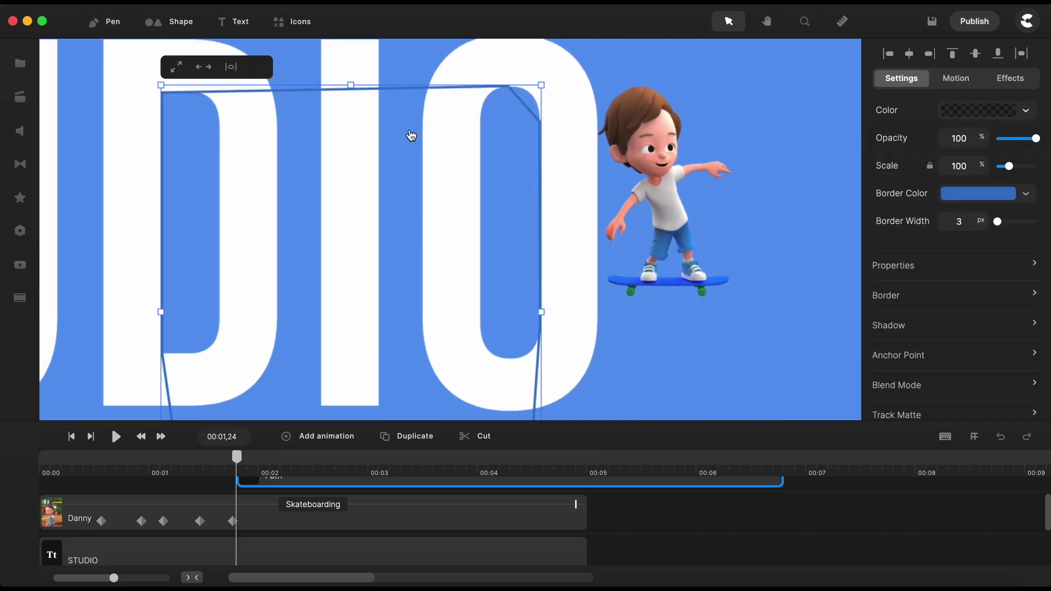
pyautogui.scroll(2, 411, 136)
pyautogui.scroll(2, 410, 136)
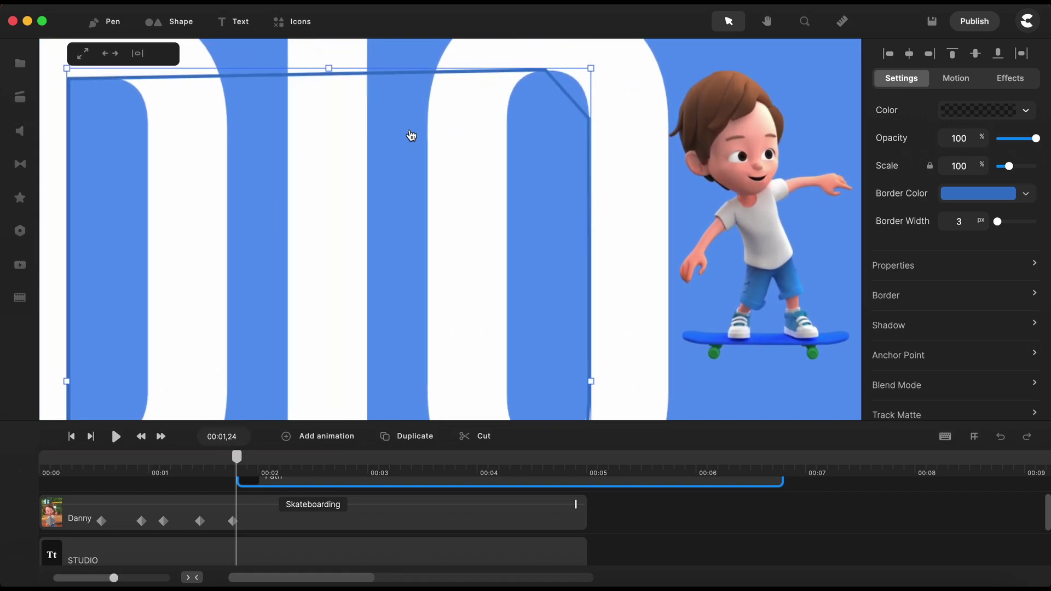
pyautogui.scroll(2, 579, 68)
pyautogui.scroll(2, 578, 69)
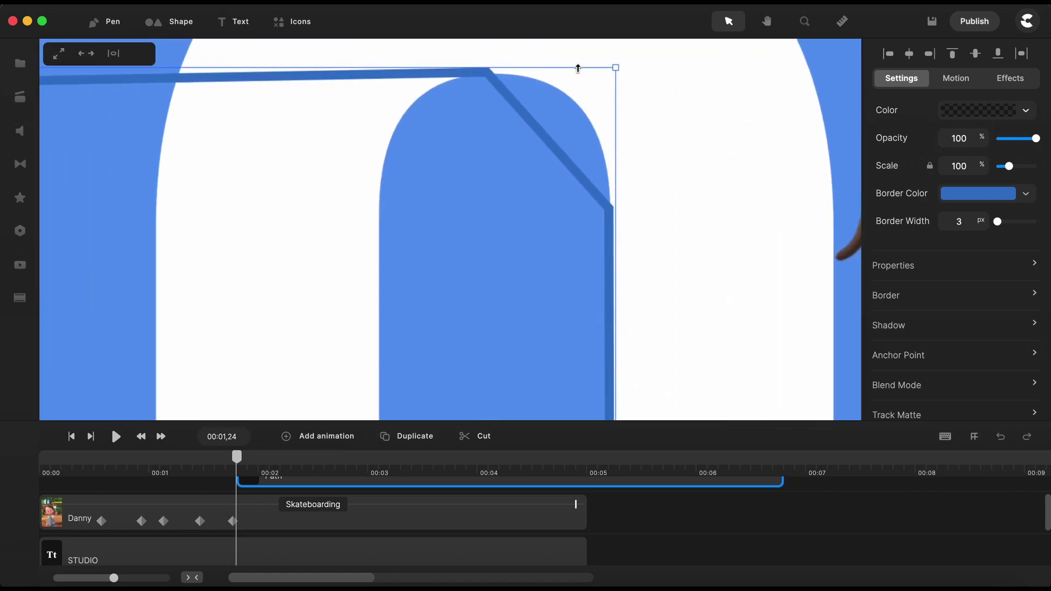
pyautogui.doubleClick(551, 145)
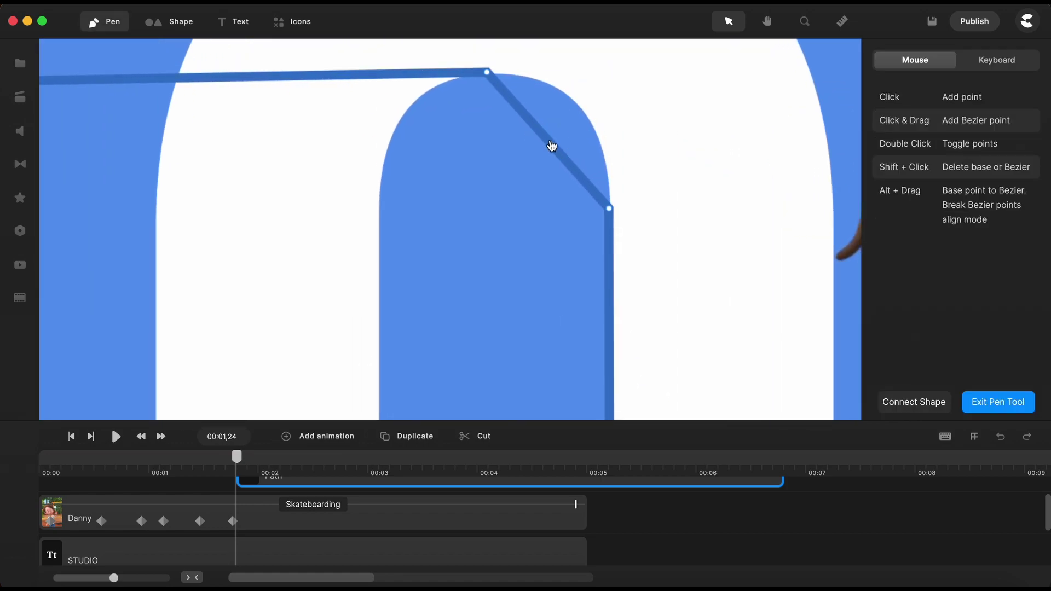
pyautogui.doubleClick(486, 71)
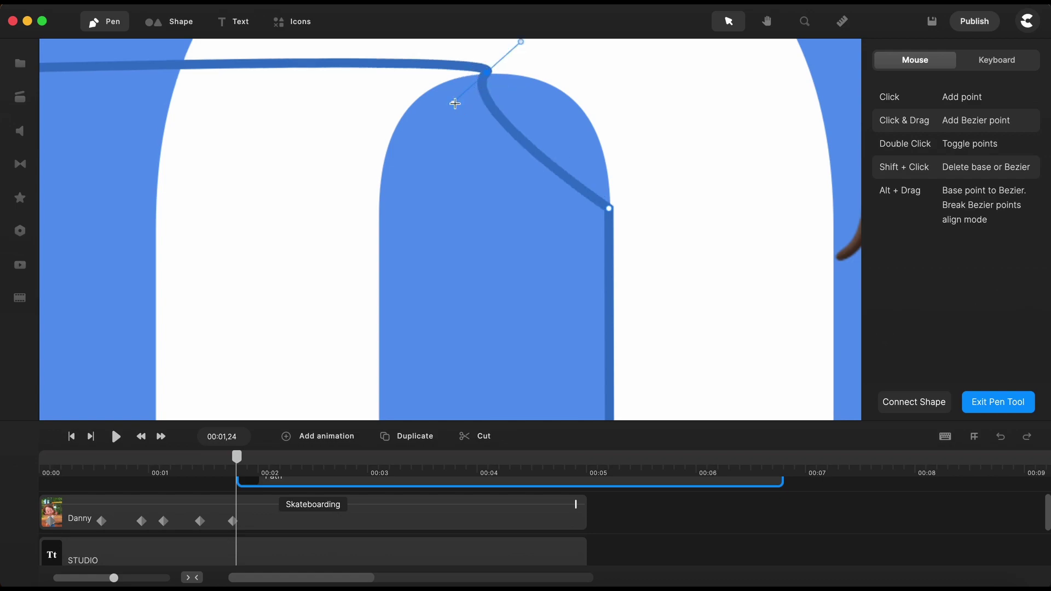
pyautogui.moveTo(455, 104)
pyautogui.mouseDown()
pyautogui.moveTo(612, 83)
pyautogui.moveTo(615, 71)
pyautogui.mouseUp()
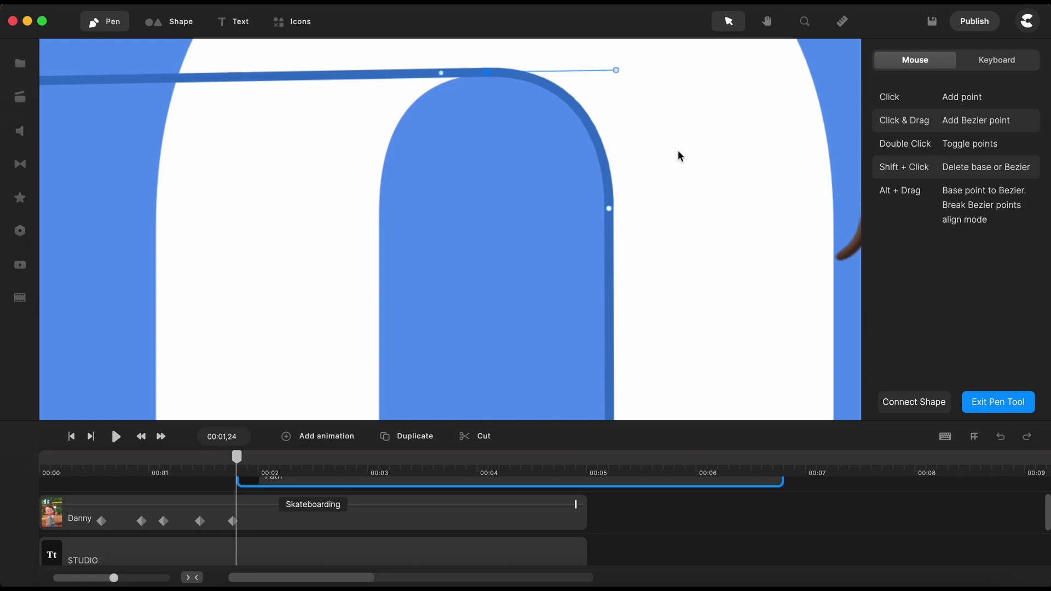
pyautogui.press('Escape')
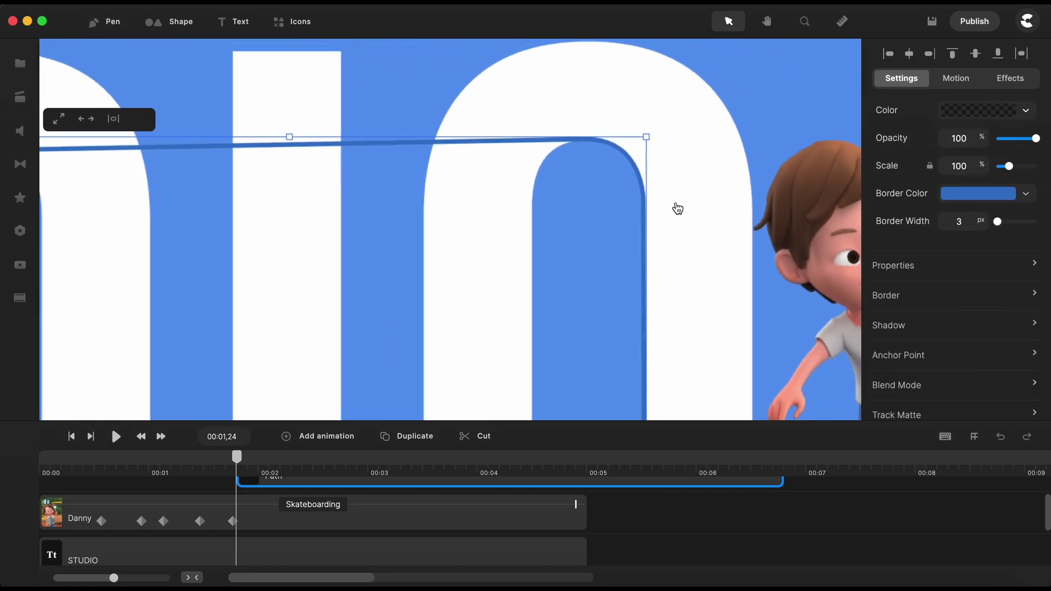
pyautogui.scroll(-5, 677, 208)
pyautogui.scroll(5, 701, 294)
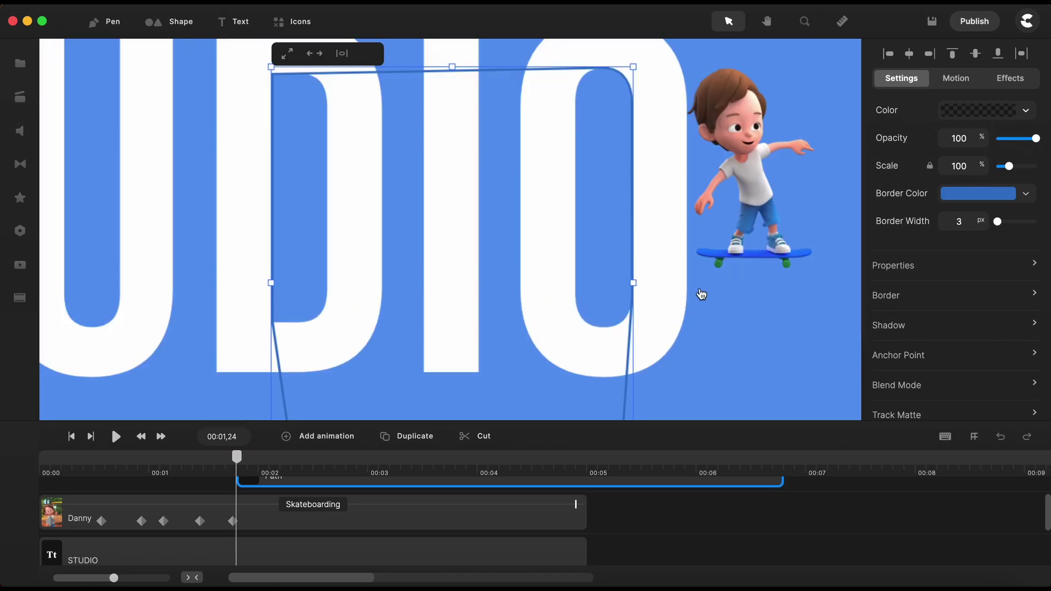
# Set the traced shape's border width to 0 and give it a fully opaque green fill
pyautogui.moveTo(997, 220); pyautogui.dragTo(967, 238)
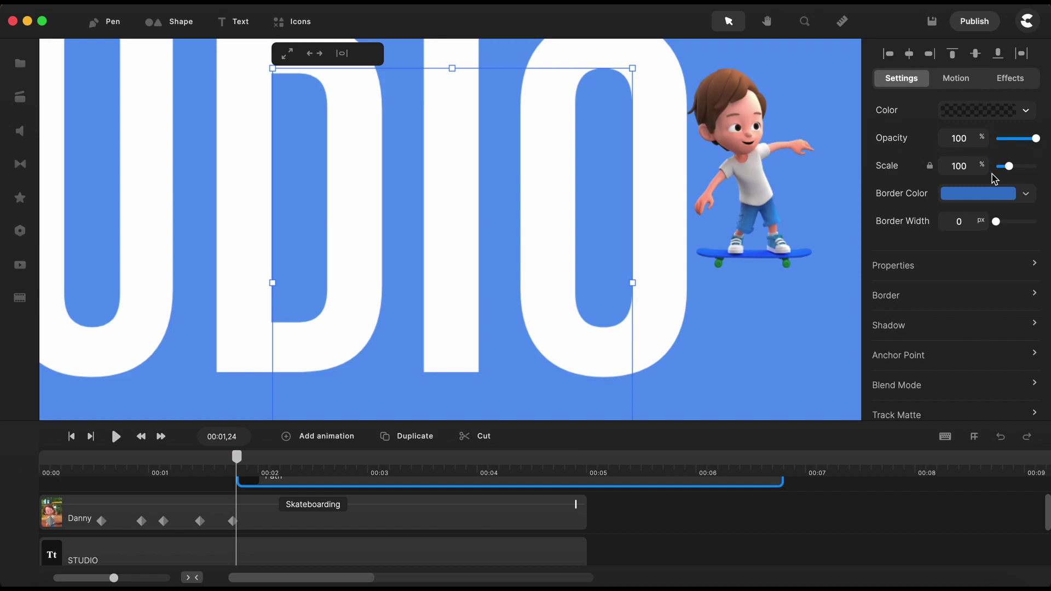
pyautogui.click(1026, 113)
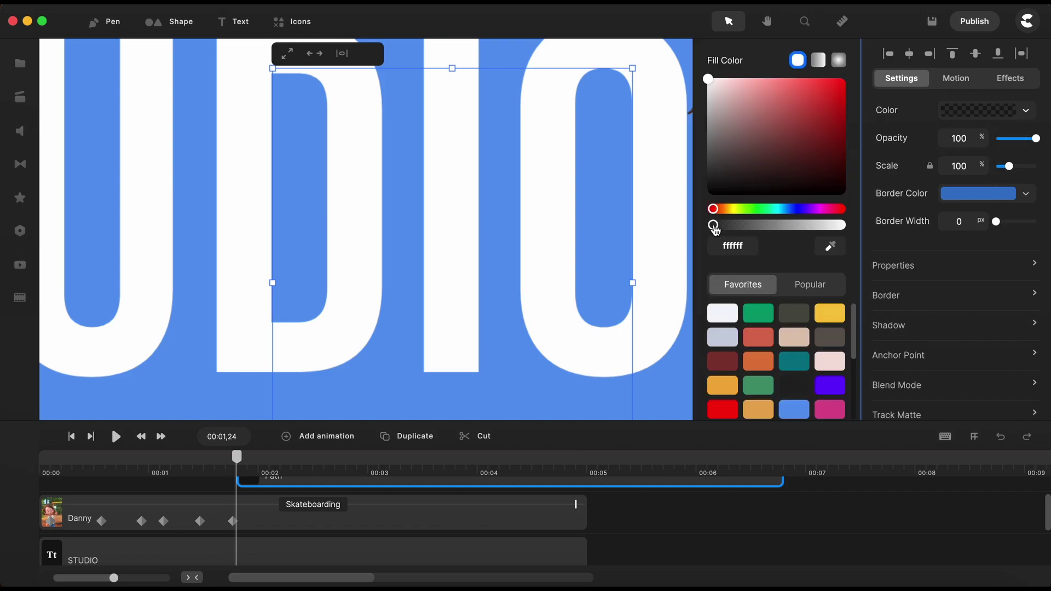
pyautogui.moveTo(713, 226); pyautogui.dragTo(850, 224)
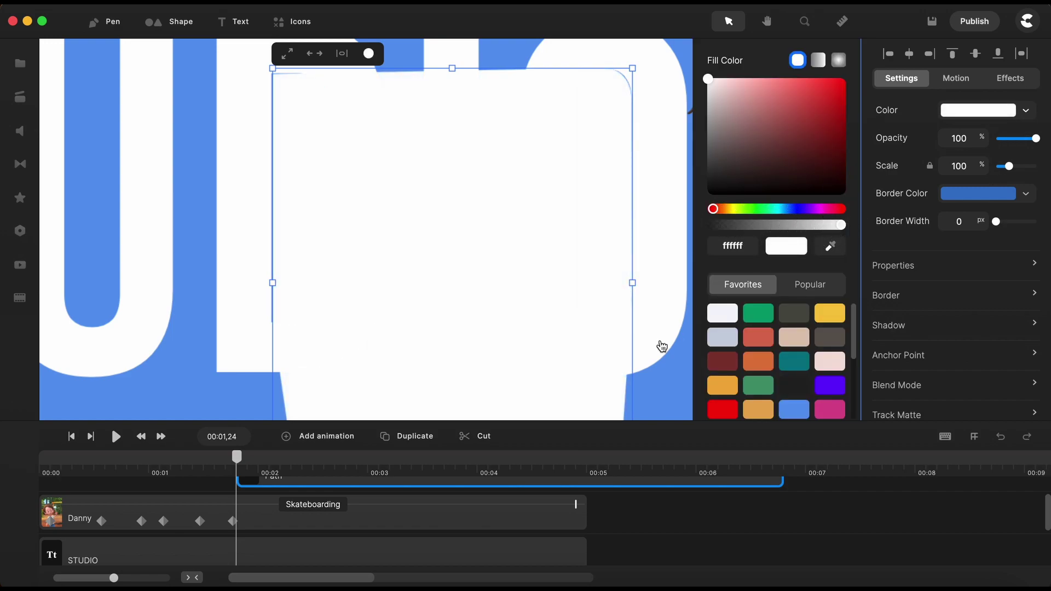
pyautogui.click(757, 315)
pyautogui.click(681, 491)
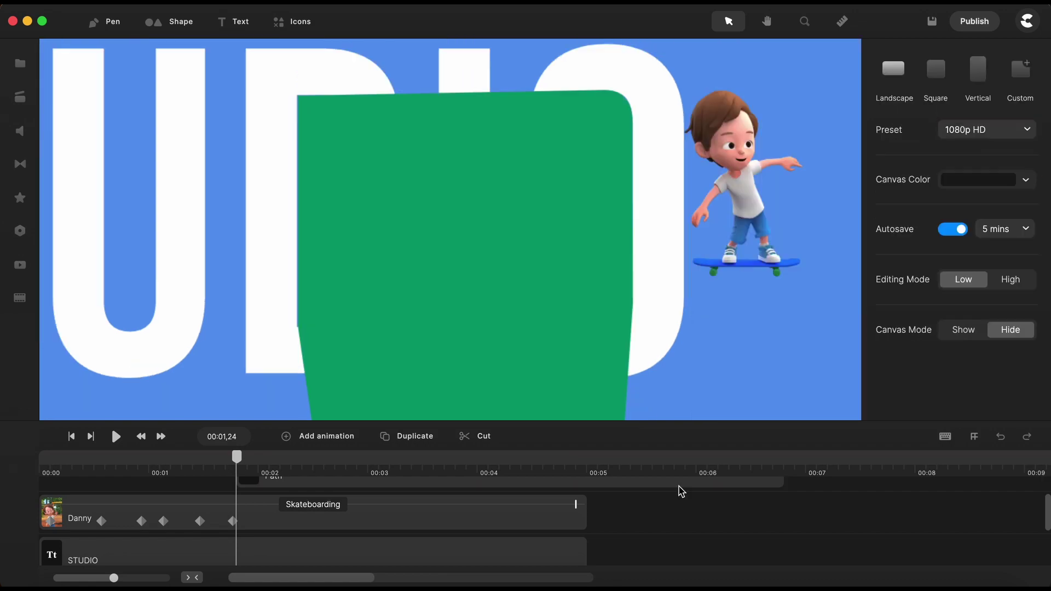
pyautogui.scroll(-3, 526, 362)
pyautogui.moveTo(569, 421); pyautogui.dragTo(568, 385)
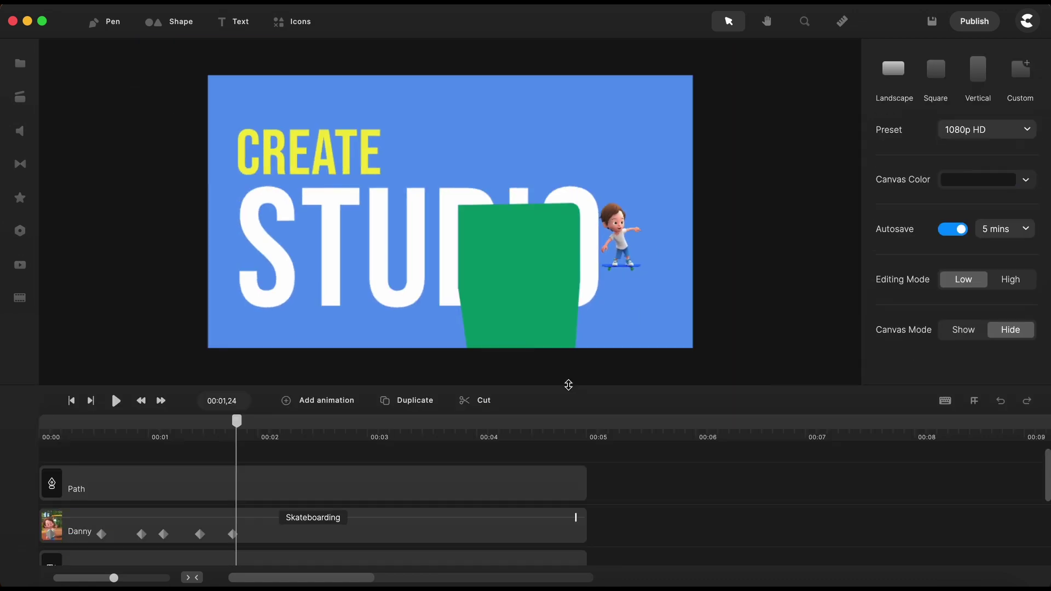
# Group the Danny character track and name the group Dany
pyautogui.click(547, 534)
pyautogui.rightClick(546, 534)
pyautogui.click(577, 471)
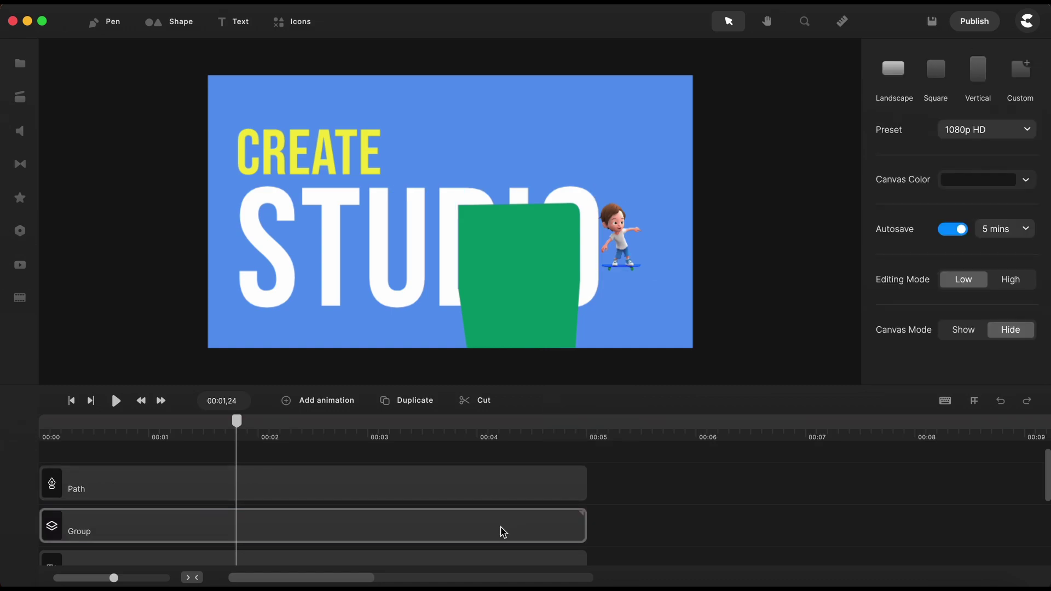
pyautogui.doubleClick(499, 530)
pyautogui.write('Dany')
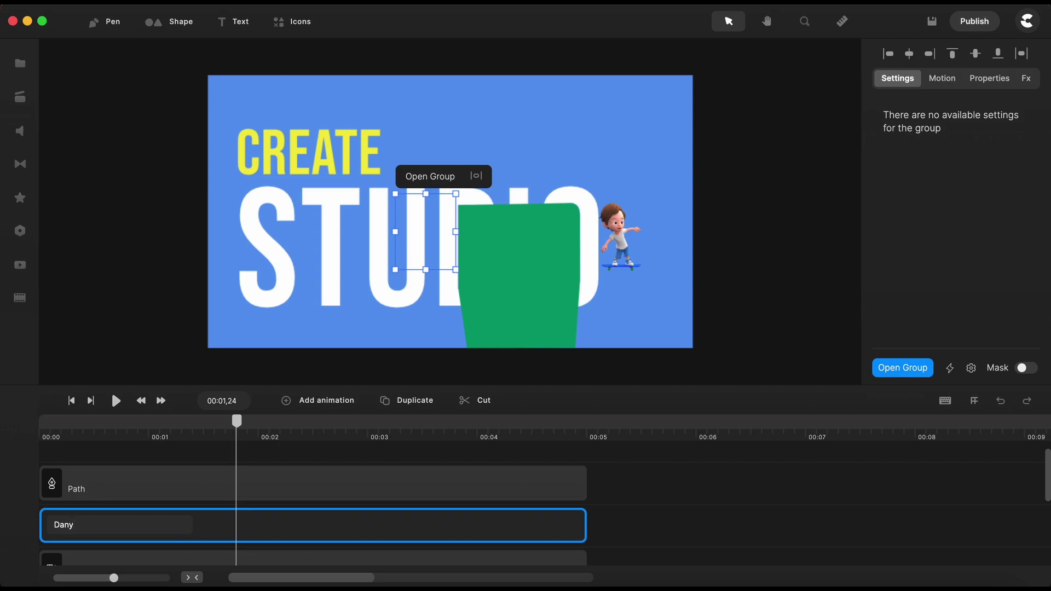
pyautogui.press('Return')
# Rename the green shape's Path track to Mask
pyautogui.click(516, 488)
pyautogui.rightClick(516, 487)
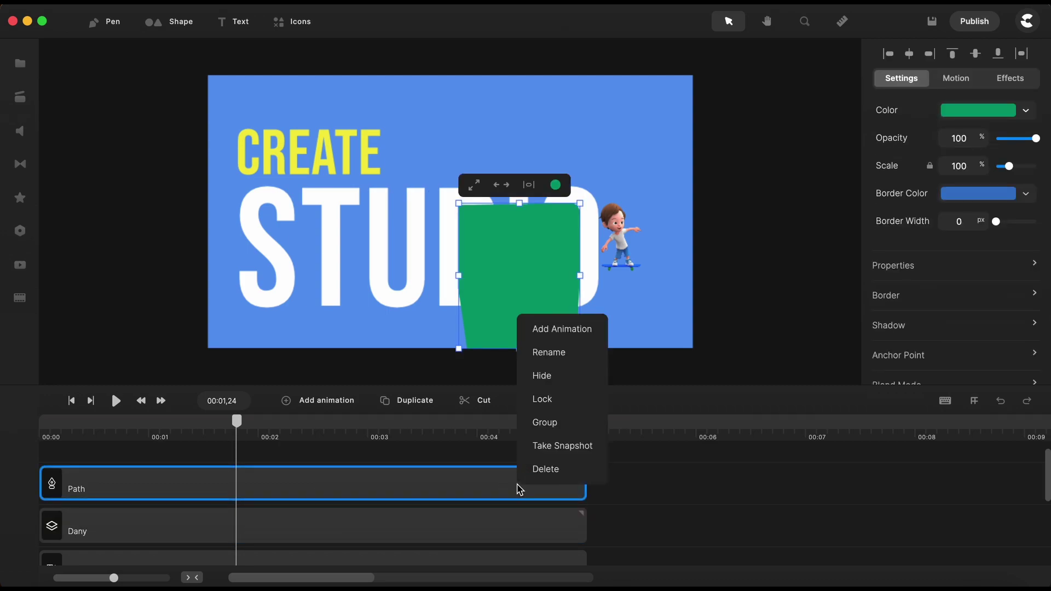
pyautogui.click(548, 352)
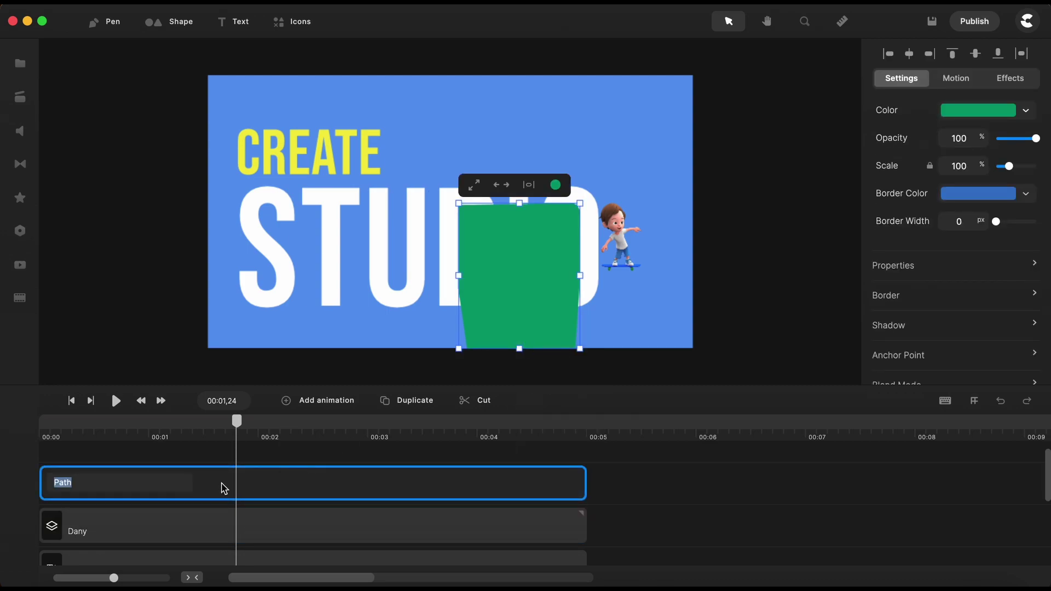
pyautogui.write('Mask')
pyautogui.press('Return')
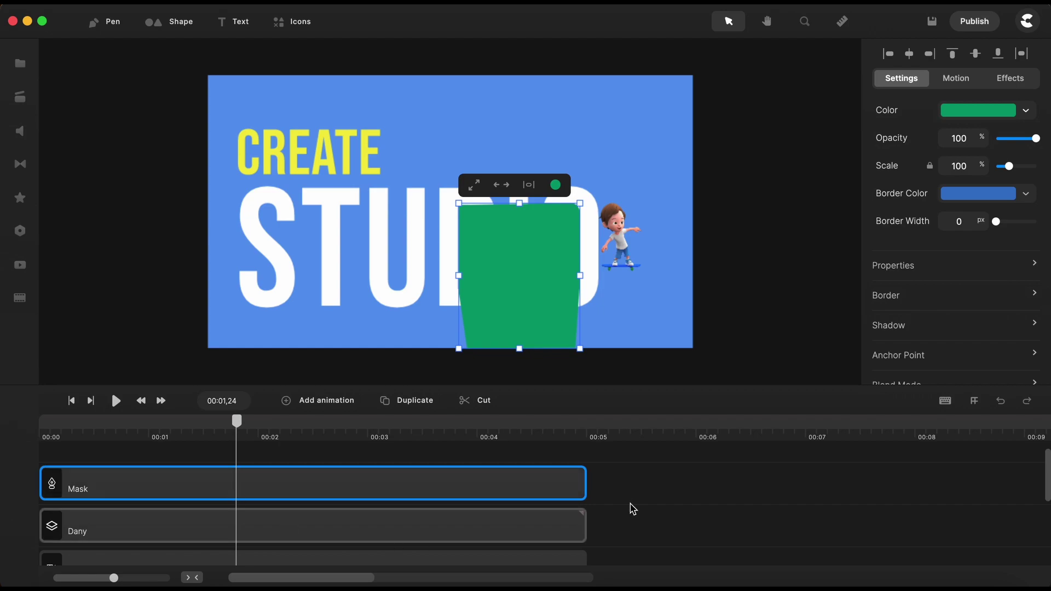
pyautogui.click(628, 504)
# Select the Mask and Dany tracks and apply Mask Dany with Mask
pyautogui.moveTo(605, 484); pyautogui.dragTo(538, 525)
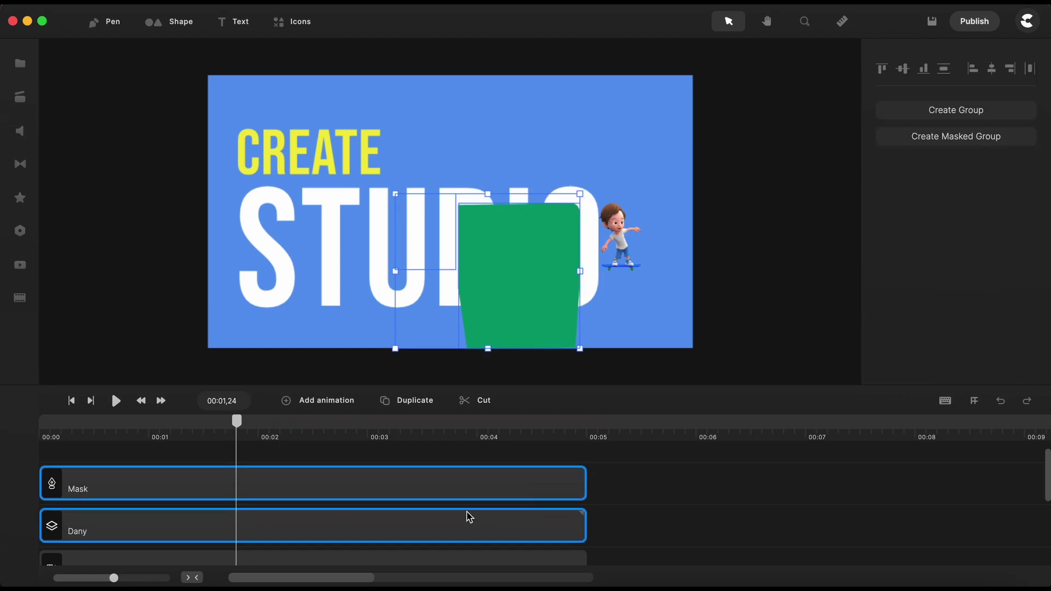
pyautogui.rightClick(441, 530)
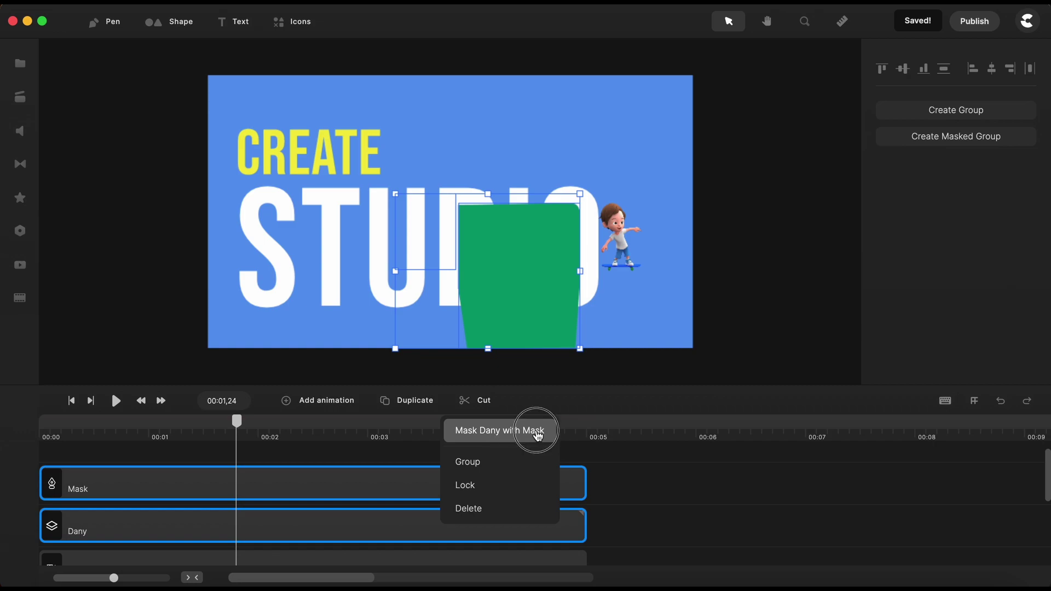
pyautogui.click(538, 432)
# Rewind to the start and preview Danny appearing only inside the letters
pyautogui.click(79, 402)
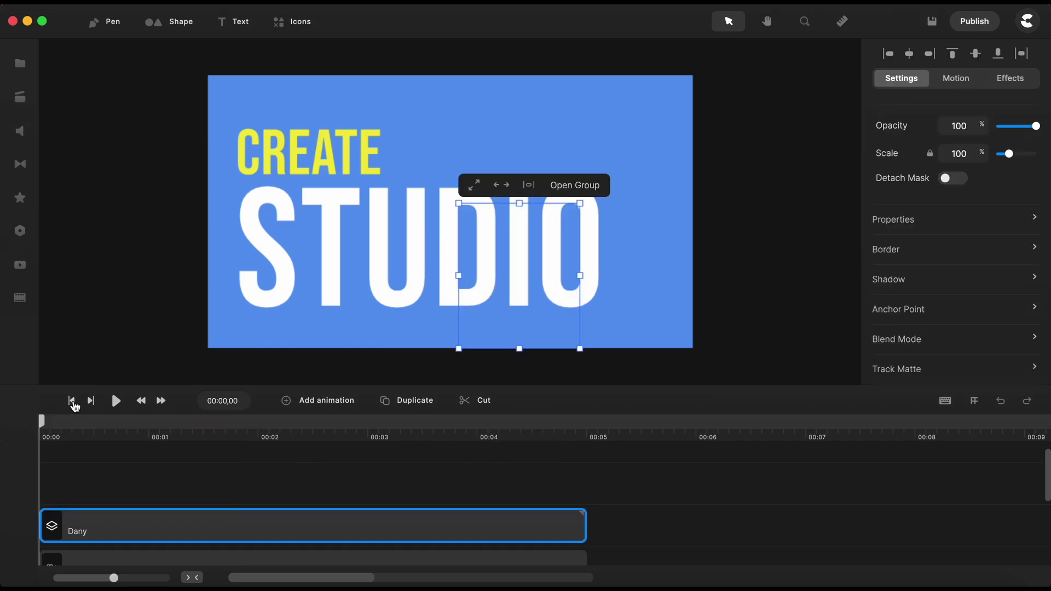
pyautogui.click(145, 458)
pyautogui.press('space')
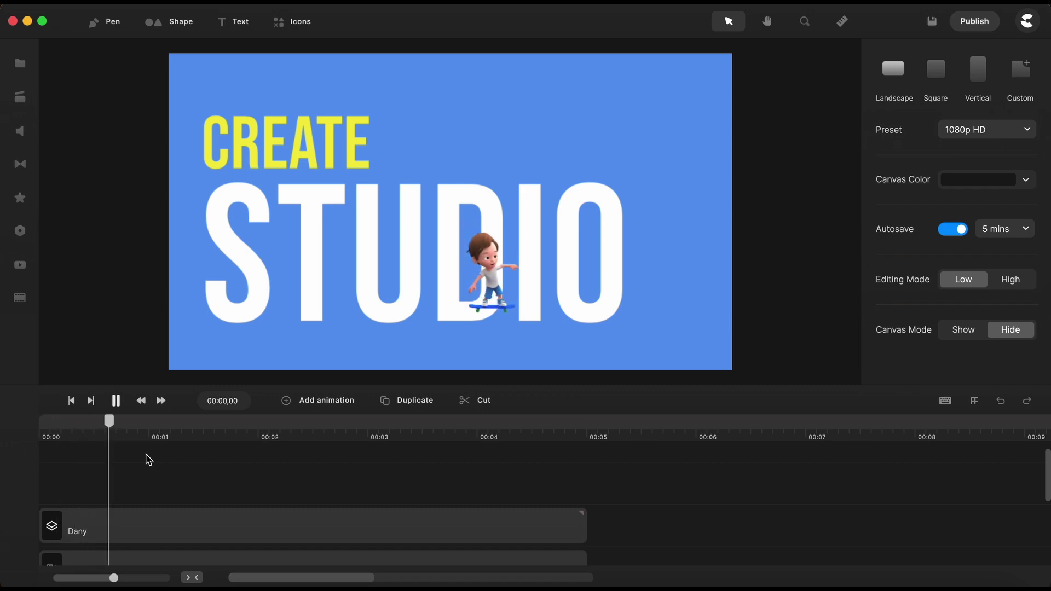
pyautogui.press('space')
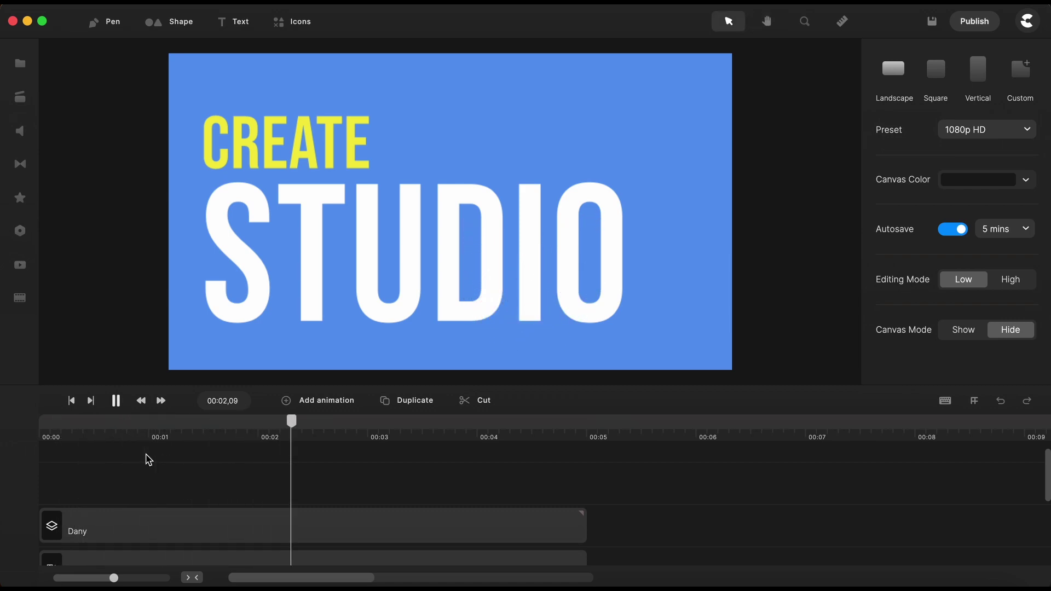
pyautogui.click(71, 401)
pyautogui.press('space')
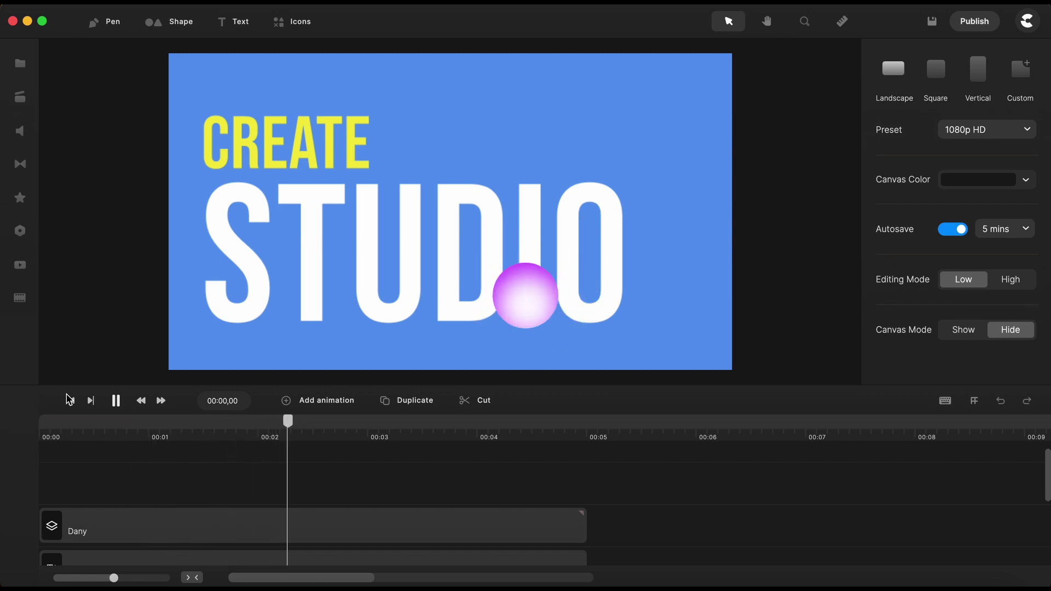
pyautogui.press('space')
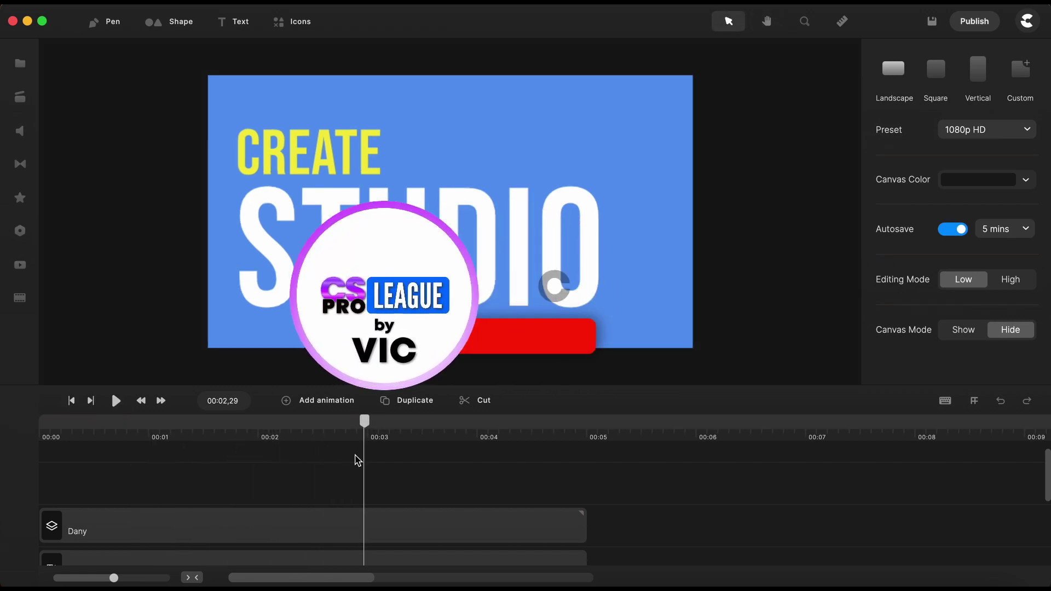